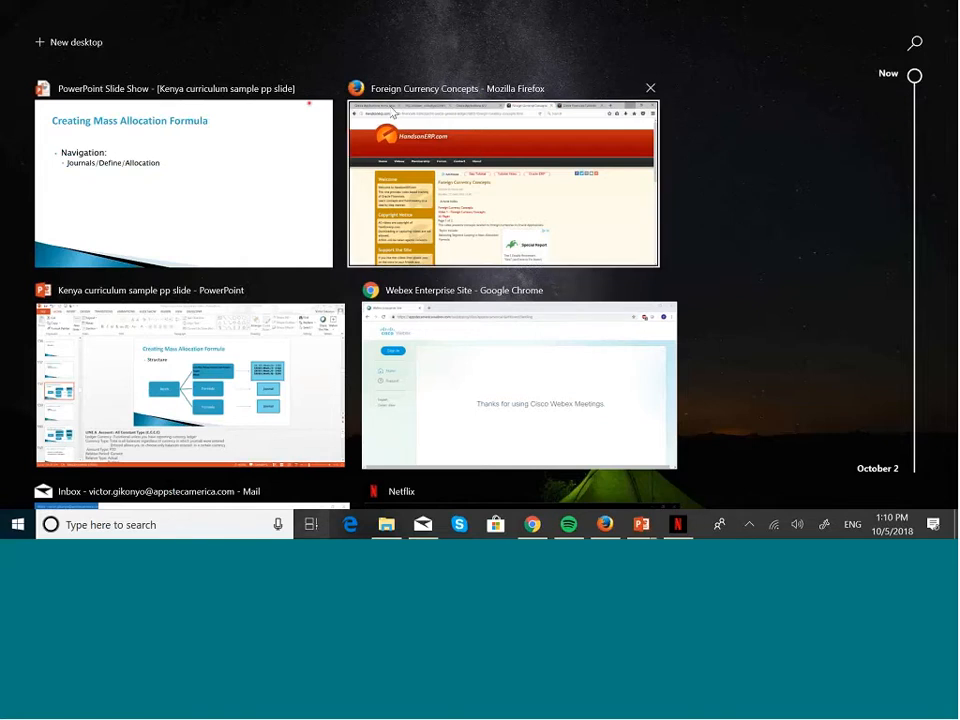
Step: Log out of the current Oracle Applications session in Firefox
{"action": "left_click", "coordinate": [393, 113]}
{"action": "left_click", "coordinate": [113, 15]}
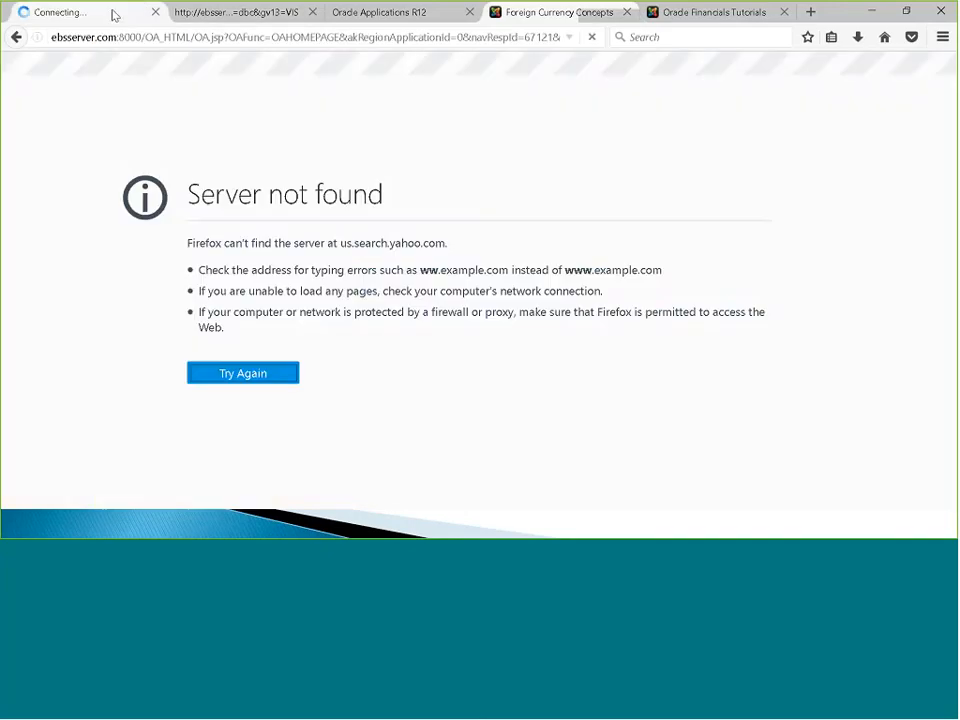
{"action": "scroll", "coordinate": [525, 294], "scroll_direction": "up", "scroll_amount": 10}
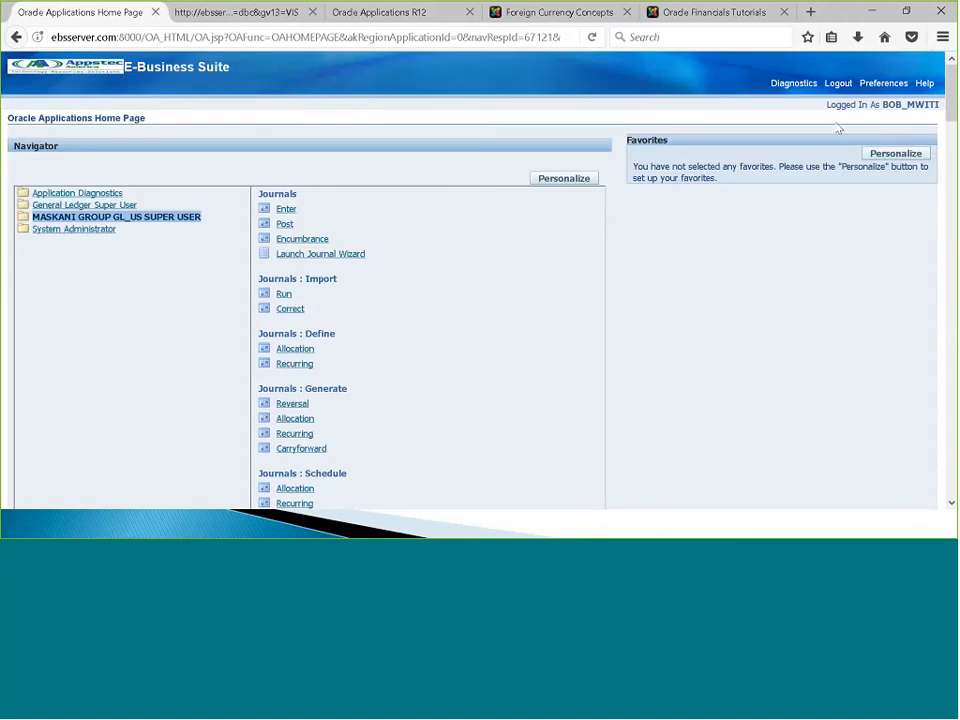
{"action": "left_click", "coordinate": [838, 84]}
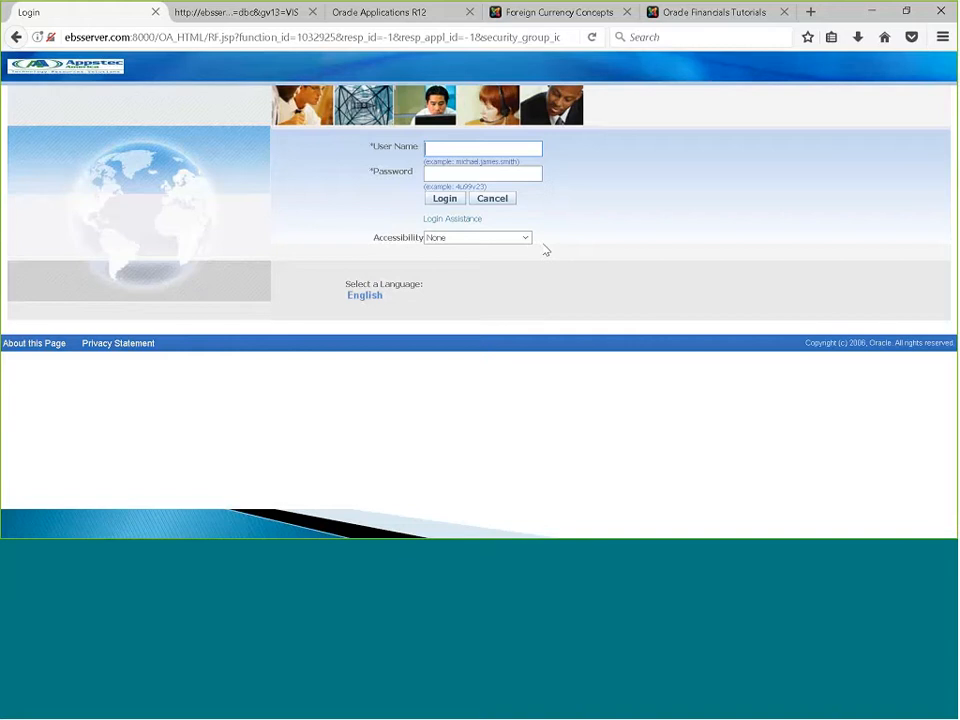
Step: Sign back in, choose MASKANI GROUP GL_US SUPER USER, and open Journals: Define > Allocation
{"action": "type", "text": "bo"}
{"action": "left_click", "coordinate": [477, 172]}
{"action": "left_click", "coordinate": [478, 174]}
{"action": "type", "text": "welcome"}
{"action": "left_click", "coordinate": [445, 199]}
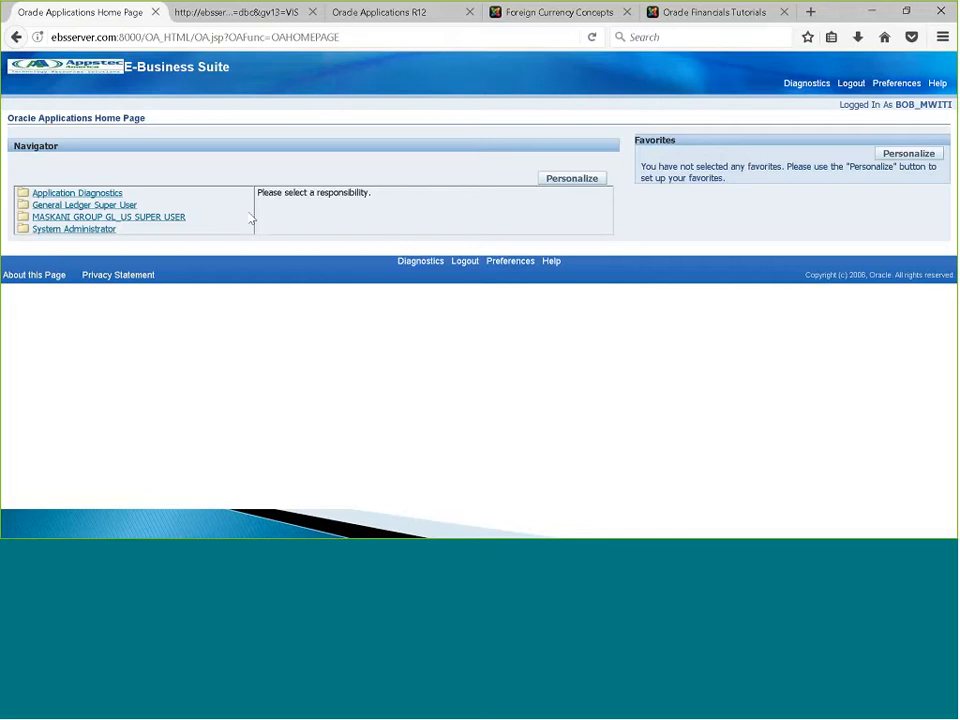
{"action": "left_click", "coordinate": [174, 218]}
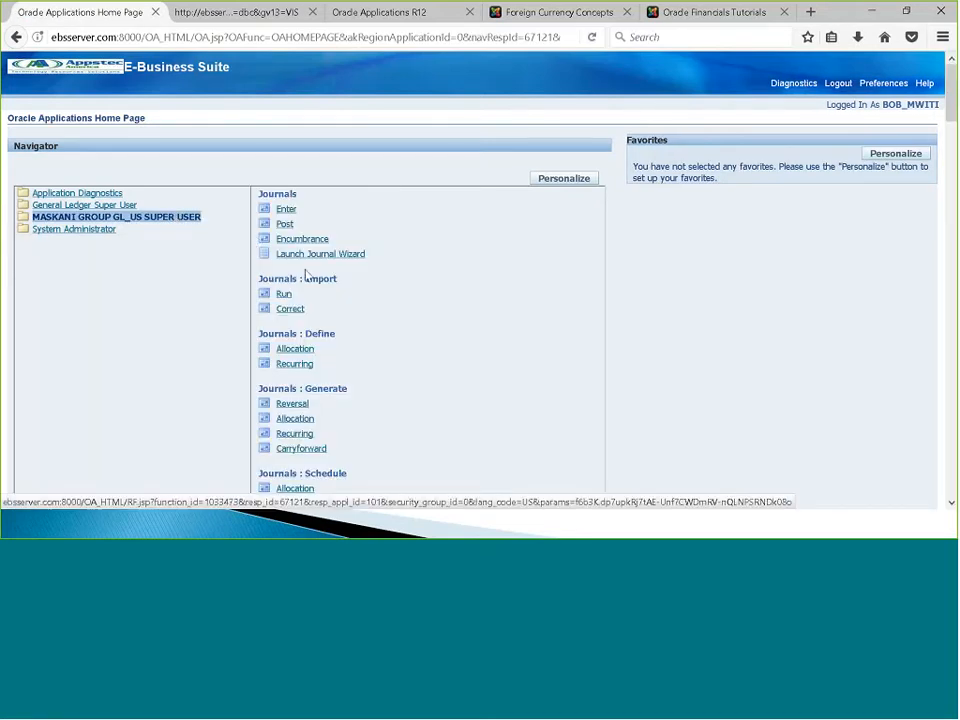
{"action": "left_click", "coordinate": [304, 354]}
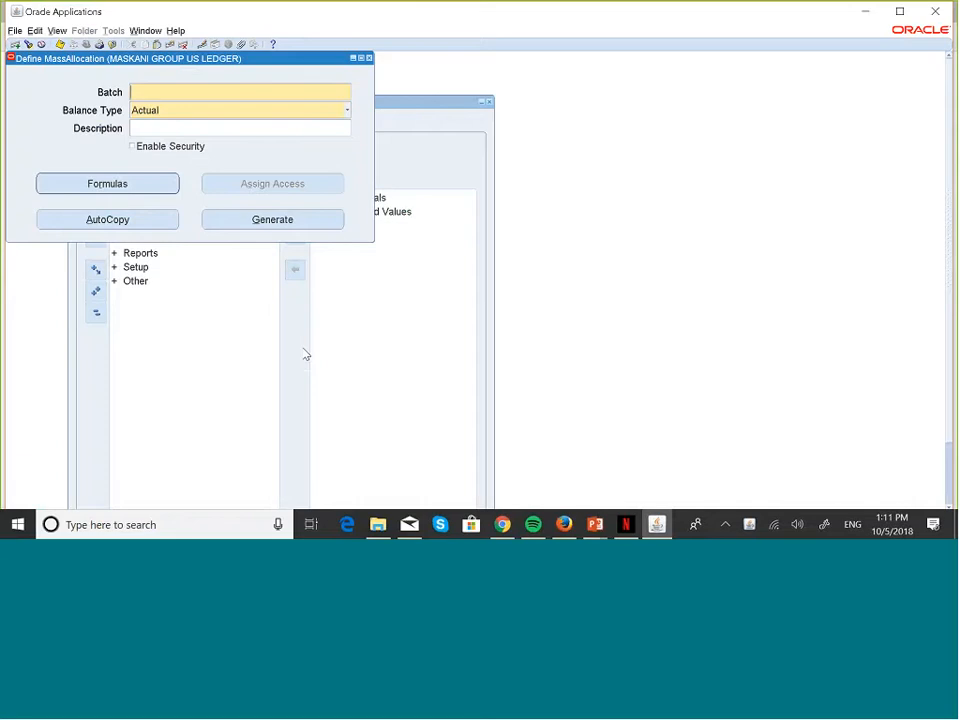
Step: Enter batch 'Meals Expense Allocation' with the same description, save it, and open its Formulas
{"action": "type", "text": "Meals Expe"}
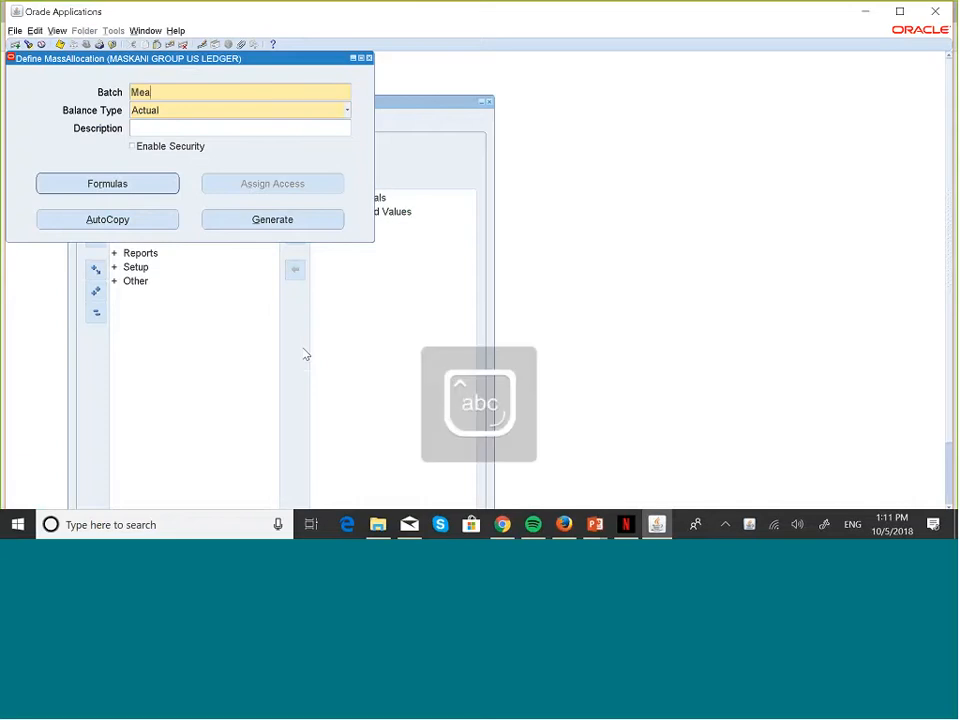
{"action": "type", "text": "nse Allocation"}
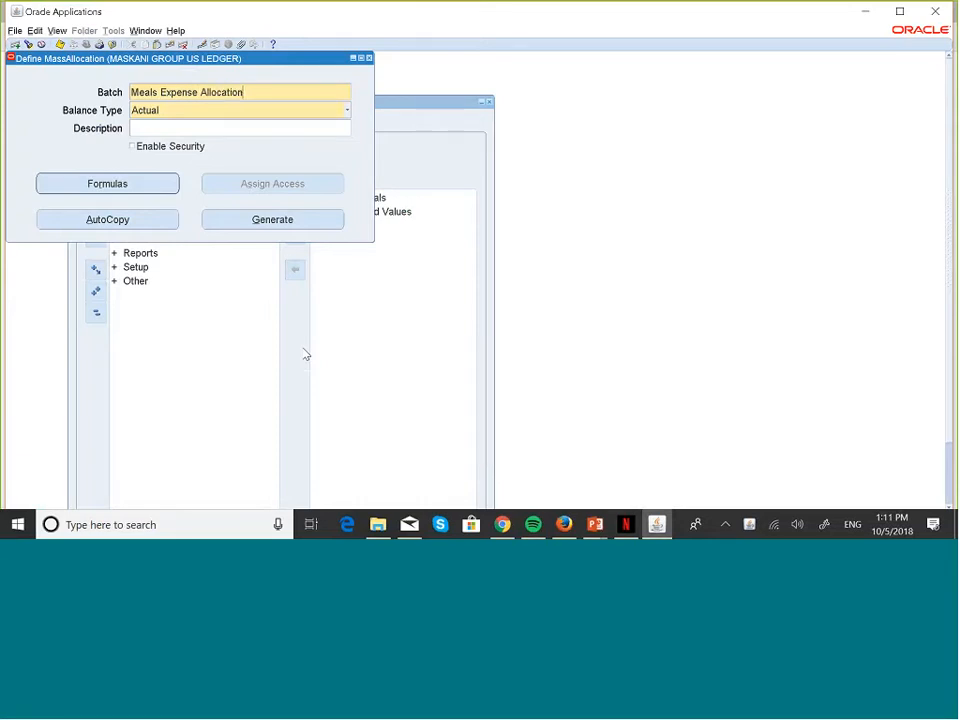
{"action": "triple_click", "coordinate": [259, 96]}
{"action": "key", "text": "ctrl+c"}
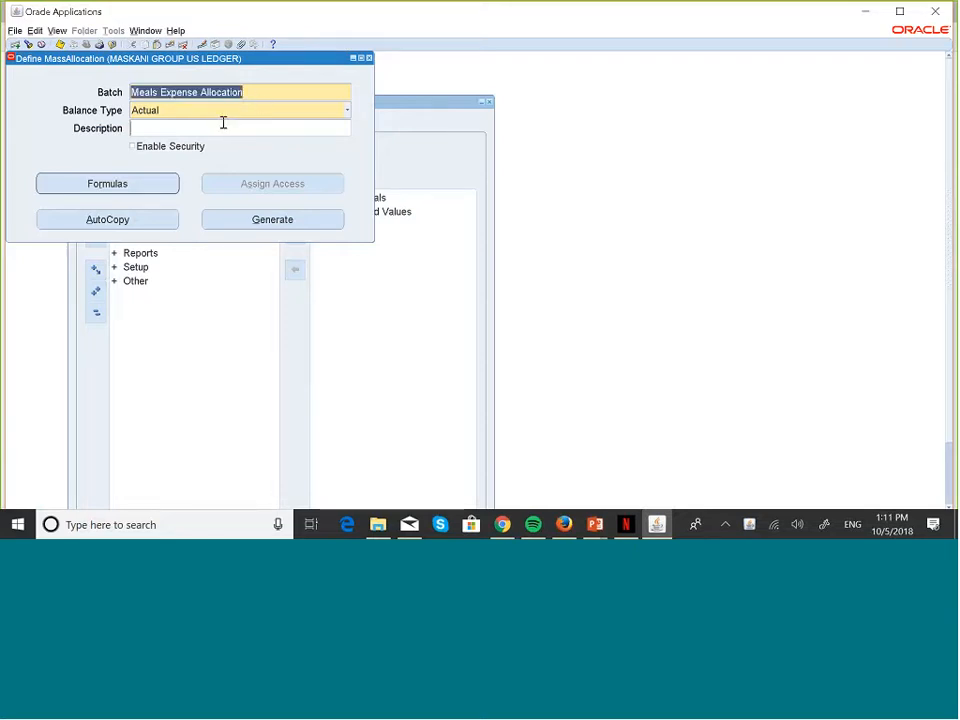
{"action": "left_click", "coordinate": [223, 122]}
{"action": "key", "text": "ctrl+v"}
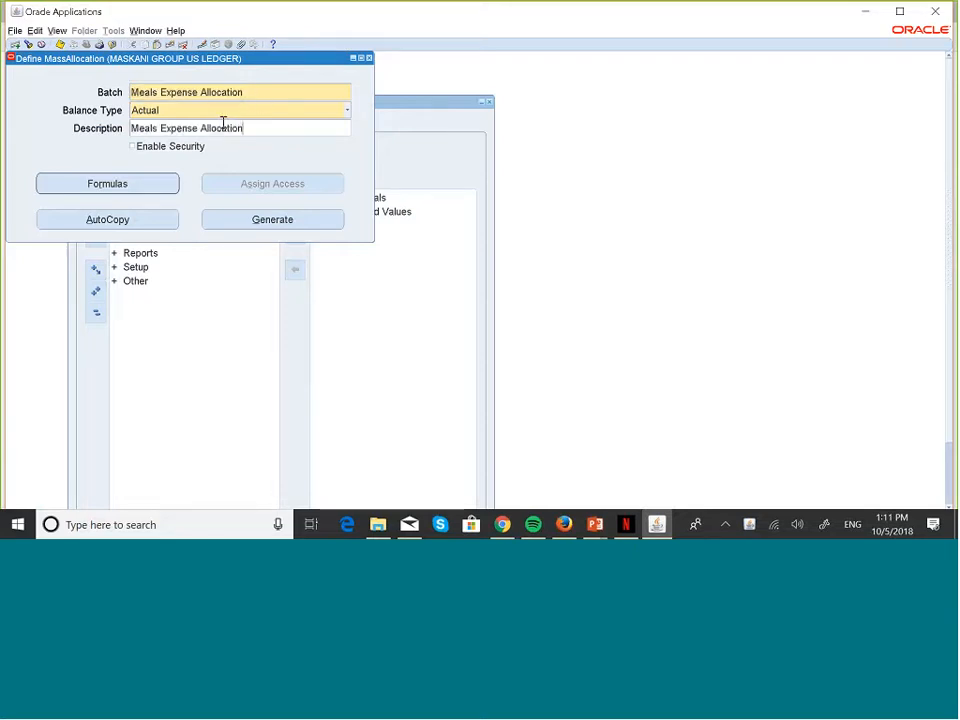
{"action": "left_click", "coordinate": [60, 45]}
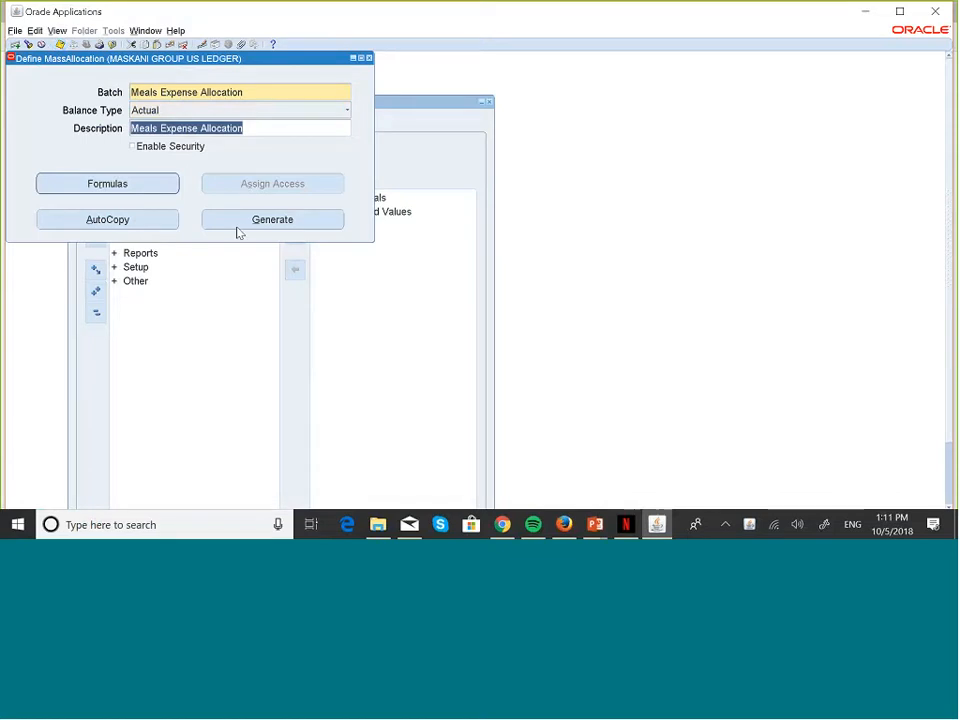
{"action": "left_click", "coordinate": [143, 185]}
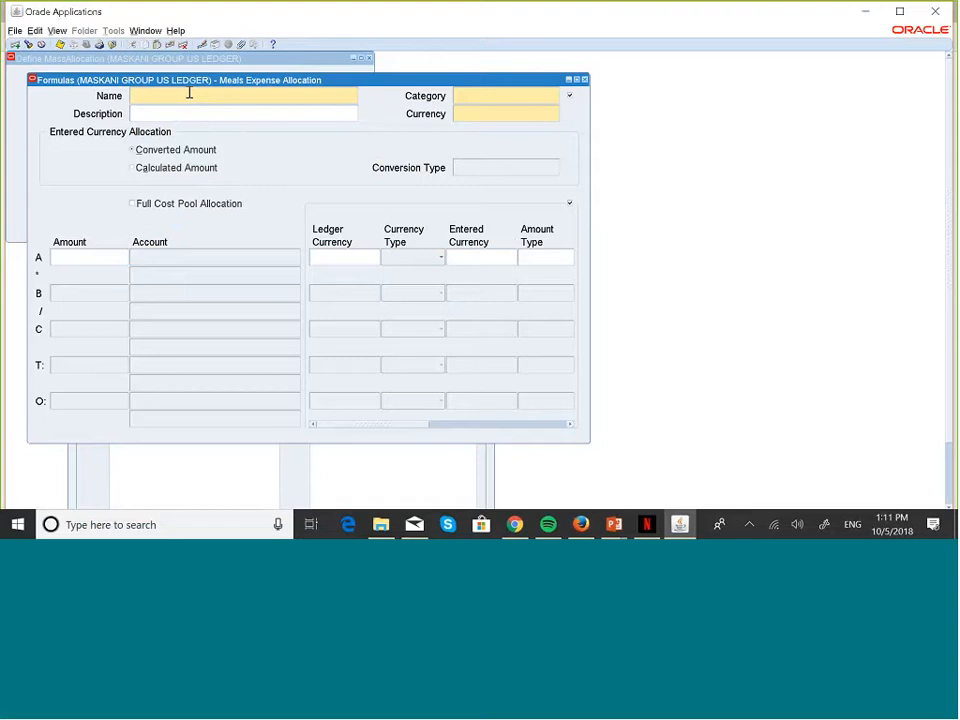
Step: Type 'Meals Expense Allocation' as the formula name
{"action": "key", "text": "Caps_Lock"}
{"action": "type", "text": "Ma"}
{"action": "key", "text": "Caps_Lock"}
{"action": "type", "text": "ass"}
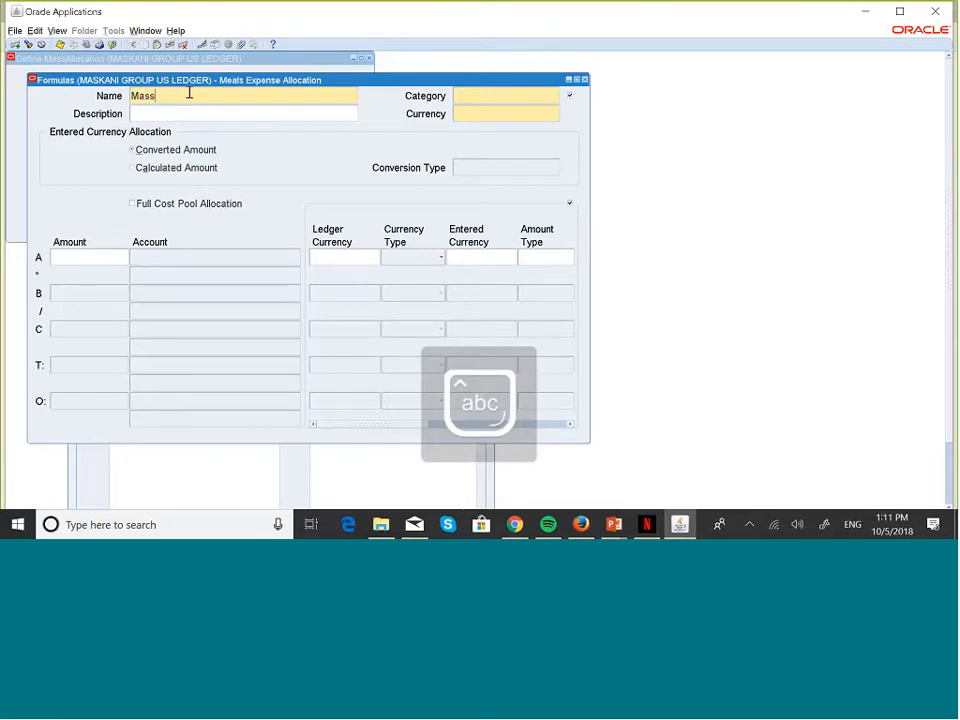
{"action": "key", "text": "BackSpace"}
{"action": "key", "text": "BackSpace"}
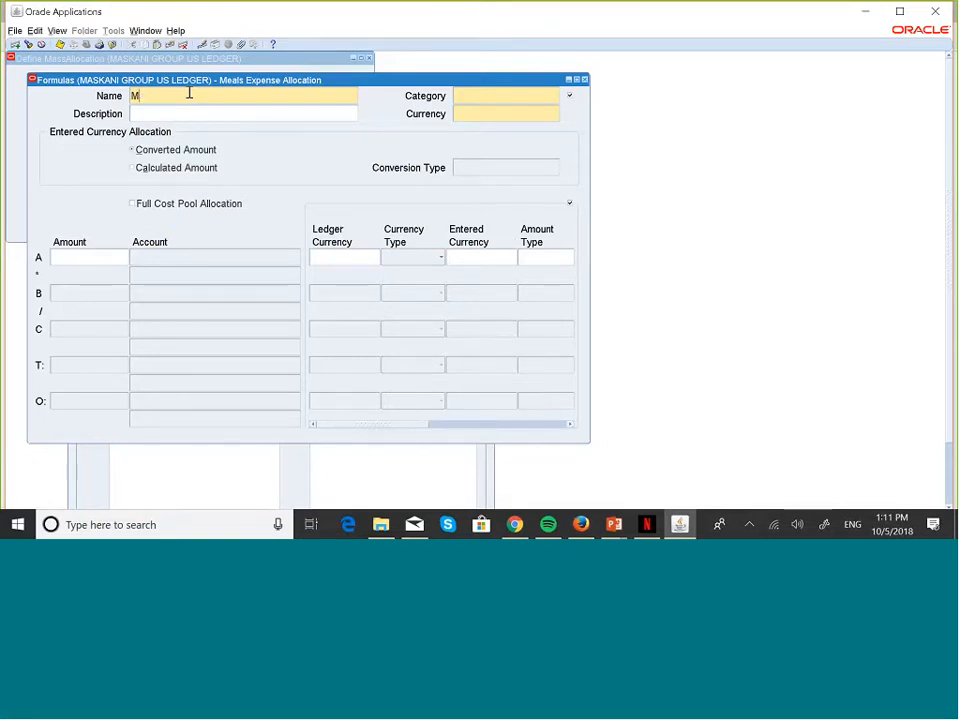
{"action": "type", "text": "eals"}
{"action": "key", "text": "Caps_Lock"}
{"action": "type", "text": "E"}
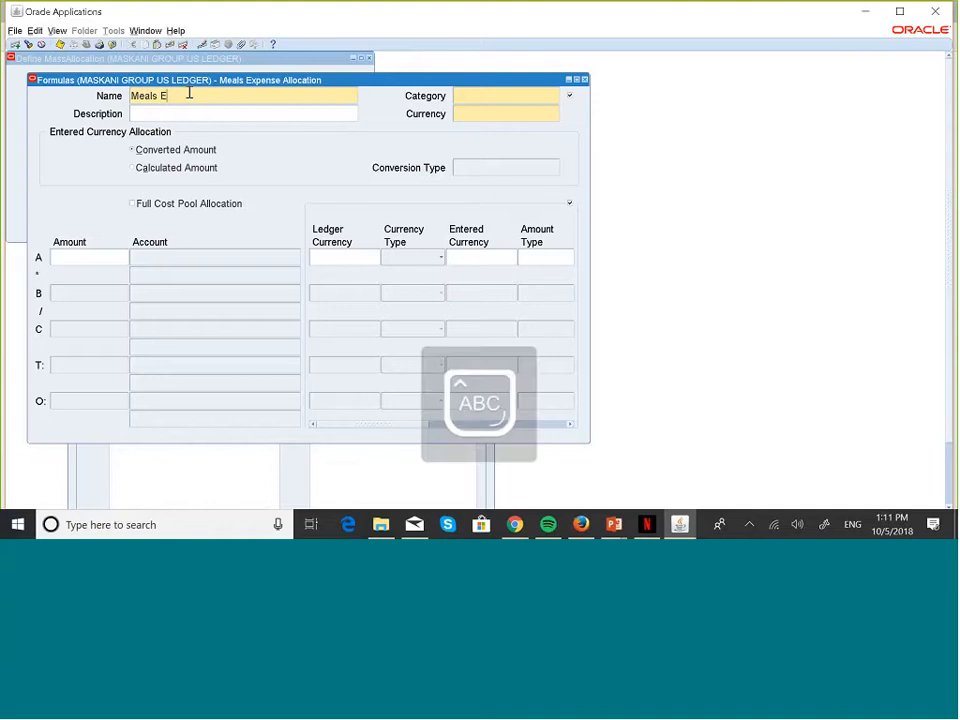
{"action": "key", "text": "Caps_Lock"}
{"action": "type", "text": "xpense"}
{"action": "key", "text": "Caps_Lock"}
{"action": "type", "text": "A"}
{"action": "key", "text": "Caps_Lock"}
{"action": "type", "text": "llocation"}
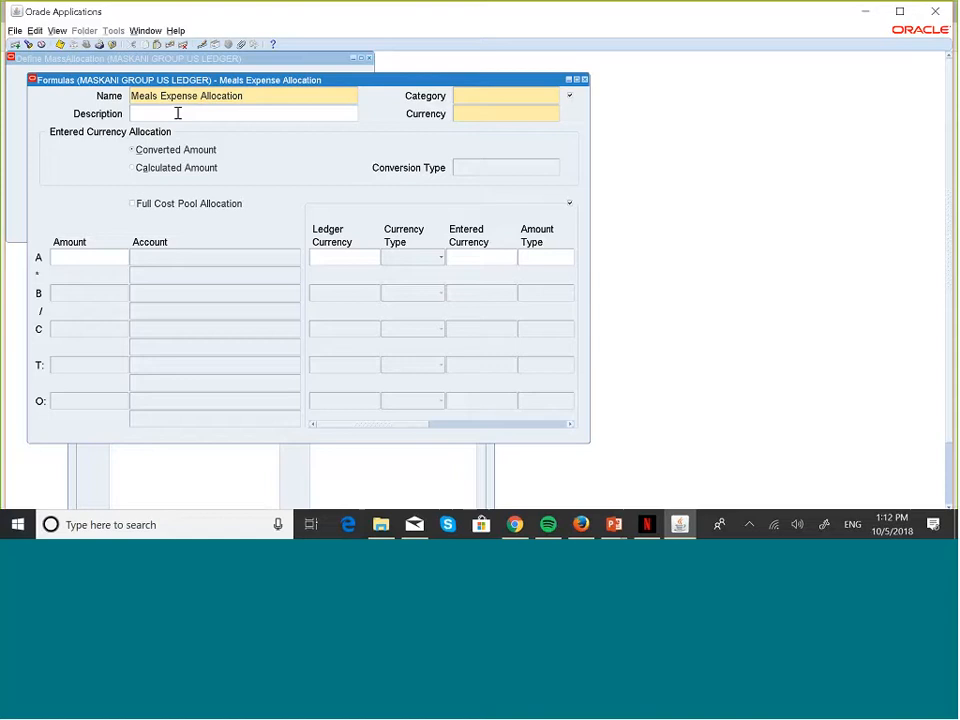
Step: Paste the formula name into the formula's Description field
{"action": "left_click", "coordinate": [177, 113]}
{"action": "left_click", "coordinate": [249, 94]}
{"action": "key", "text": "ctrl+c"}
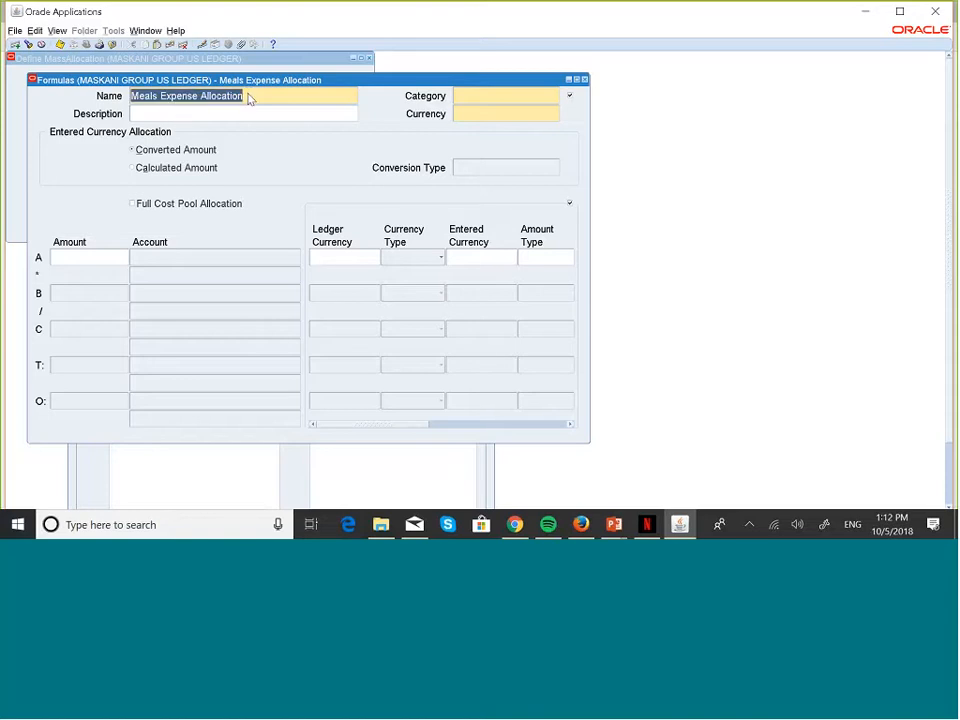
{"action": "left_click", "coordinate": [193, 117]}
{"action": "key", "text": "ctrl+v"}
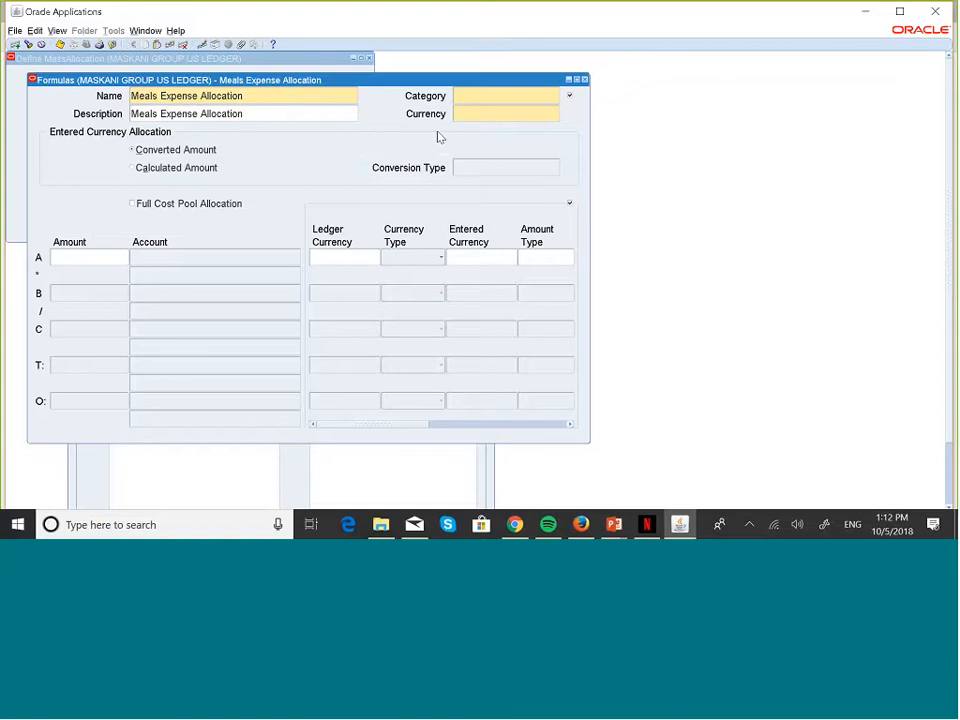
Step: Search the category list for 'allo' and set the category to Allocation
{"action": "left_click", "coordinate": [484, 96]}
{"action": "left_click", "coordinate": [556, 96]}
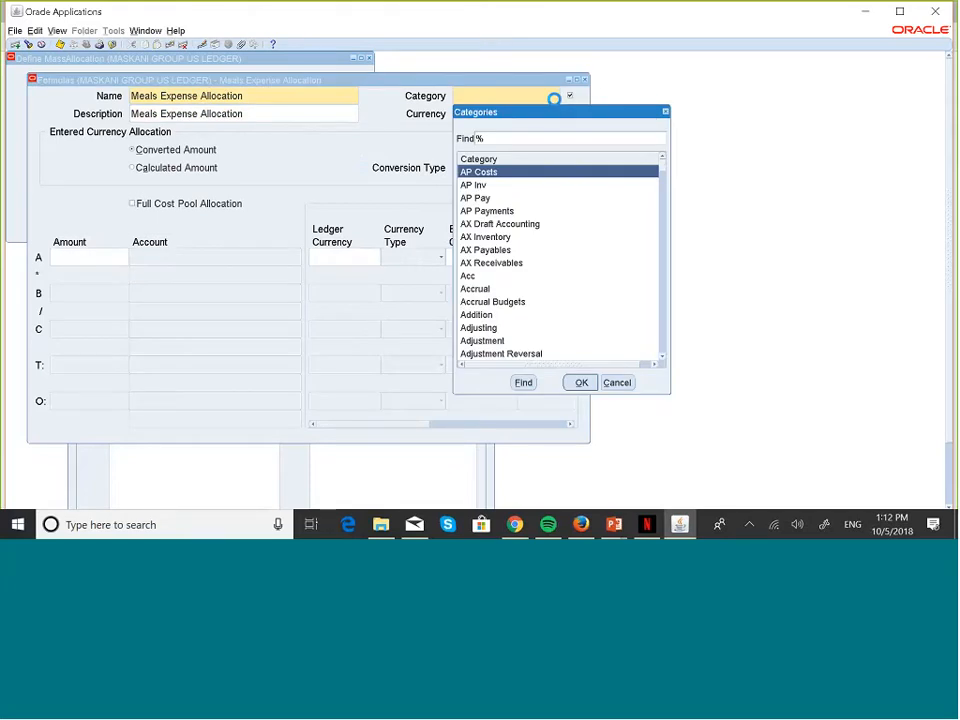
{"action": "left_click", "coordinate": [476, 141]}
{"action": "type", "text": "allo"}
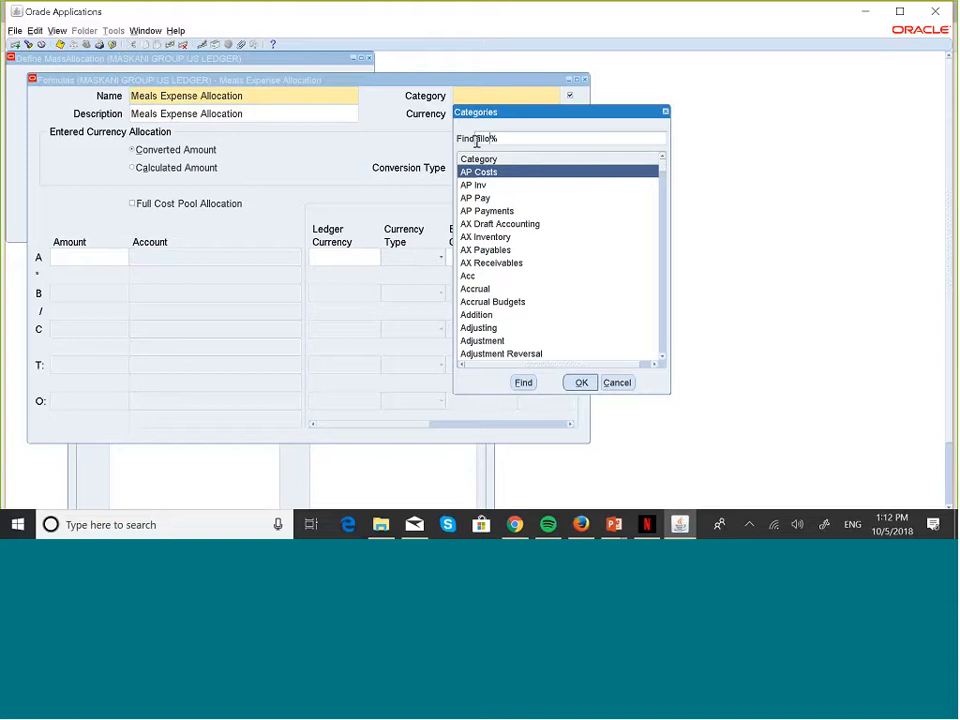
{"action": "left_click", "coordinate": [523, 383]}
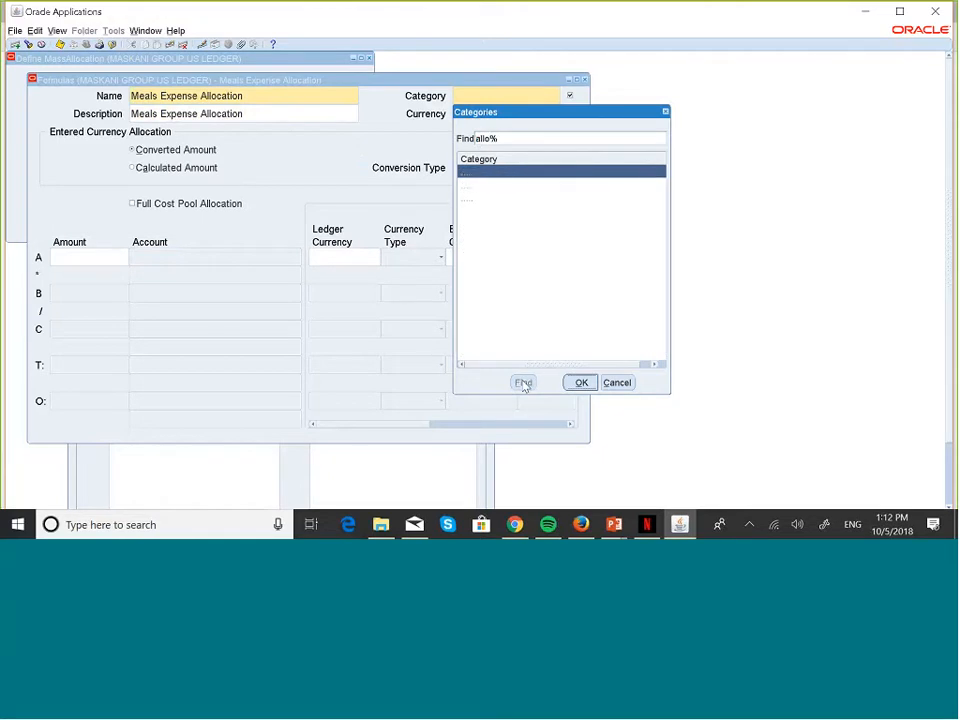
{"action": "left_click", "coordinate": [581, 383]}
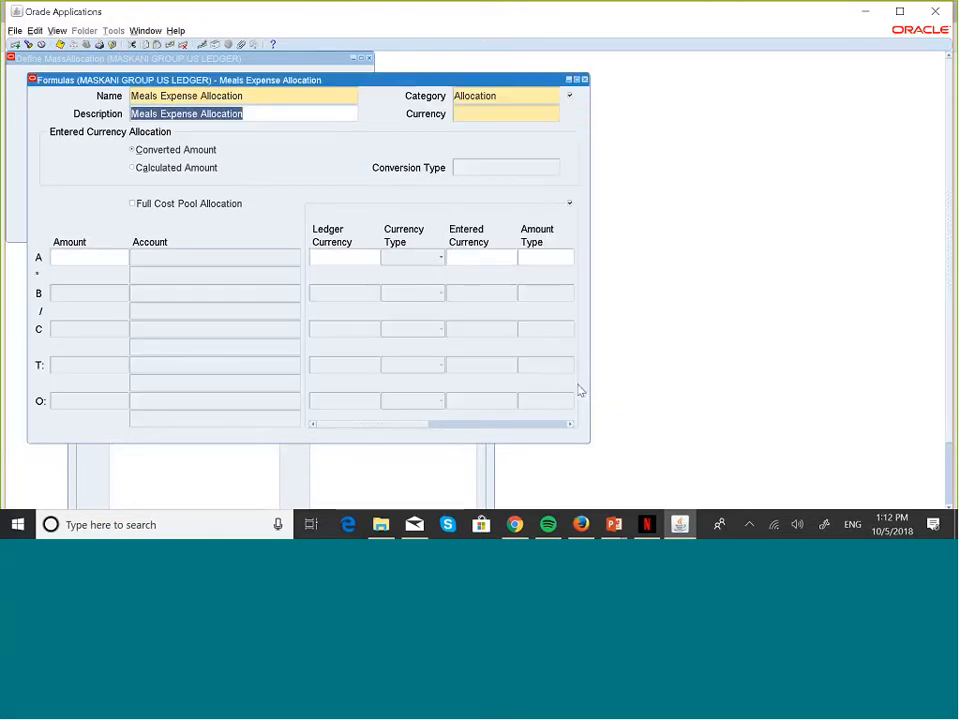
Step: Set the formula currency to USD
{"action": "left_click", "coordinate": [501, 112]}
{"action": "left_click", "coordinate": [555, 113]}
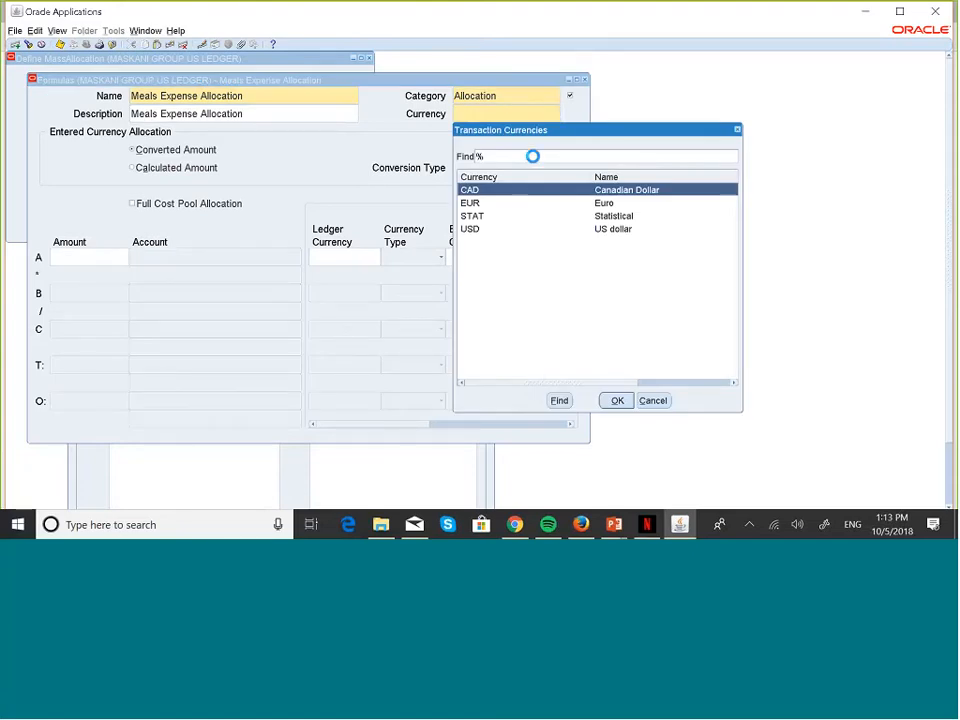
{"action": "left_click", "coordinate": [477, 231]}
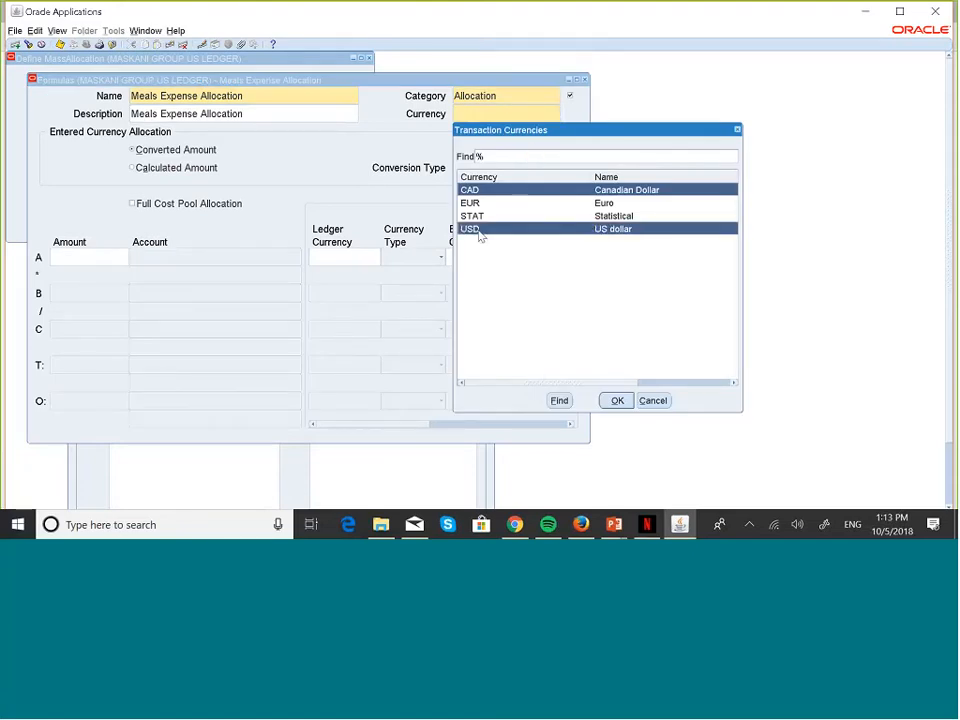
{"action": "left_click", "coordinate": [617, 401]}
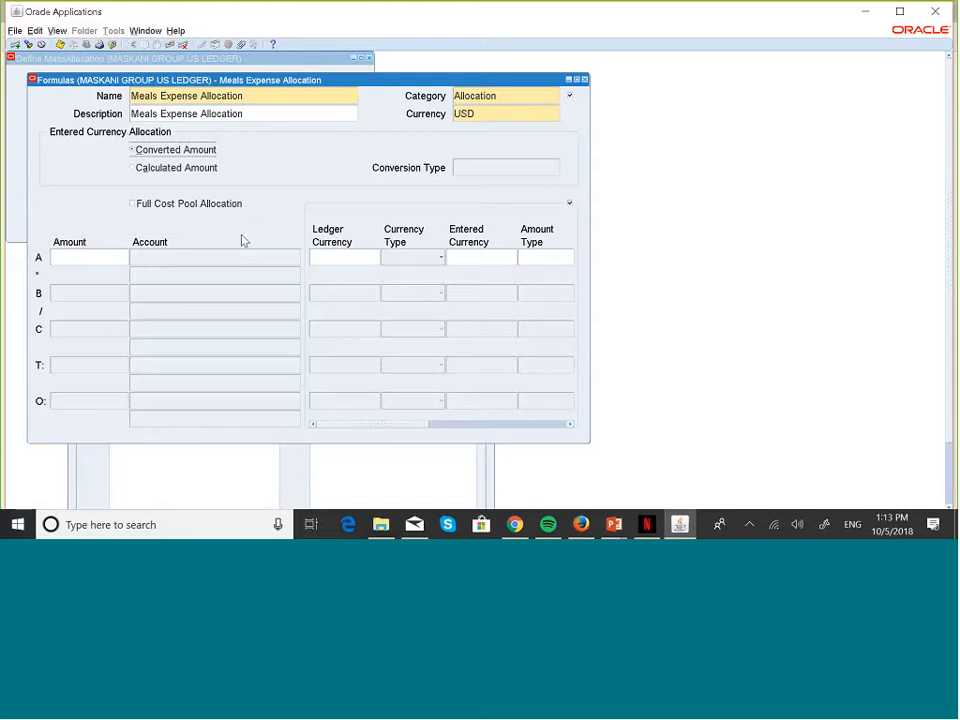
Step: Open the account segment window for formula line A, the cost pool
{"action": "left_click", "coordinate": [168, 258]}
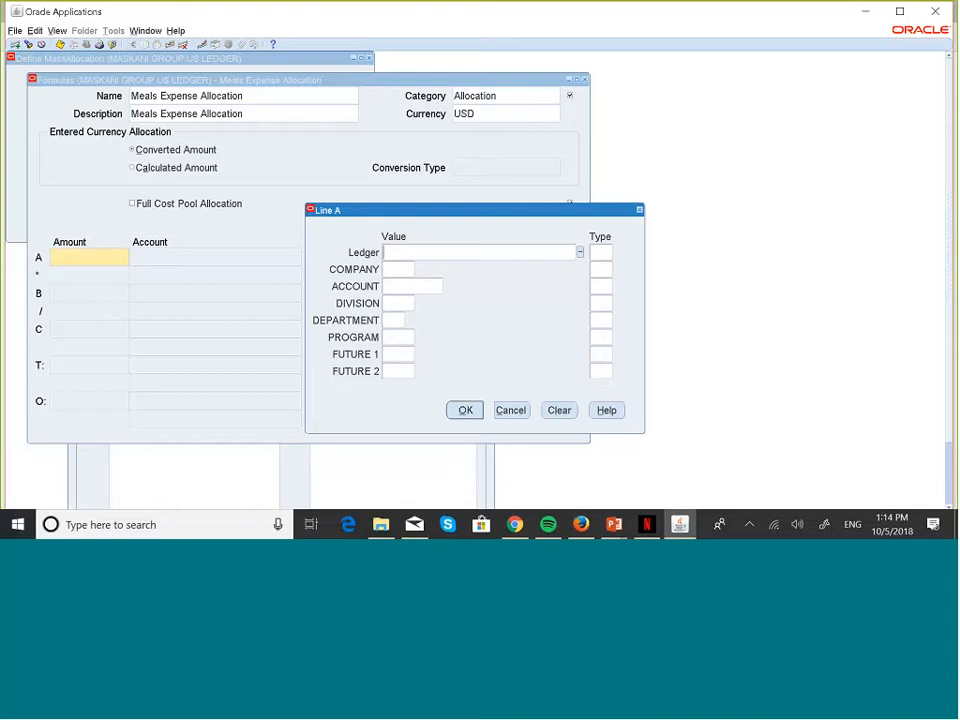
Step: Give line A's MASKANI GRO2831(USD) ledger the Constant (C) segment type
{"action": "left_click", "coordinate": [580, 253]}
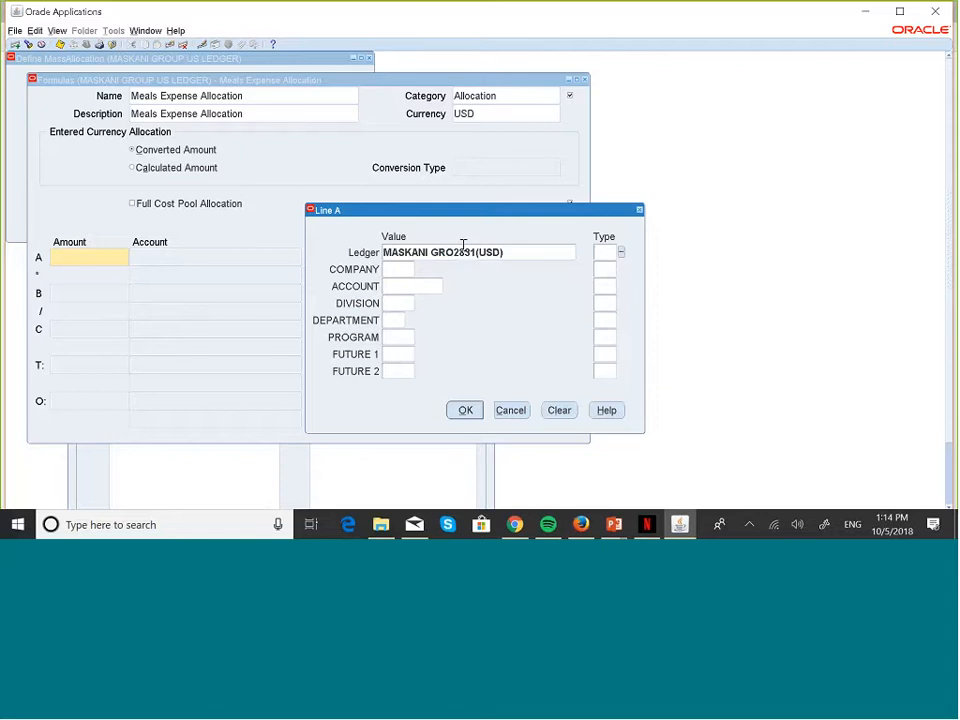
{"action": "left_click", "coordinate": [621, 254]}
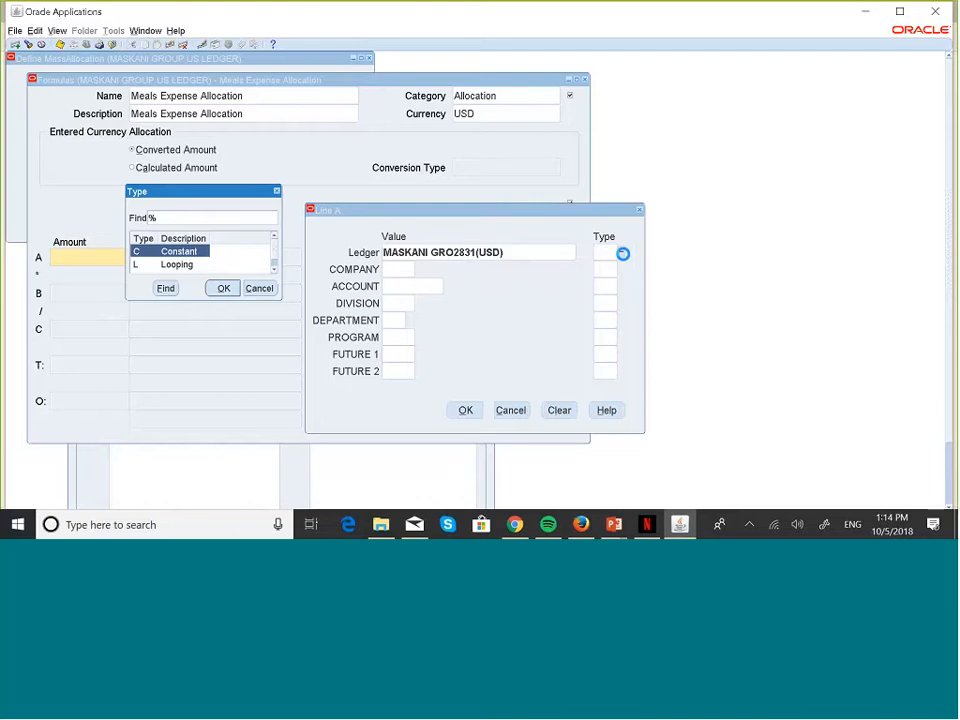
{"action": "left_click", "coordinate": [275, 268]}
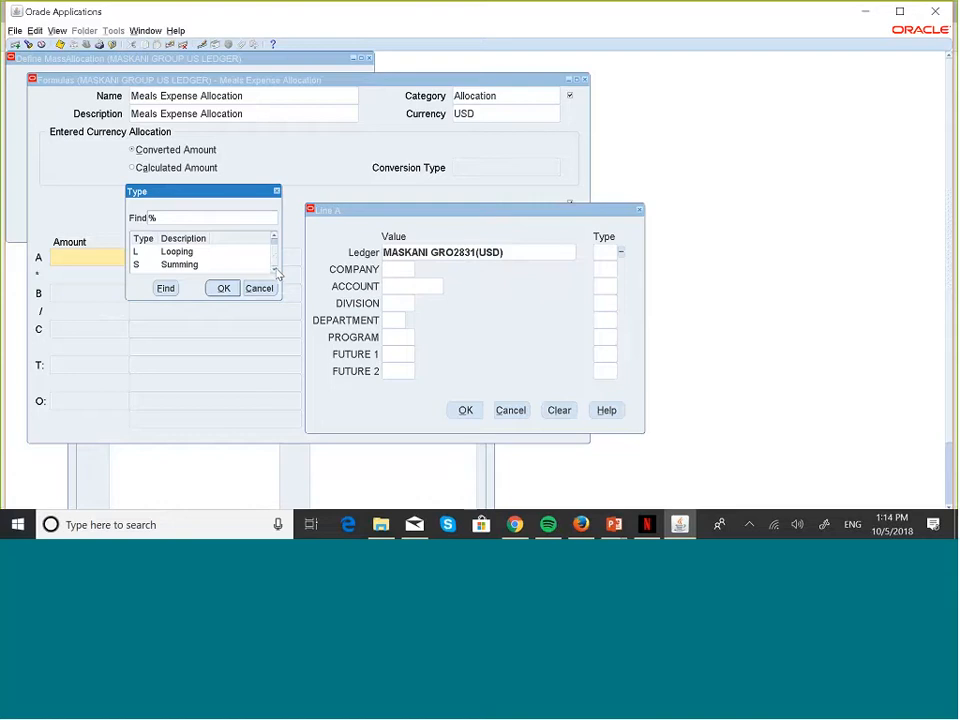
{"action": "left_click", "coordinate": [275, 237]}
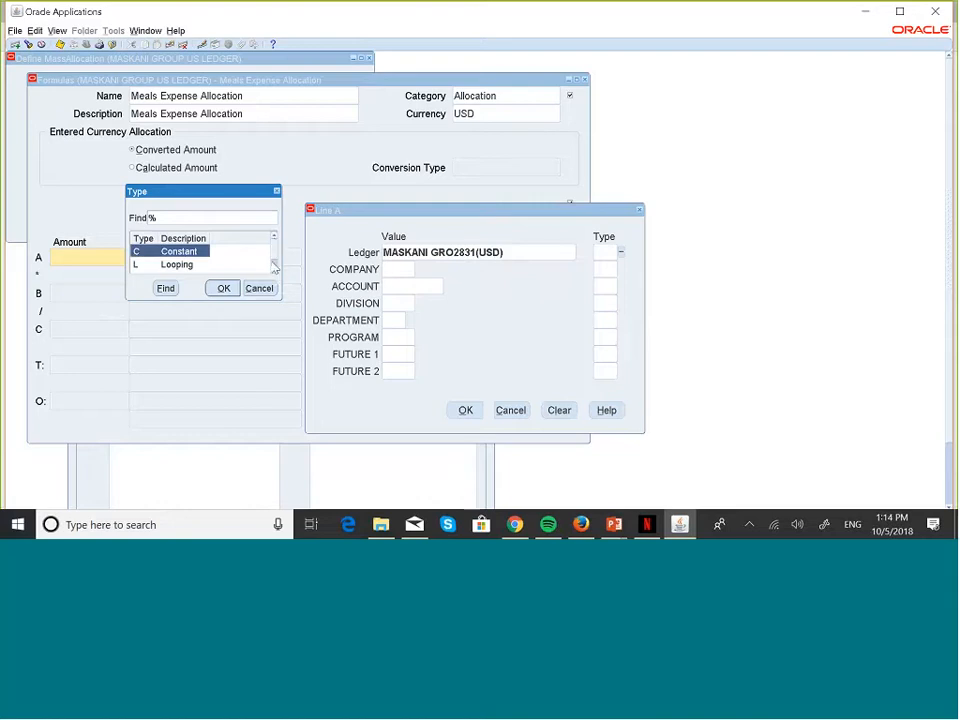
{"action": "left_click", "coordinate": [275, 270]}
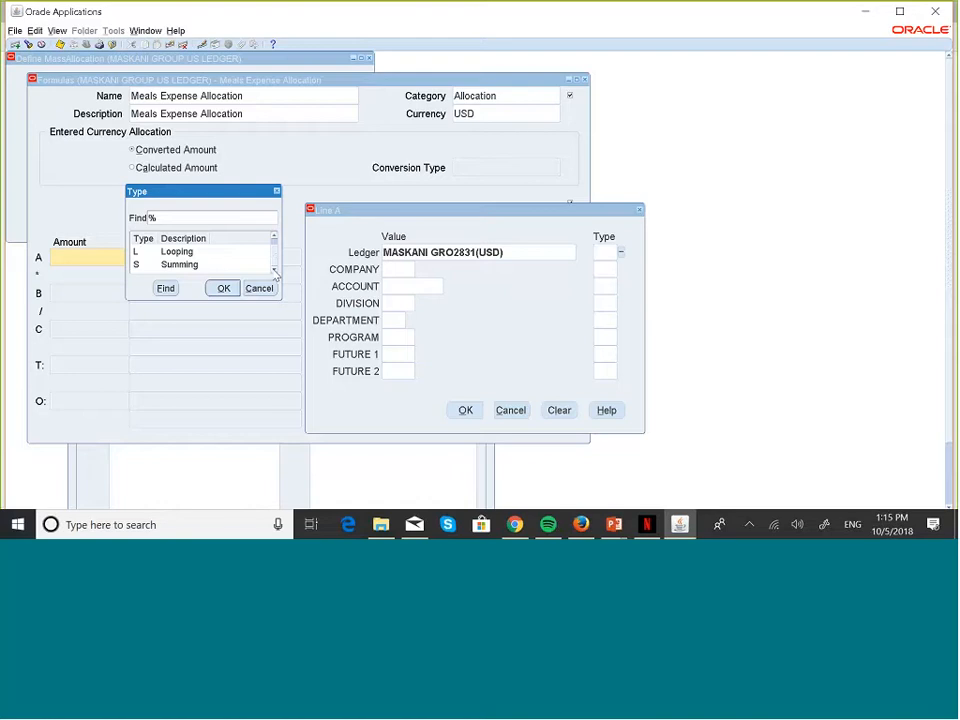
{"action": "left_click", "coordinate": [274, 240]}
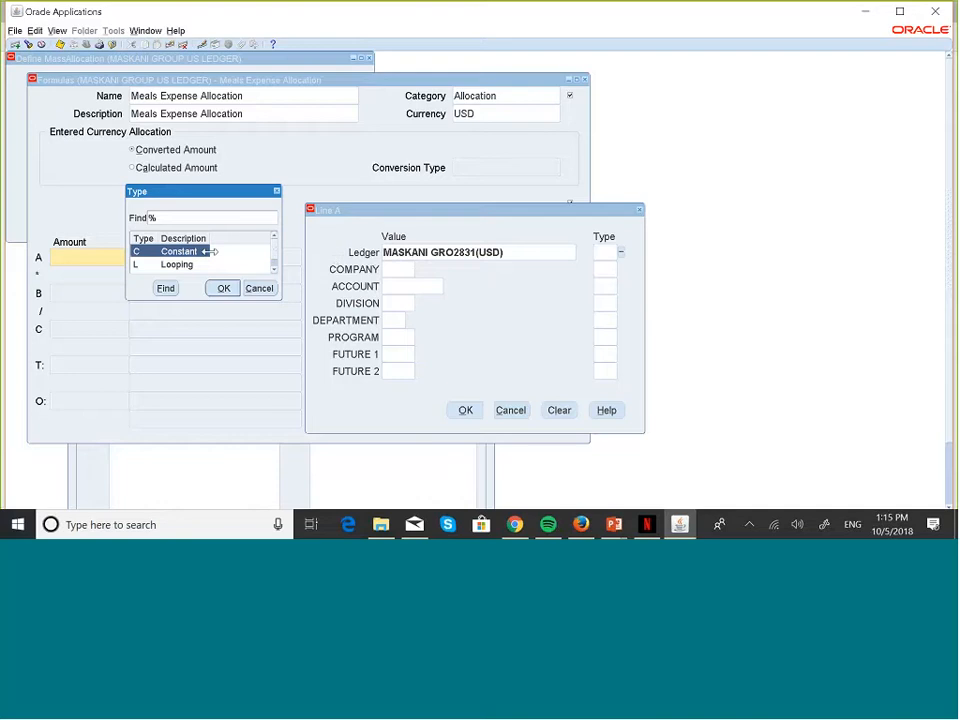
{"action": "left_click", "coordinate": [223, 289]}
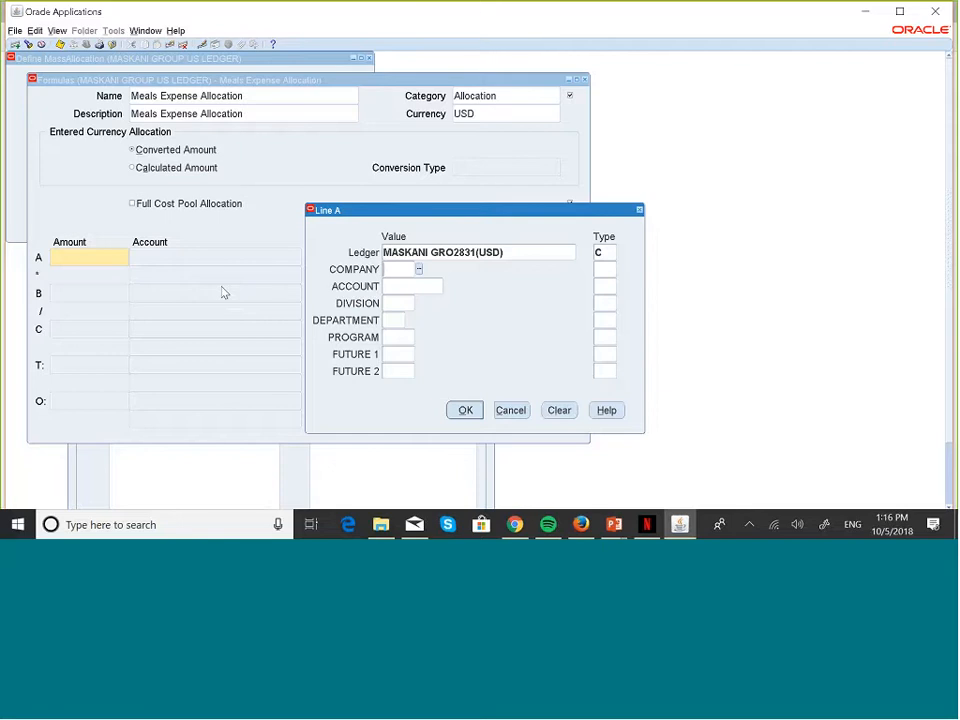
Step: Pick company 001 and the Meals account 005011 for line A
{"action": "left_click", "coordinate": [420, 272]}
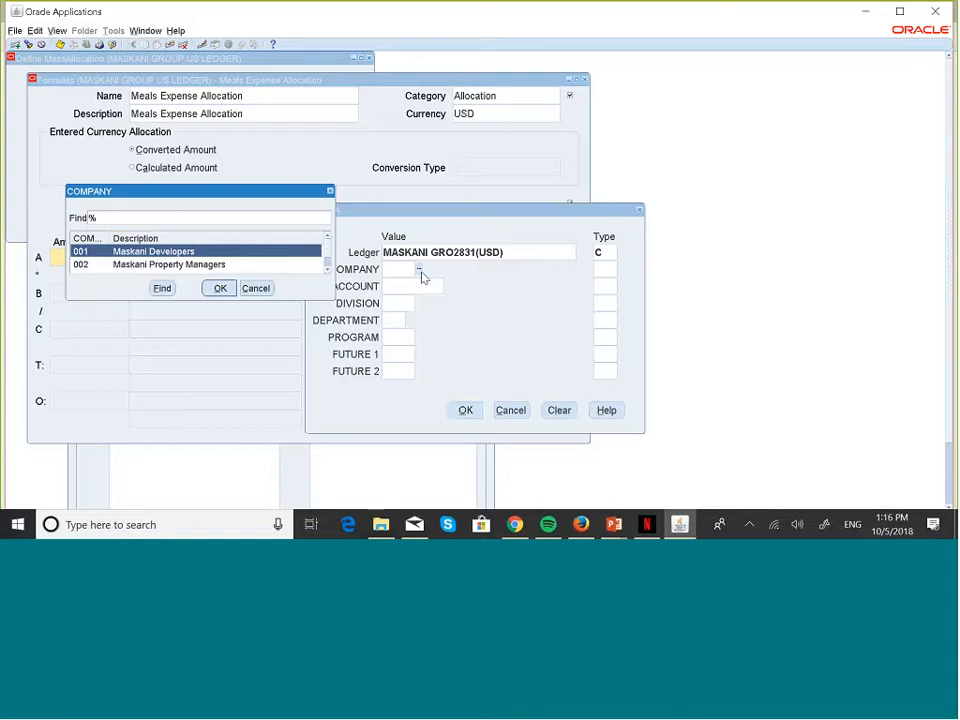
{"action": "left_click", "coordinate": [222, 291]}
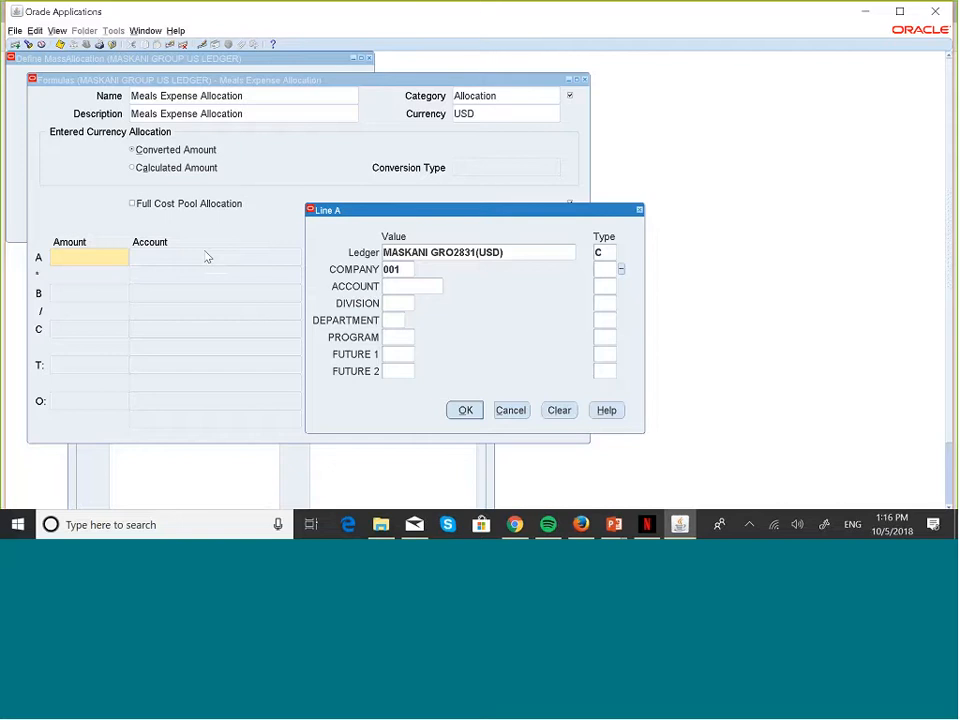
{"action": "left_click", "coordinate": [413, 286]}
{"action": "left_click", "coordinate": [447, 286]}
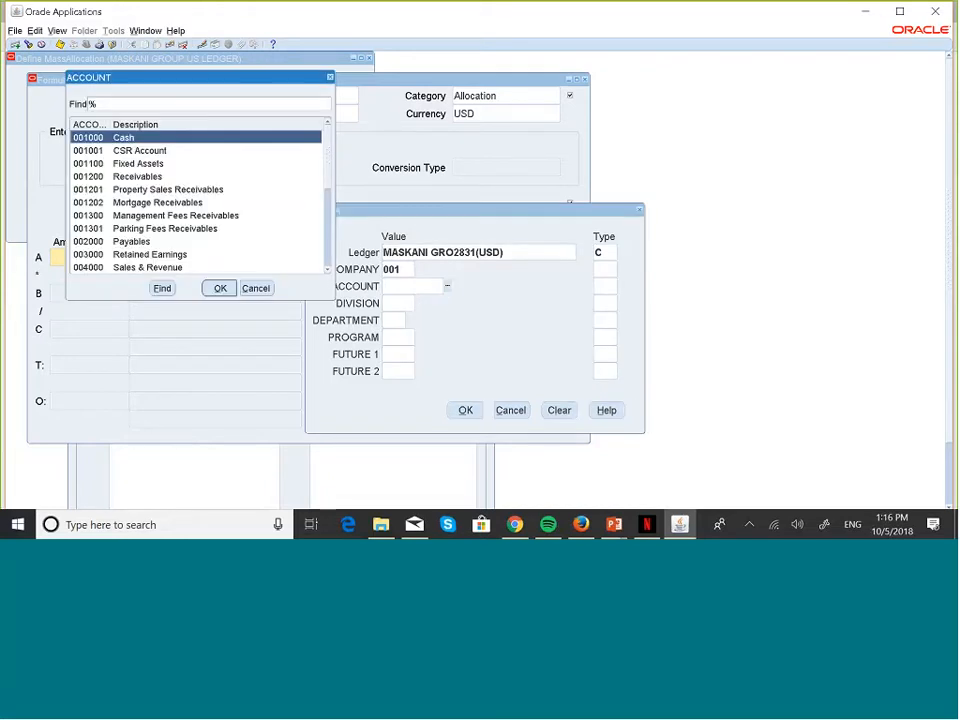
{"action": "left_click", "coordinate": [327, 270]}
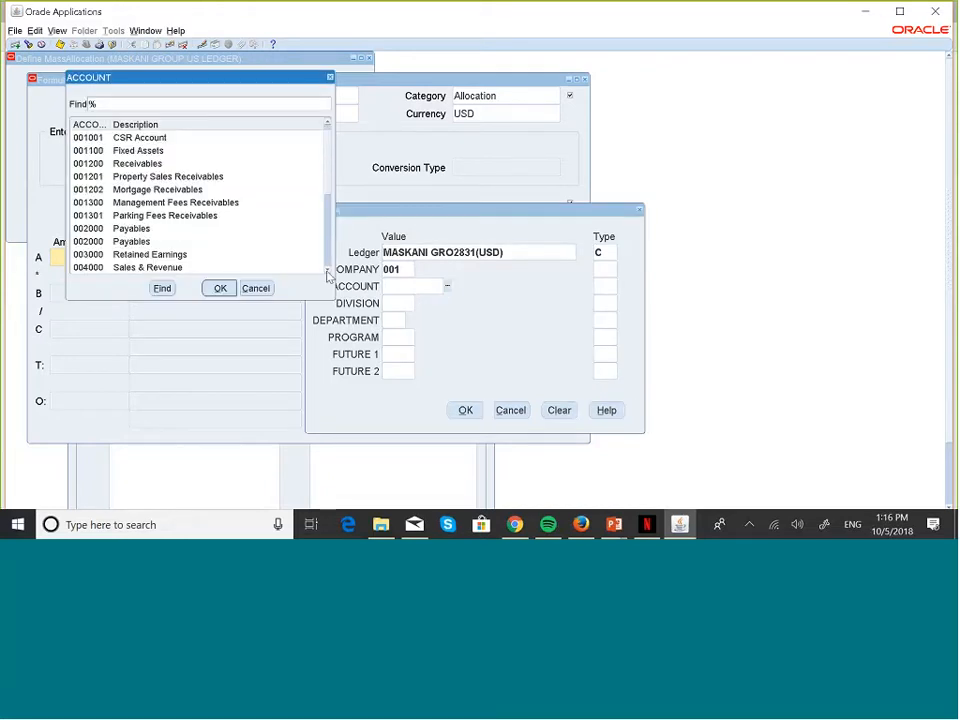
{"action": "left_click", "coordinate": [327, 270]}
{"action": "left_click", "coordinate": [327, 270]}
{"action": "left_click", "coordinate": [327, 270]}
{"action": "left_click", "coordinate": [327, 272]}
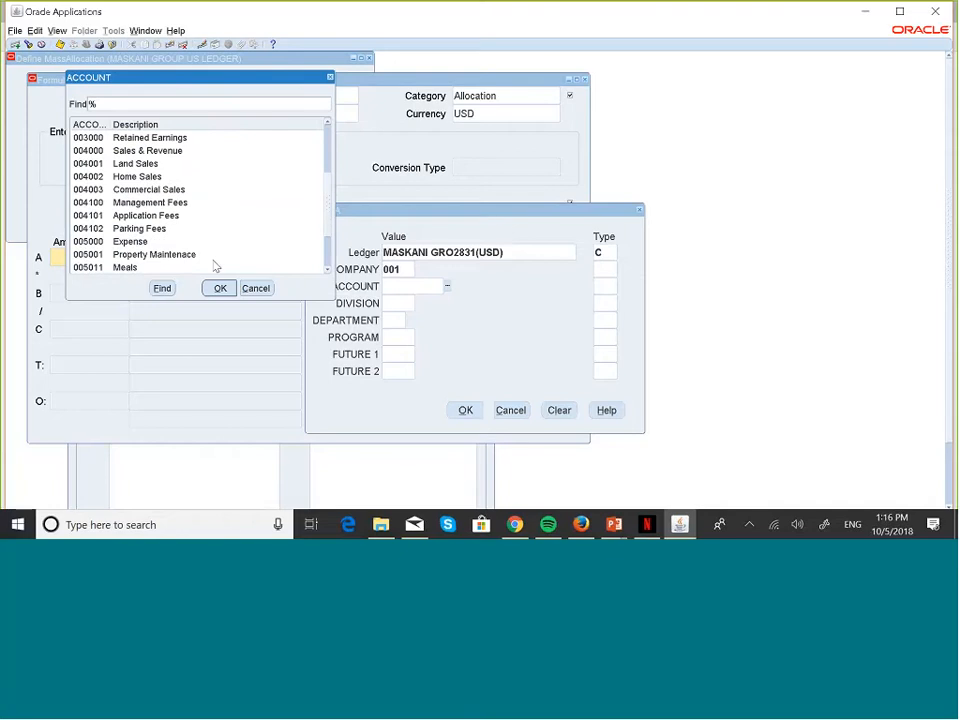
{"action": "left_click", "coordinate": [126, 268]}
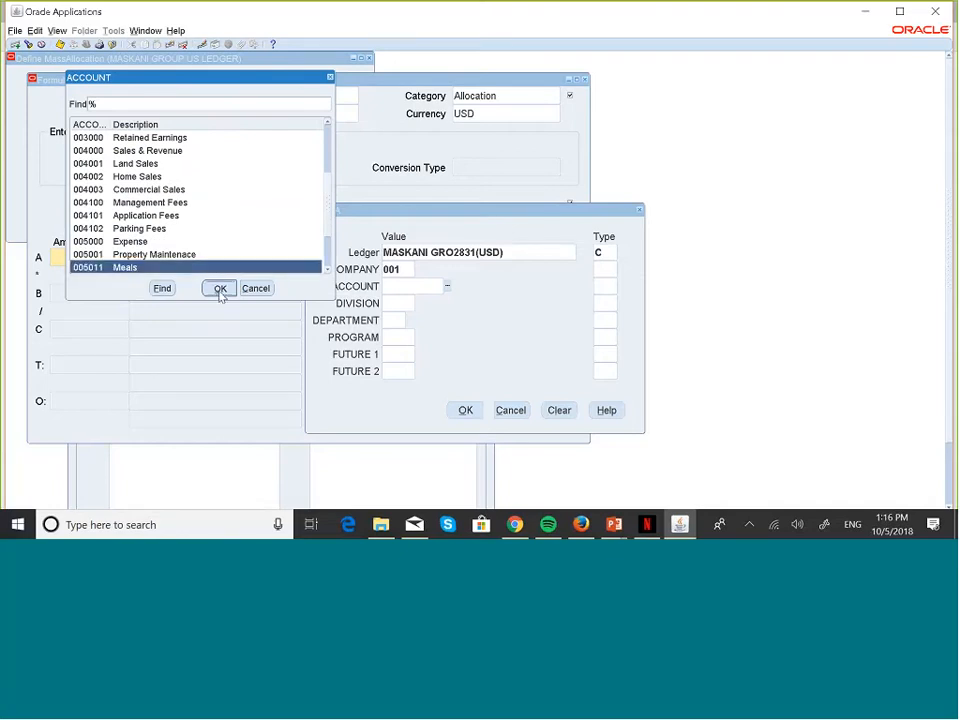
{"action": "left_click", "coordinate": [220, 288]}
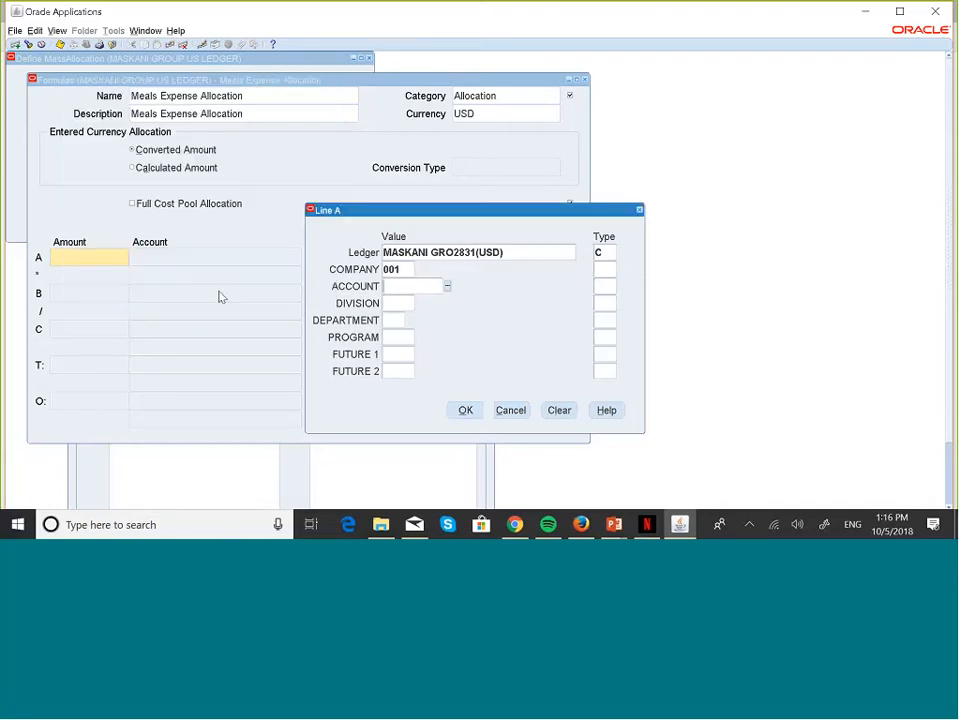
Step: Pick the Default division 000 and Default department 00
{"action": "left_click", "coordinate": [390, 304]}
{"action": "left_click", "coordinate": [420, 304]}
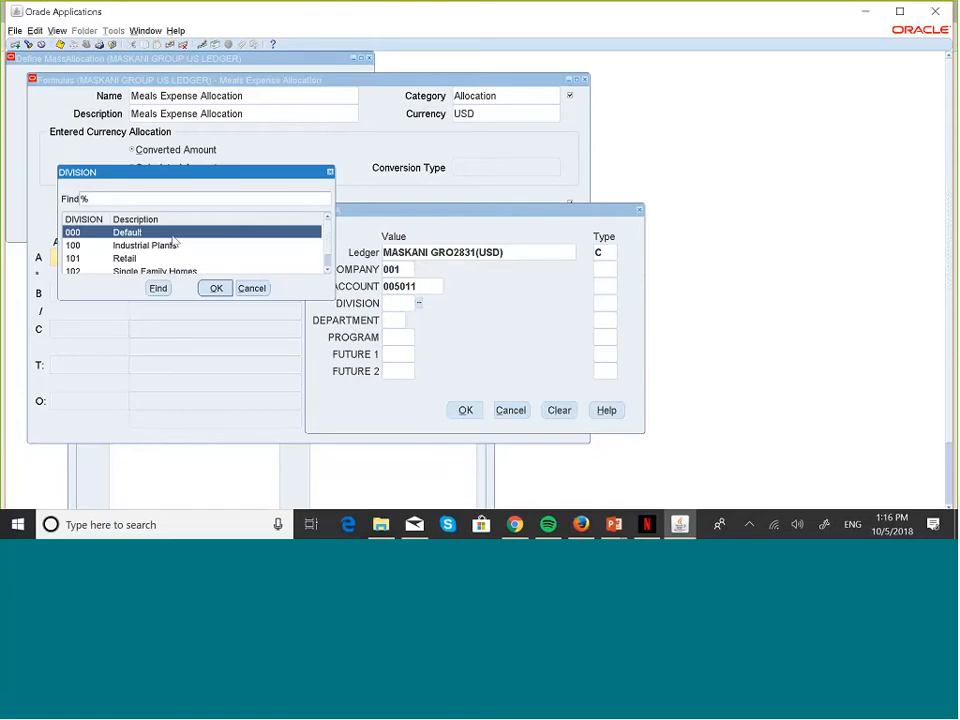
{"action": "left_click", "coordinate": [216, 288]}
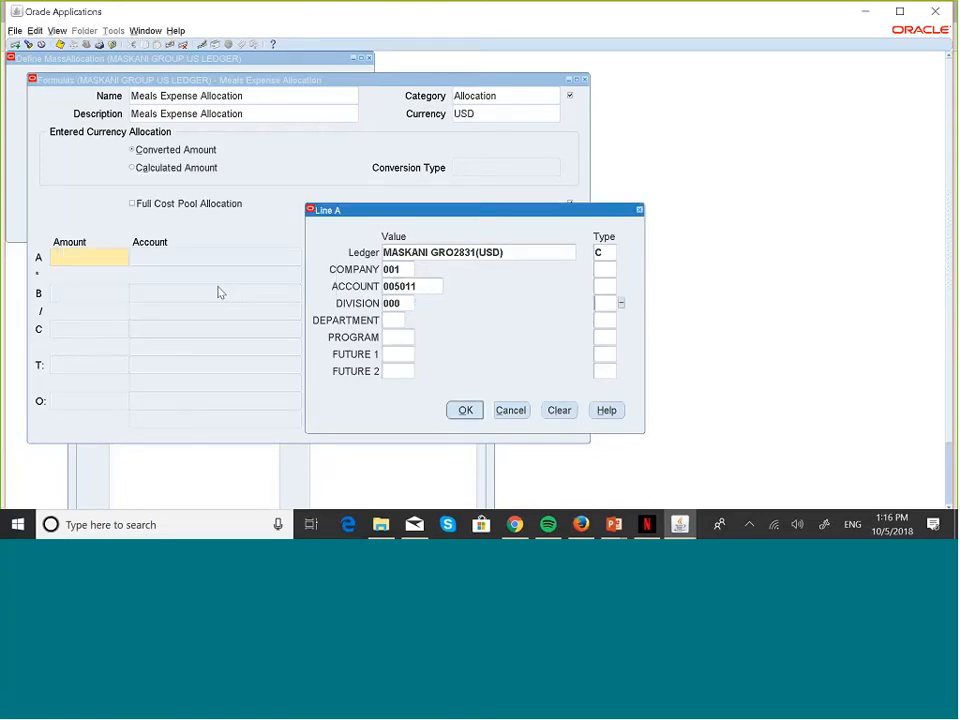
{"action": "left_click", "coordinate": [395, 319]}
{"action": "left_click", "coordinate": [409, 320]}
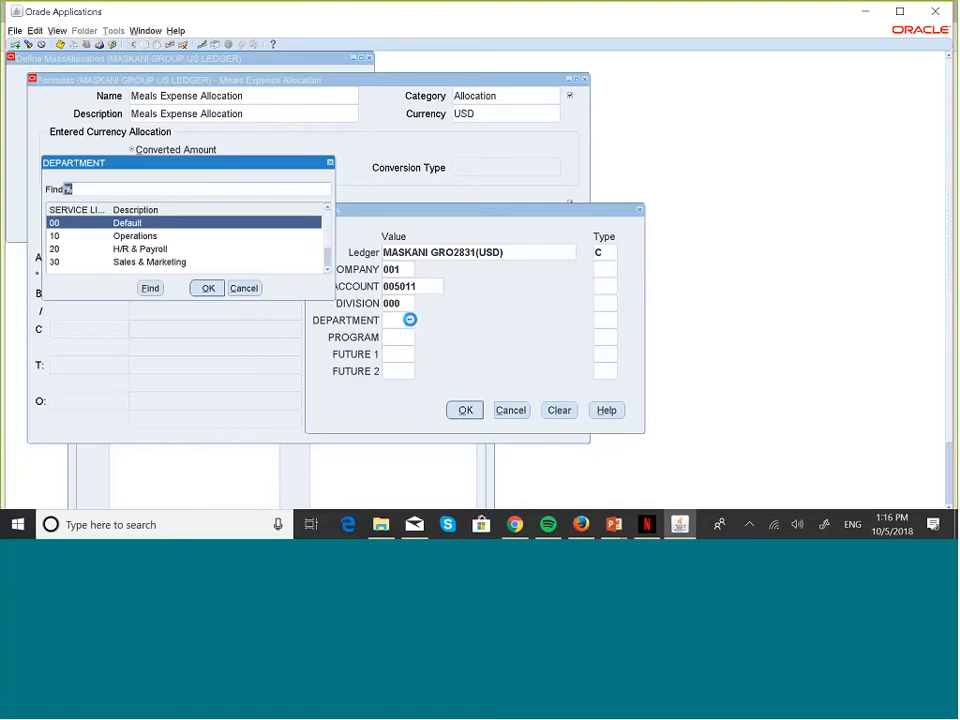
{"action": "left_click", "coordinate": [205, 289]}
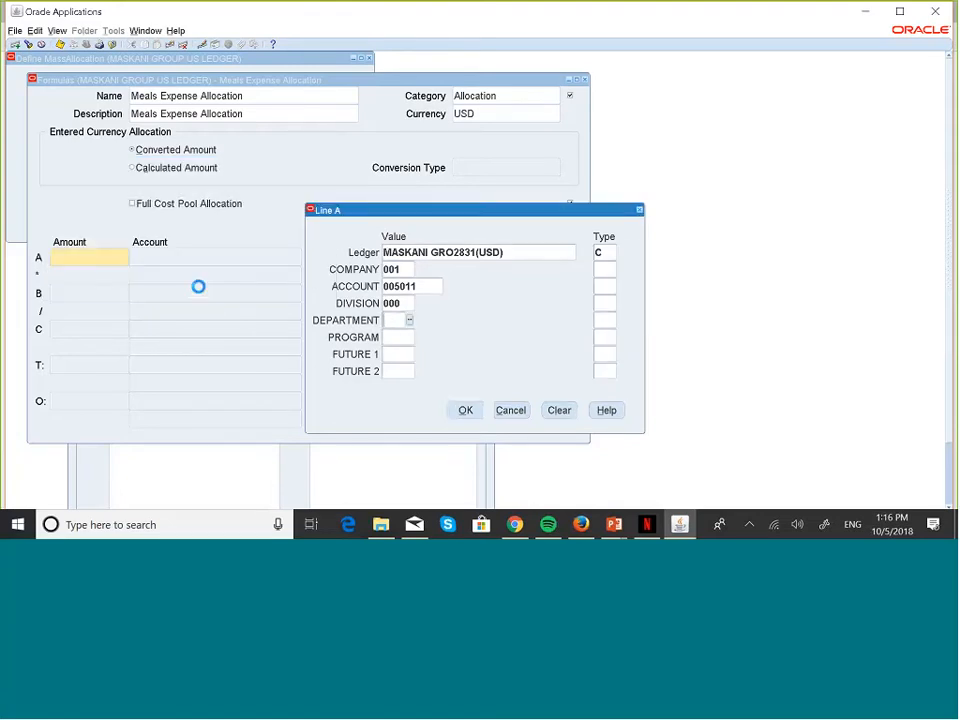
Step: Enter 000 for the Program, Future 1 and Future 2 segments
{"action": "left_click", "coordinate": [397, 337]}
{"action": "type", "text": "000"}
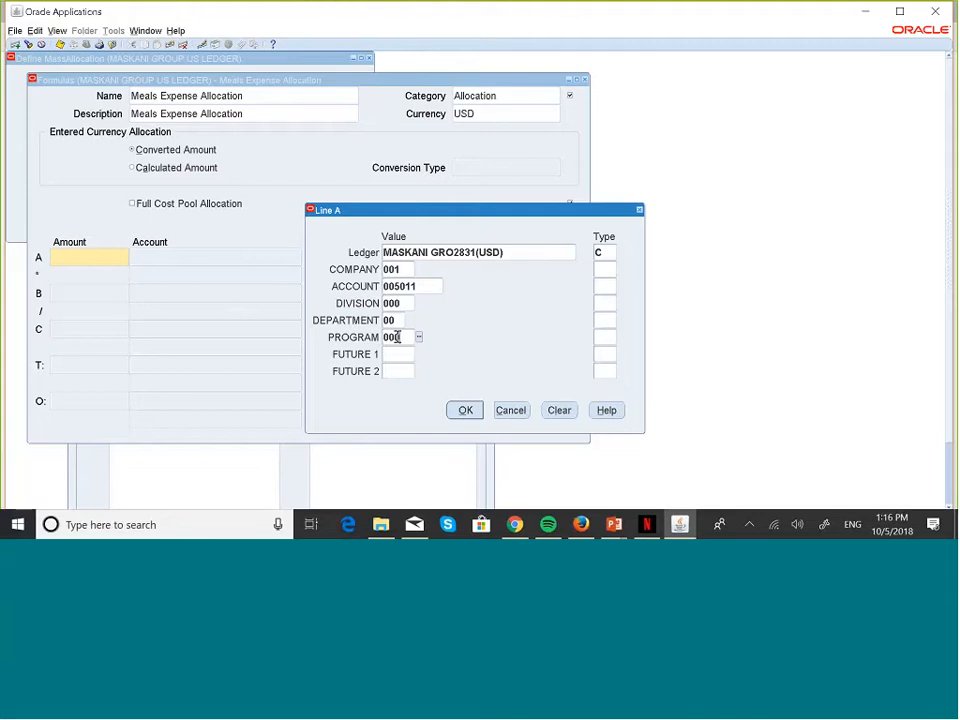
{"action": "type", "text": "0"}
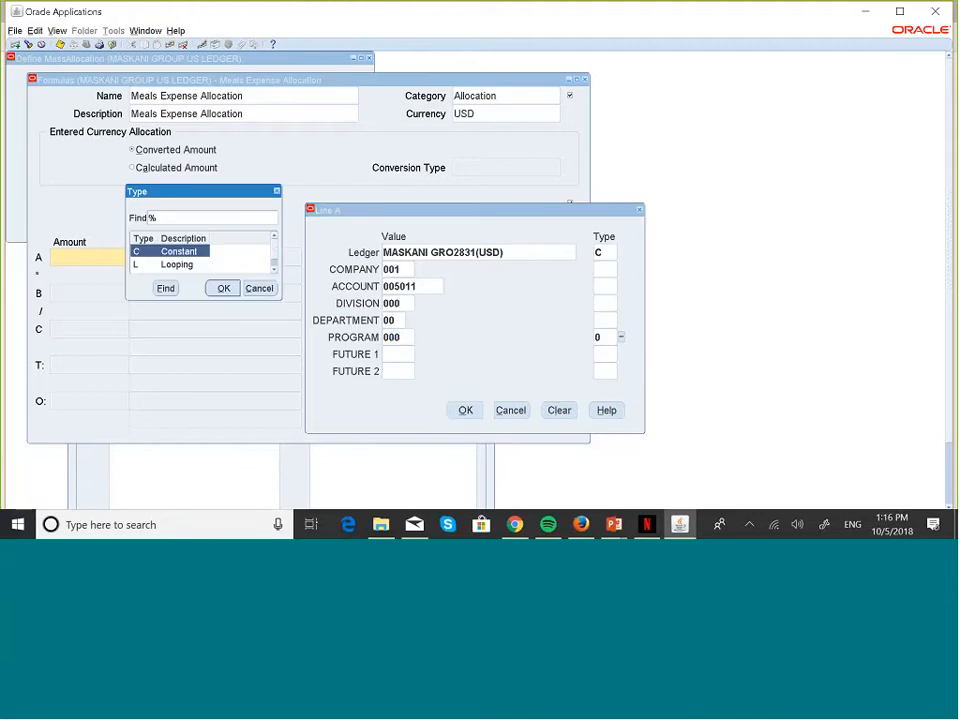
{"action": "left_click", "coordinate": [259, 292]}
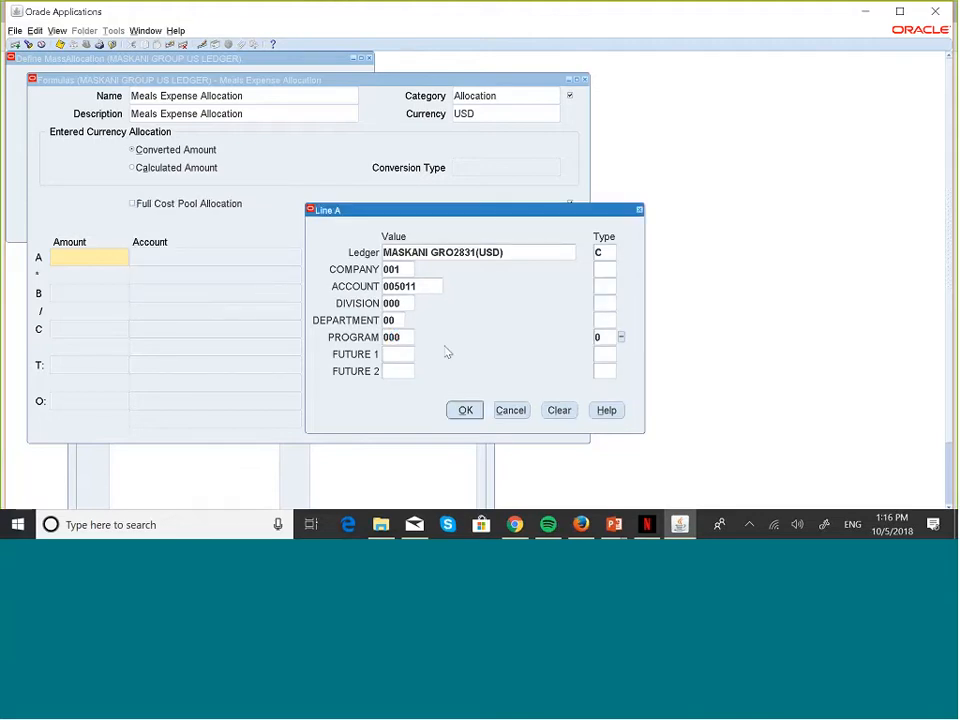
{"action": "key", "text": "BackSpace"}
{"action": "left_click", "coordinate": [400, 353]}
{"action": "type", "text": "000"}
{"action": "left_click", "coordinate": [394, 372]}
{"action": "type", "text": "000"}
{"action": "key", "text": "Tab"}
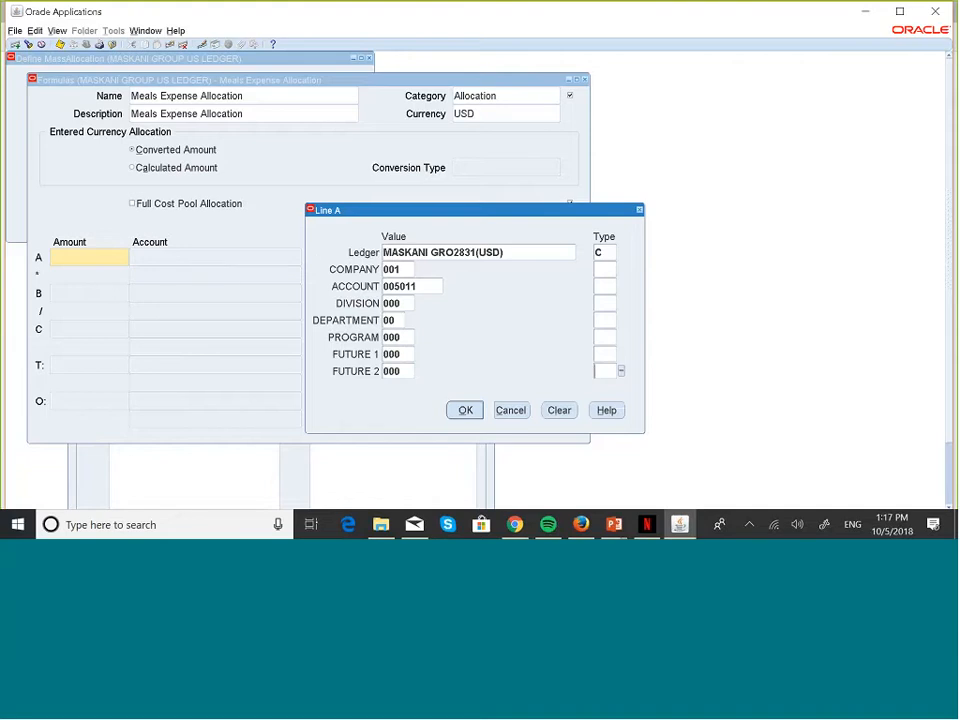
Step: Set the Company, Account, Division and Department segment types to C
{"action": "left_click", "coordinate": [604, 268]}
{"action": "type", "text": "C"}
{"action": "key", "text": "Tab"}
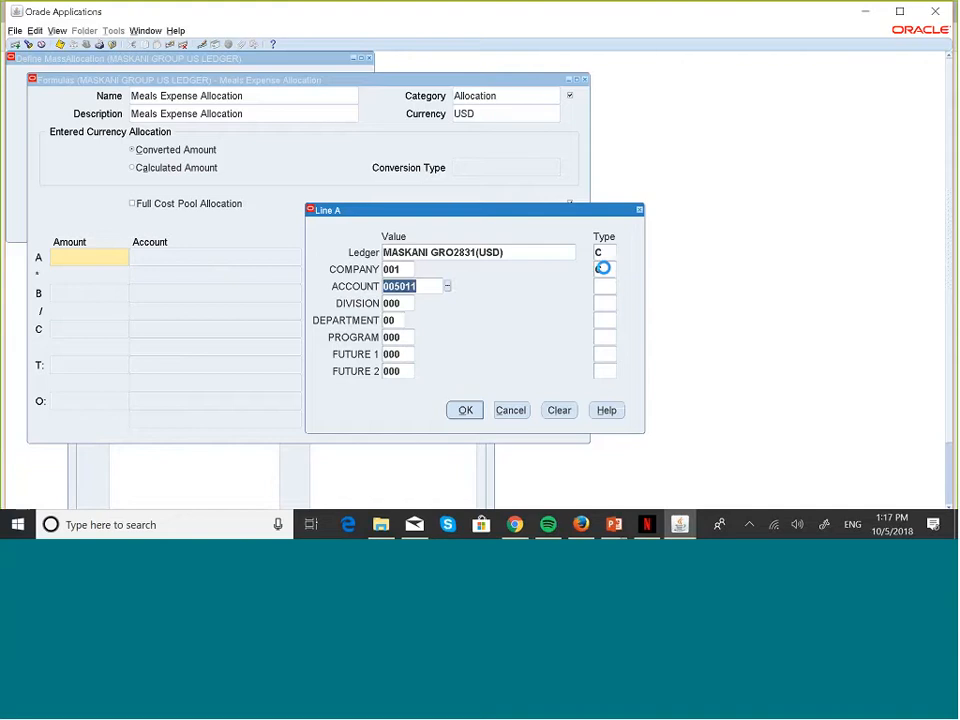
{"action": "left_click", "coordinate": [603, 288]}
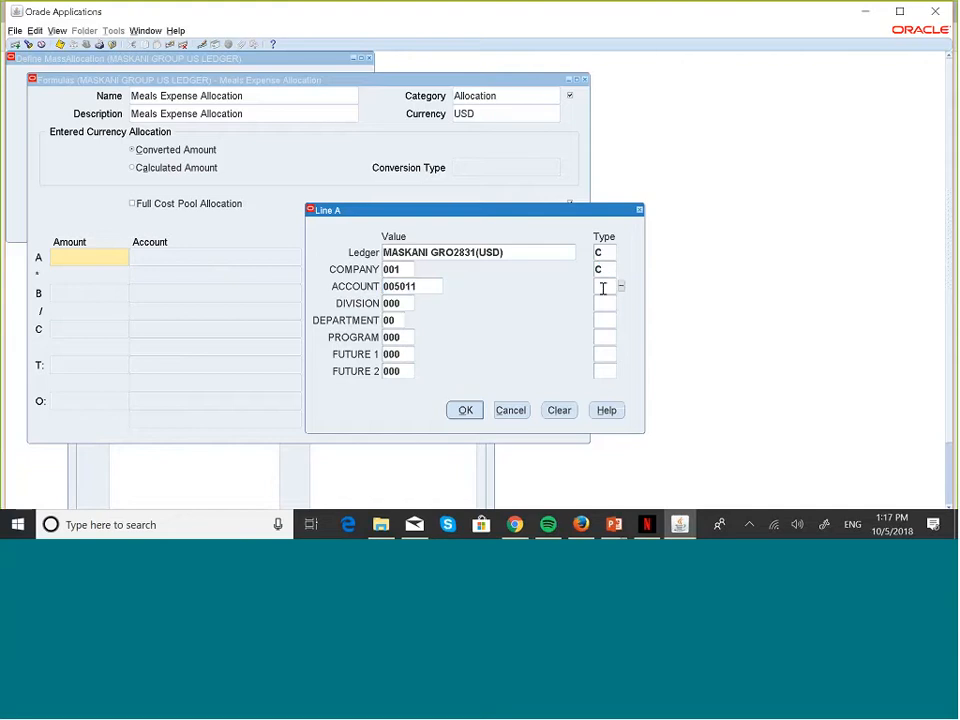
{"action": "type", "text": "C"}
{"action": "key", "text": "Tab"}
{"action": "left_click", "coordinate": [603, 308]}
{"action": "type", "text": "C"}
{"action": "key", "text": "Tab"}
{"action": "left_click", "coordinate": [600, 324]}
{"action": "key", "text": "Tab"}
{"action": "left_click", "coordinate": [605, 319]}
{"action": "type", "text": "C"}
{"action": "key", "text": "Tab"}
Step: Set the Program, Future 1 and Future 2 types to C and accept line A's account
{"action": "left_click", "coordinate": [598, 343]}
{"action": "type", "text": "C"}
{"action": "key", "text": "Tab"}
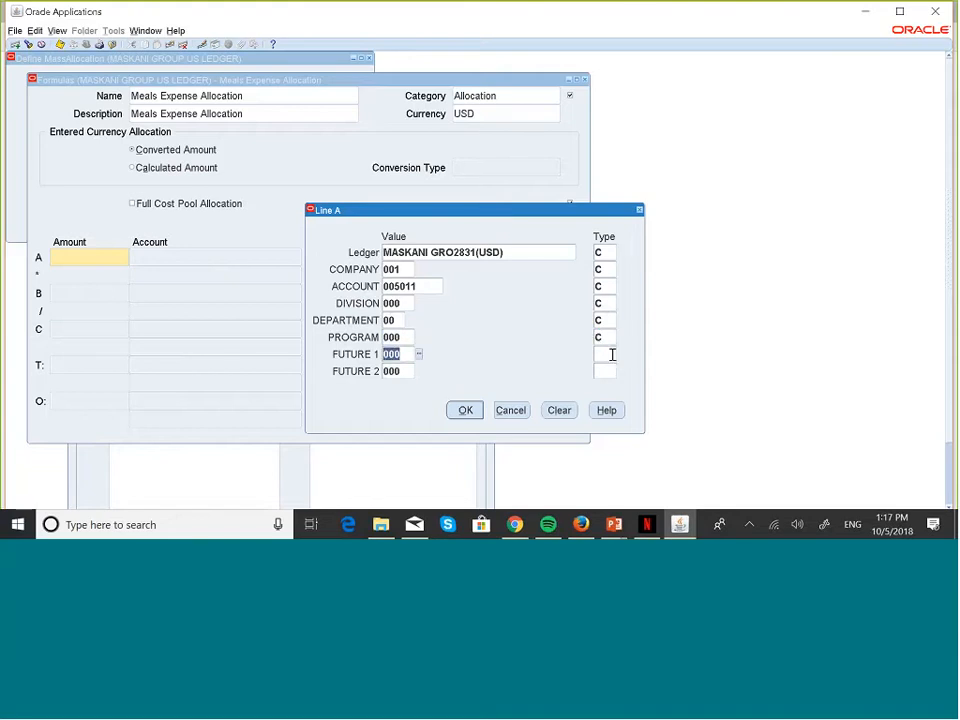
{"action": "left_click", "coordinate": [612, 354]}
{"action": "type", "text": "C"}
{"action": "key", "text": "Tab"}
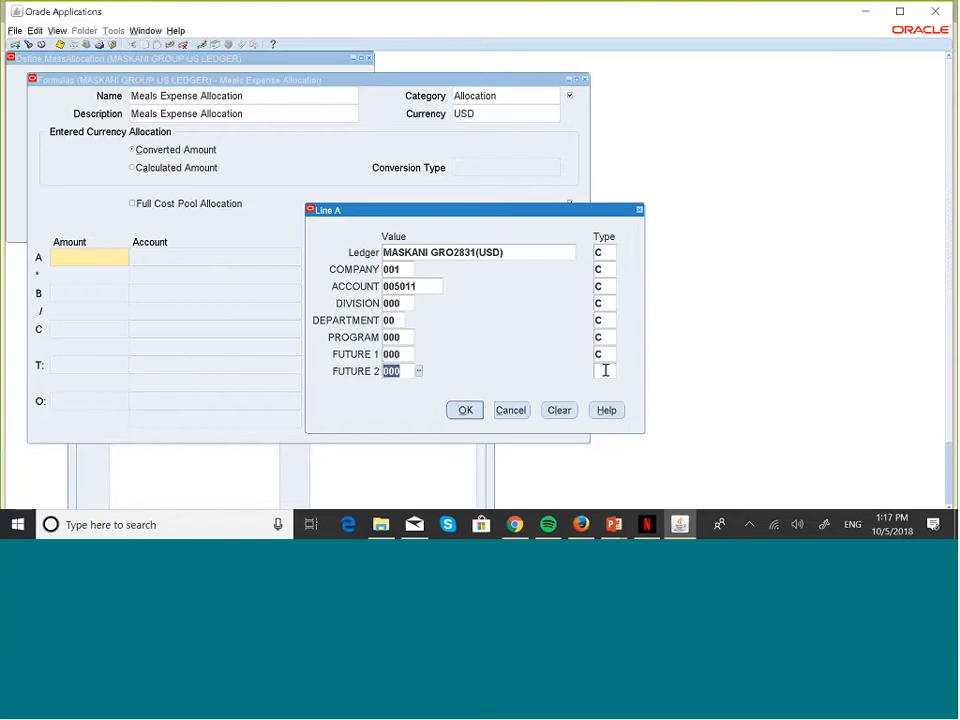
{"action": "left_click", "coordinate": [605, 370]}
{"action": "type", "text": "C"}
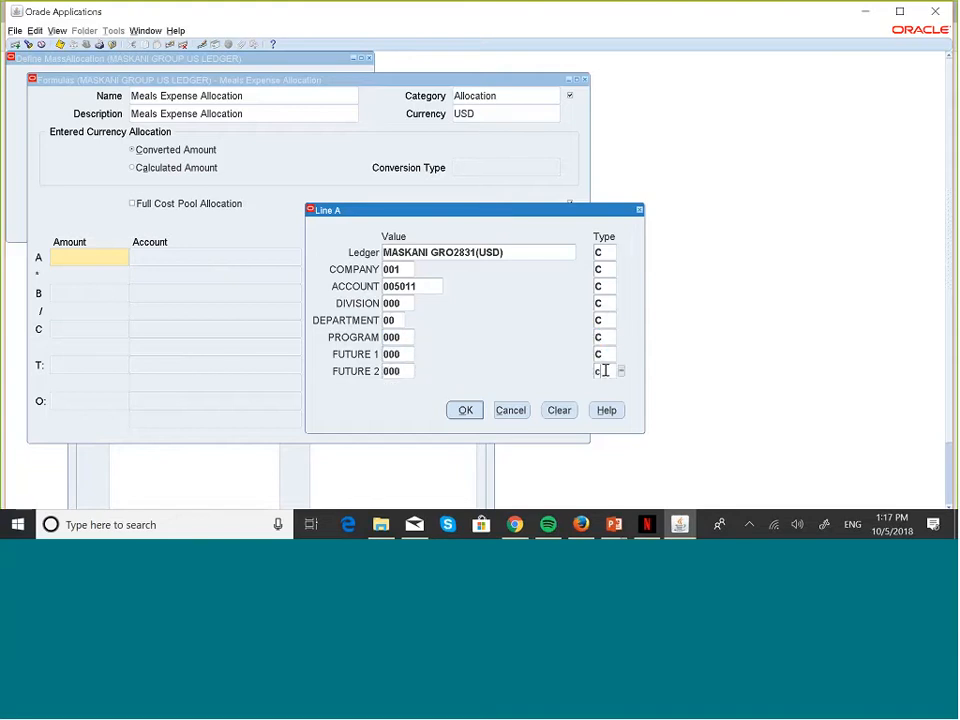
{"action": "left_click", "coordinate": [478, 410]}
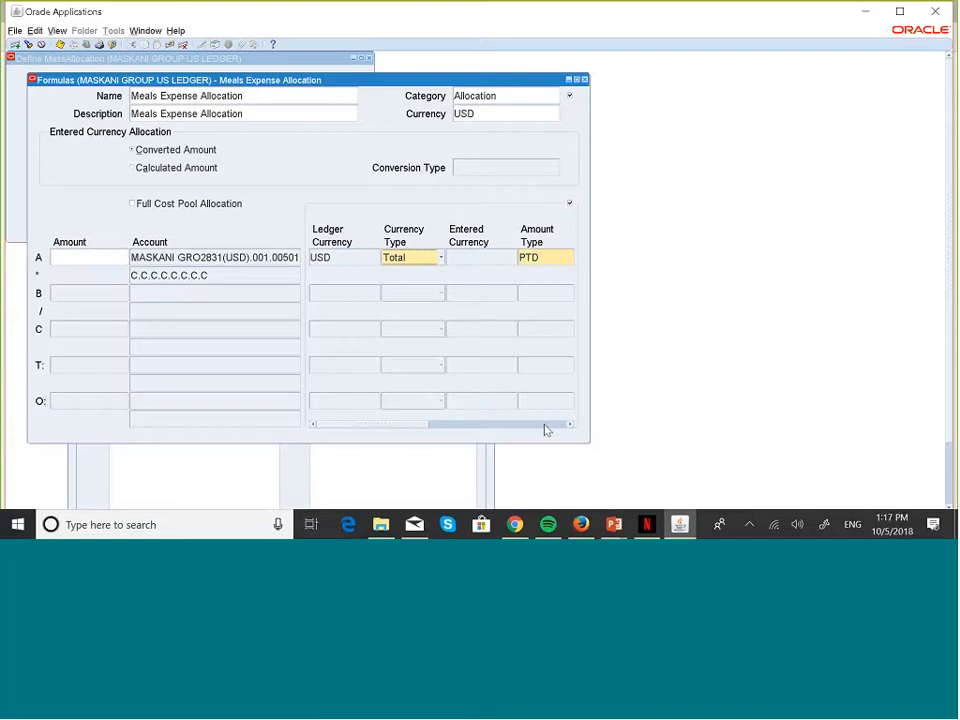
Step: Set line A's currency type to Total
{"action": "left_click", "coordinate": [570, 426]}
{"action": "left_click", "coordinate": [570, 426]}
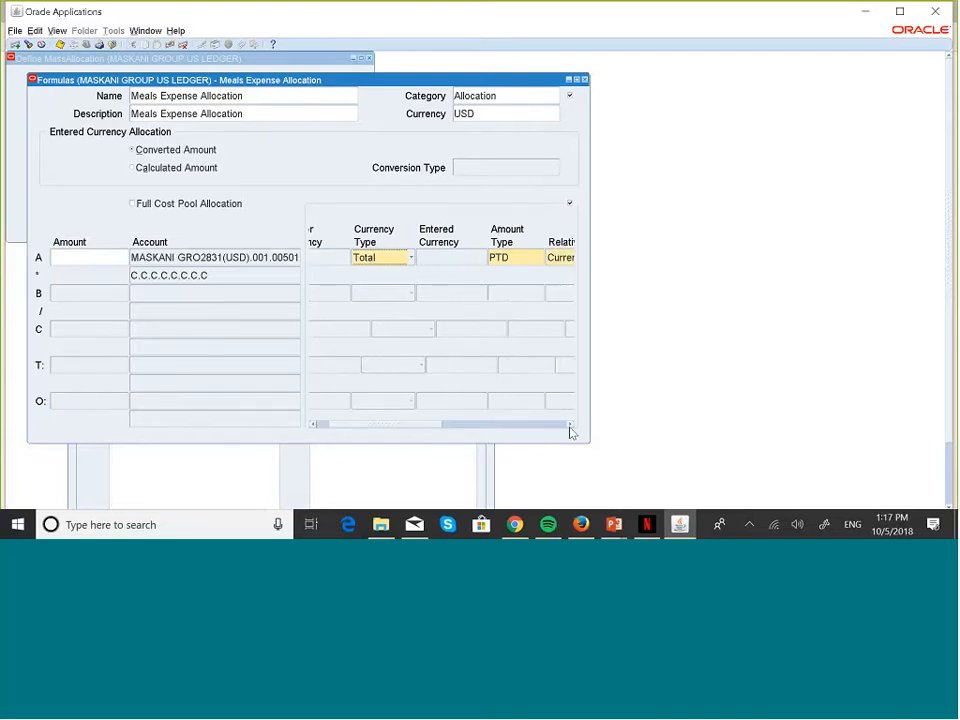
{"action": "left_click", "coordinate": [570, 426]}
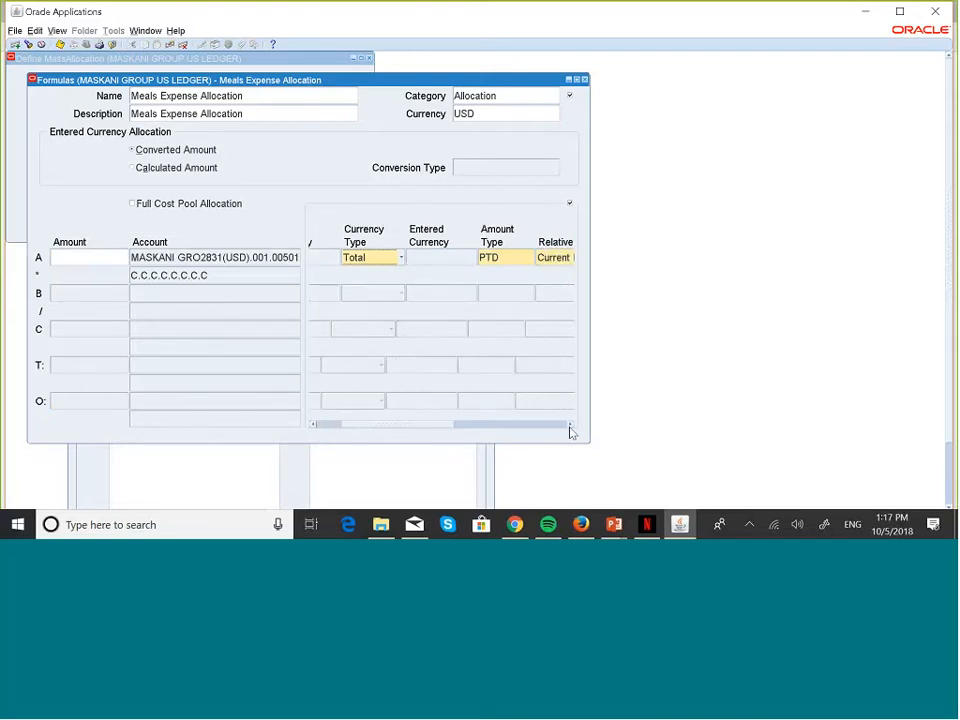
{"action": "left_click", "coordinate": [570, 426]}
{"action": "left_click", "coordinate": [570, 426]}
{"action": "left_click", "coordinate": [570, 426]}
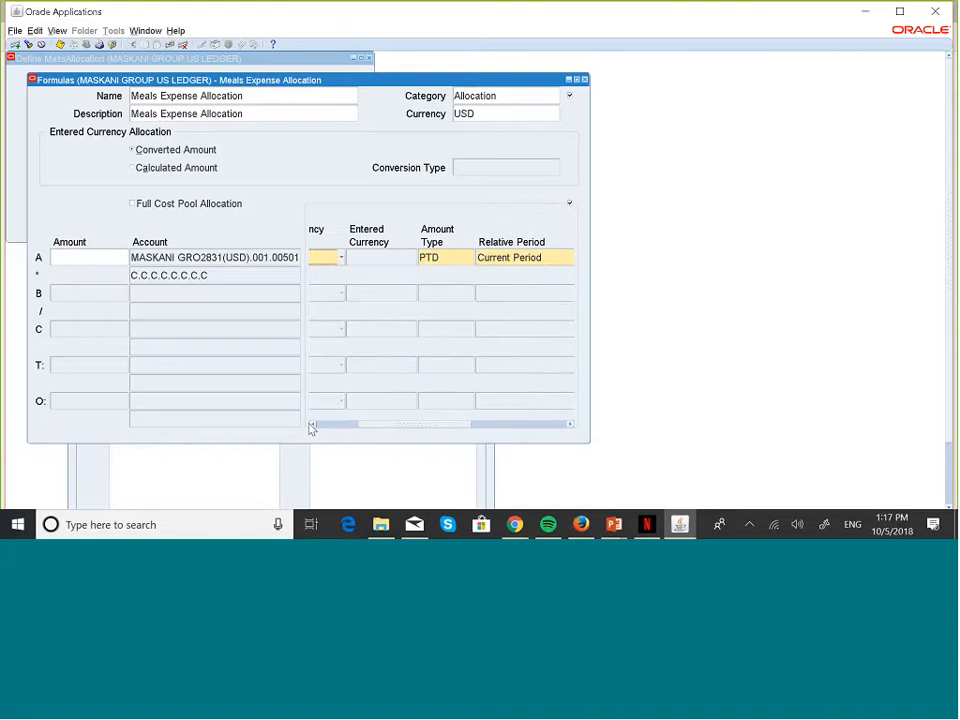
{"action": "left_click", "coordinate": [311, 426]}
{"action": "left_click", "coordinate": [311, 426]}
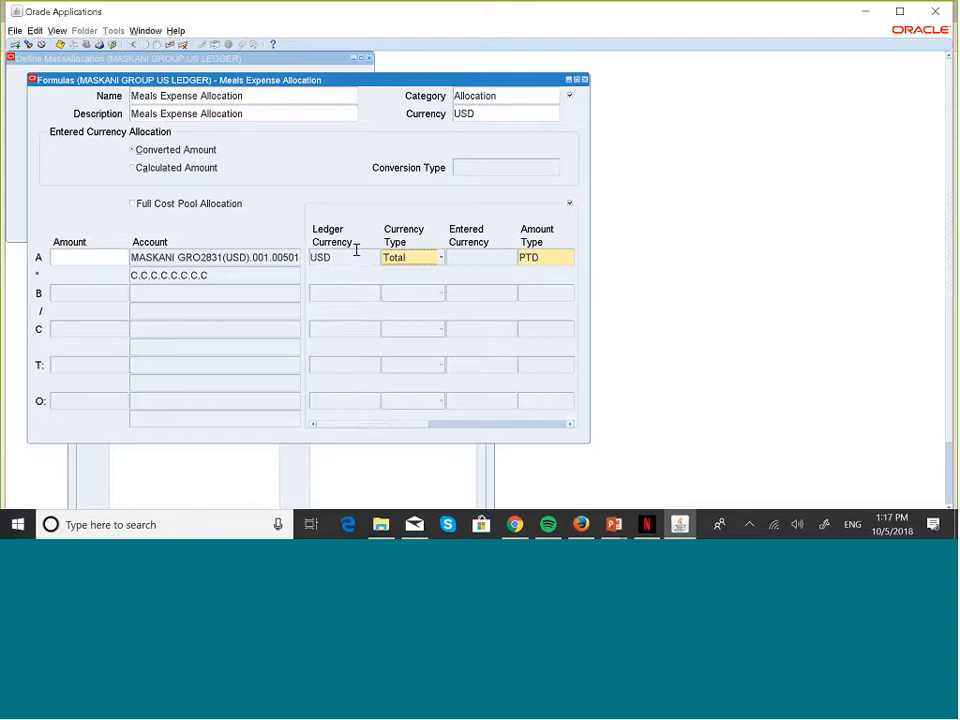
{"action": "left_click", "coordinate": [439, 259]}
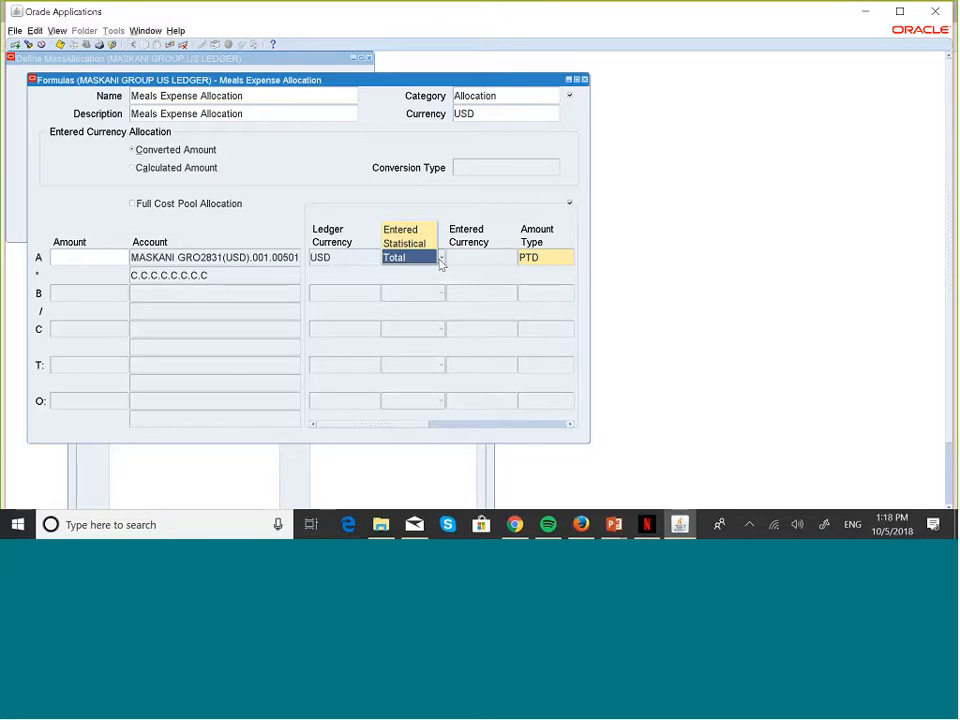
{"action": "left_click", "coordinate": [441, 260]}
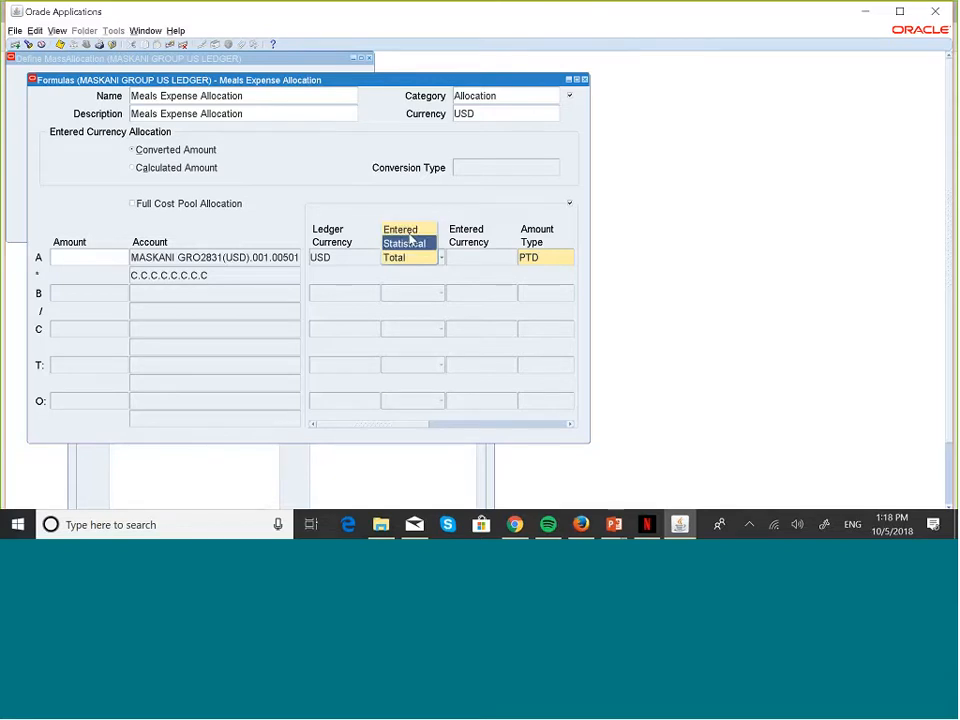
{"action": "left_click", "coordinate": [400, 258]}
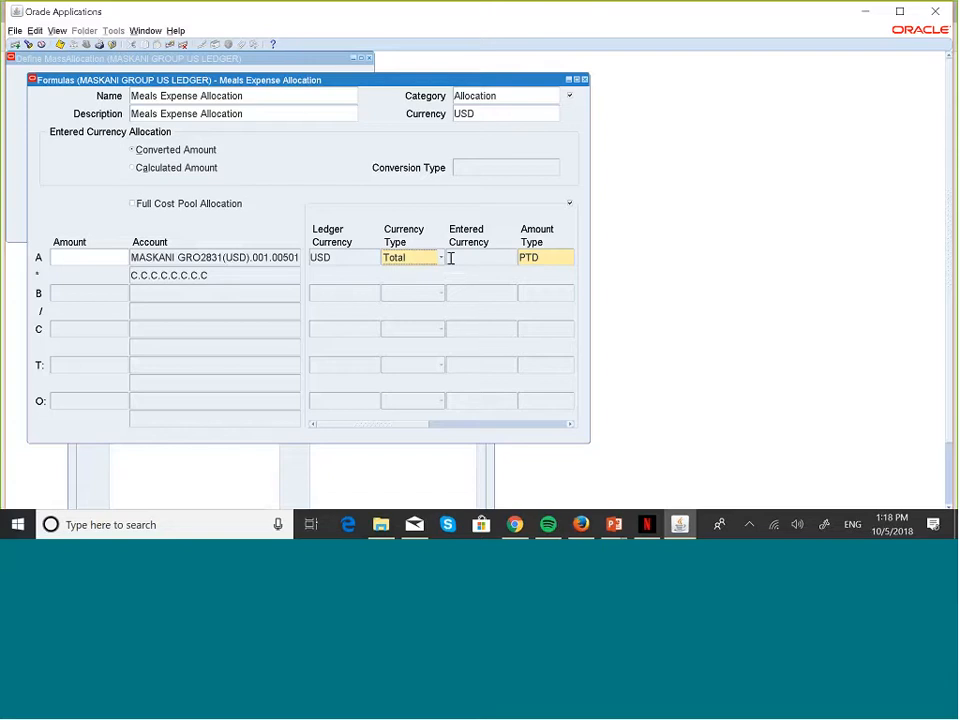
{"action": "left_click", "coordinate": [440, 258]}
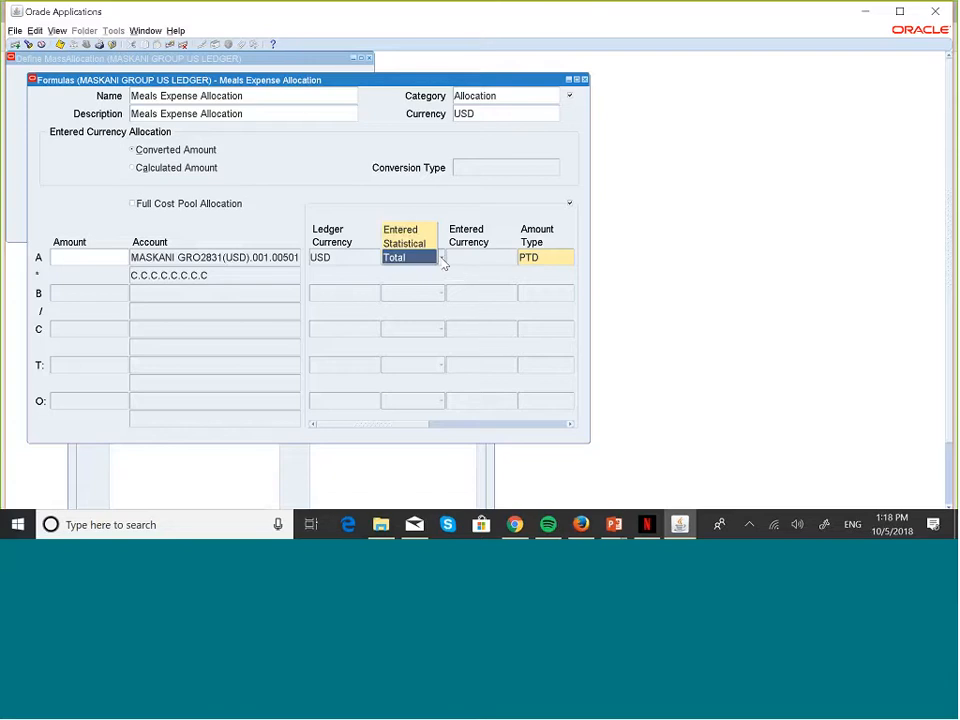
{"action": "left_click", "coordinate": [400, 230]}
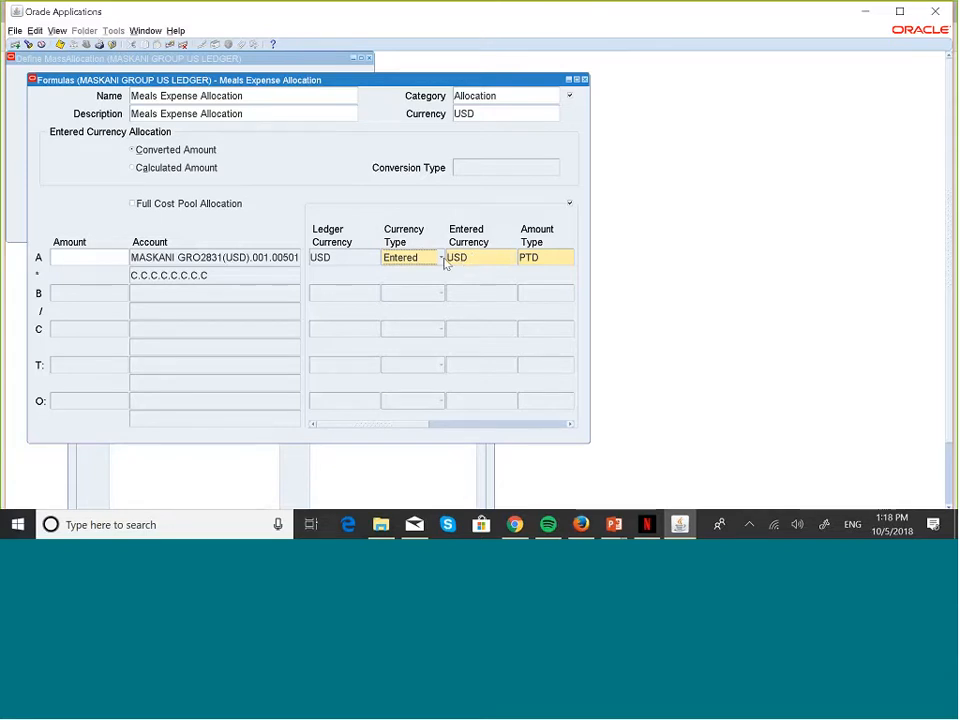
{"action": "left_click", "coordinate": [443, 260]}
{"action": "left_click", "coordinate": [411, 284]}
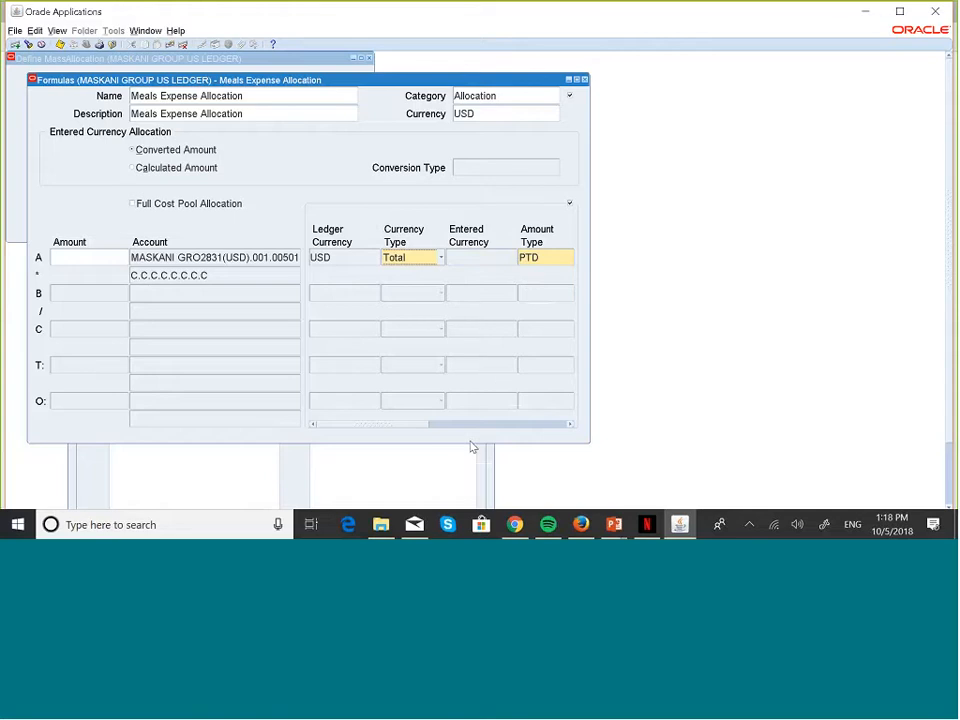
Step: Scroll to line A's Amount Type and bring up its list of values
{"action": "left_click", "coordinate": [573, 425]}
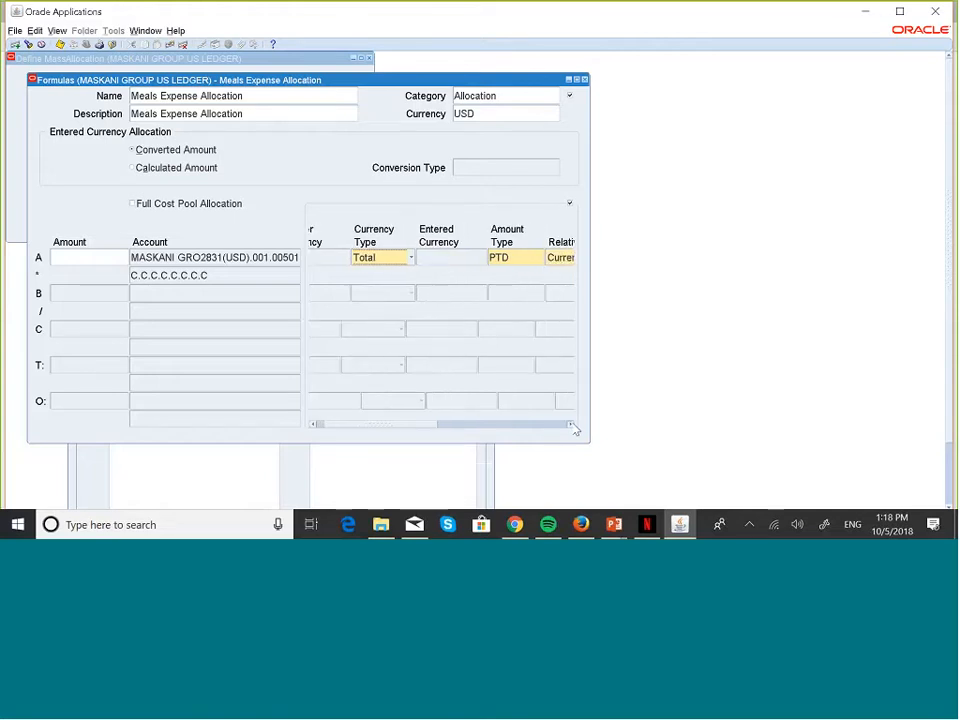
{"action": "left_click", "coordinate": [573, 425]}
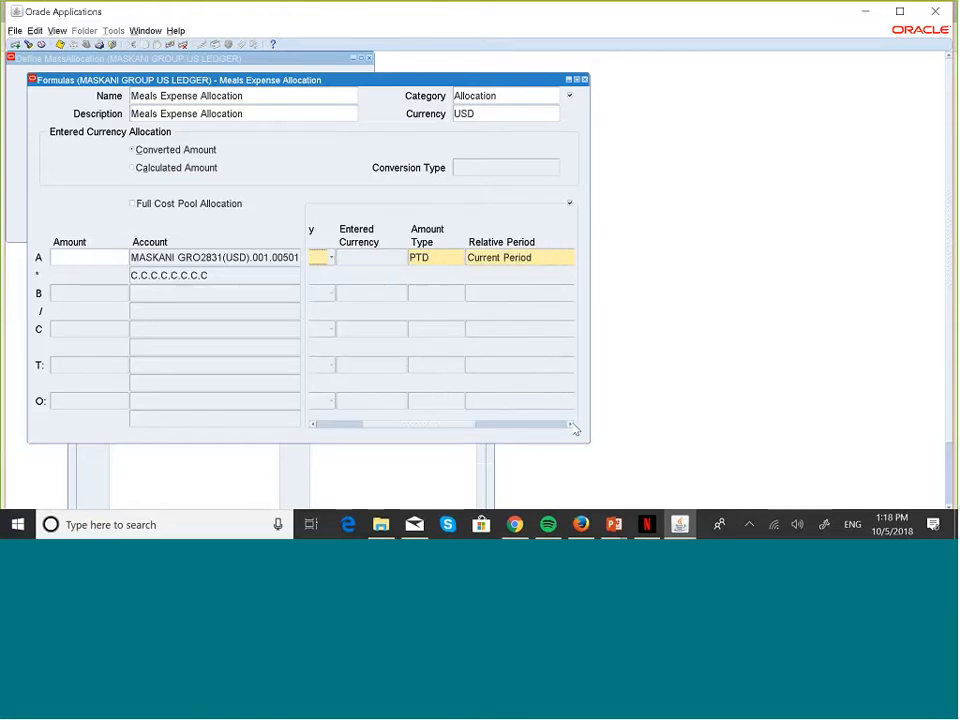
{"action": "left_click", "coordinate": [459, 259]}
{"action": "left_click", "coordinate": [460, 258]}
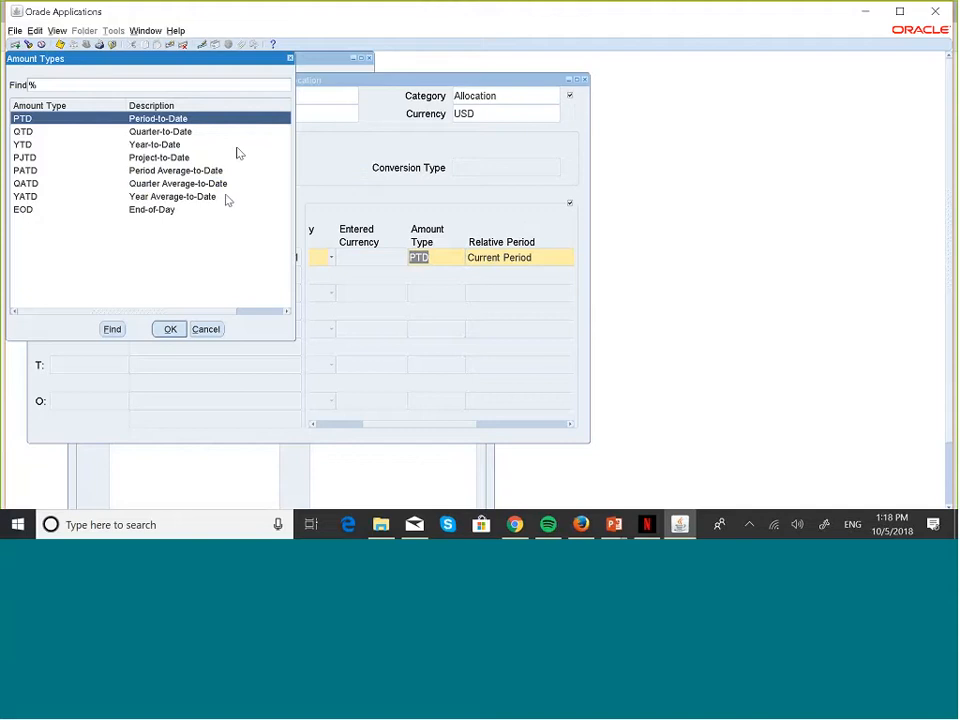
Step: Confirm PTD in the Amount Types list and choose Current Period as line A's relative period
{"action": "left_click", "coordinate": [170, 329]}
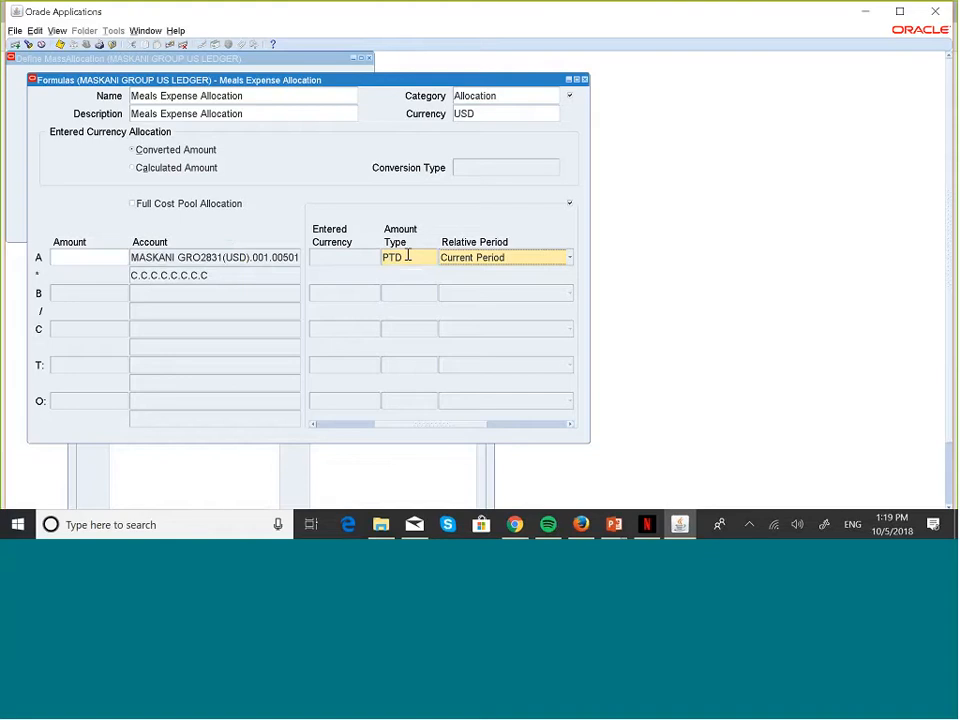
{"action": "left_click", "coordinate": [570, 258]}
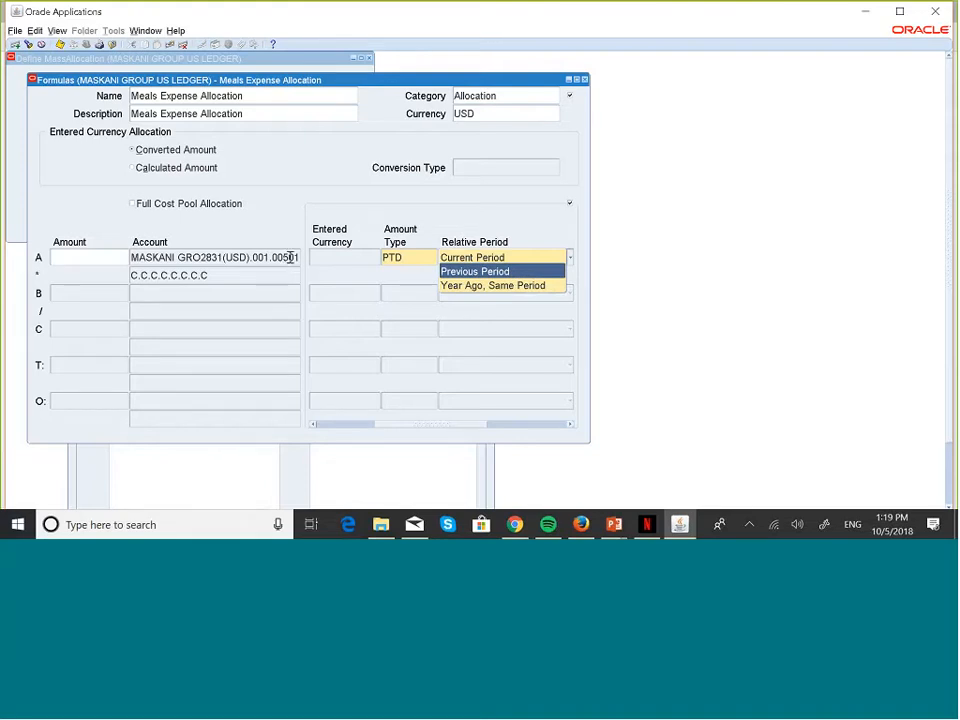
{"action": "left_click", "coordinate": [499, 262]}
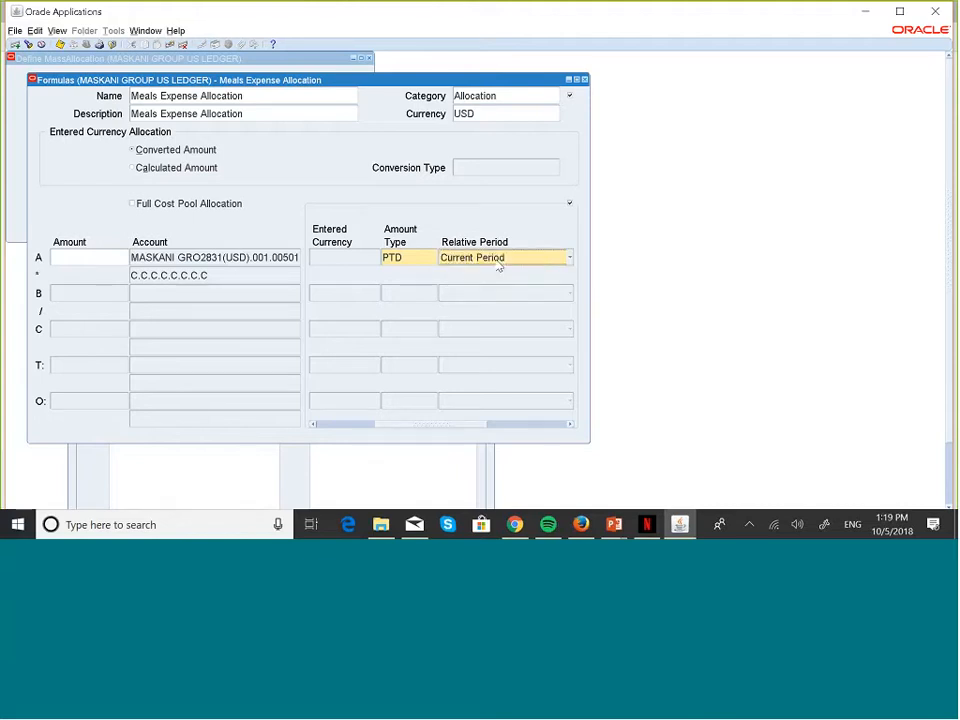
Step: Keep Actual as line A's balance type, then return to row B's Amount field
{"action": "left_click", "coordinate": [572, 425]}
{"action": "left_click", "coordinate": [572, 425]}
{"action": "left_click", "coordinate": [572, 425]}
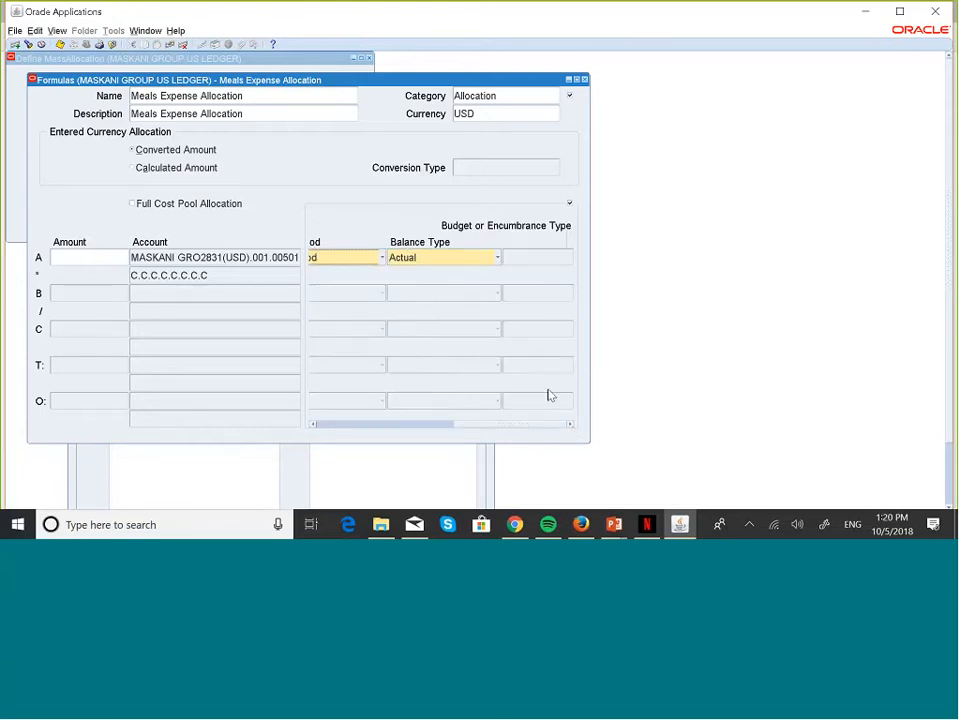
{"action": "left_click", "coordinate": [499, 259]}
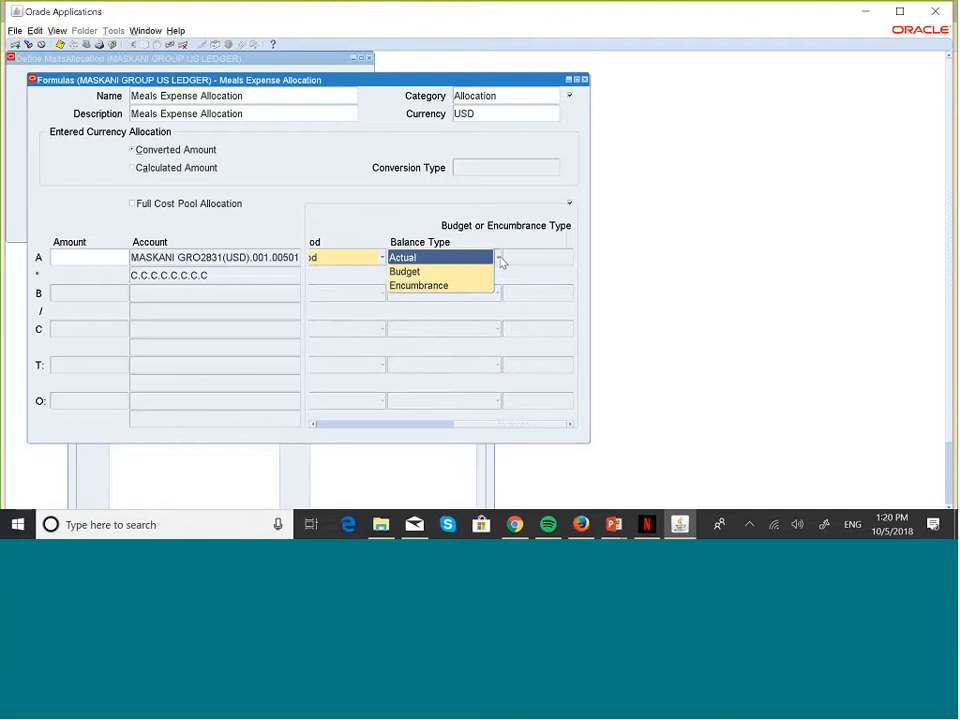
{"action": "left_click", "coordinate": [437, 256]}
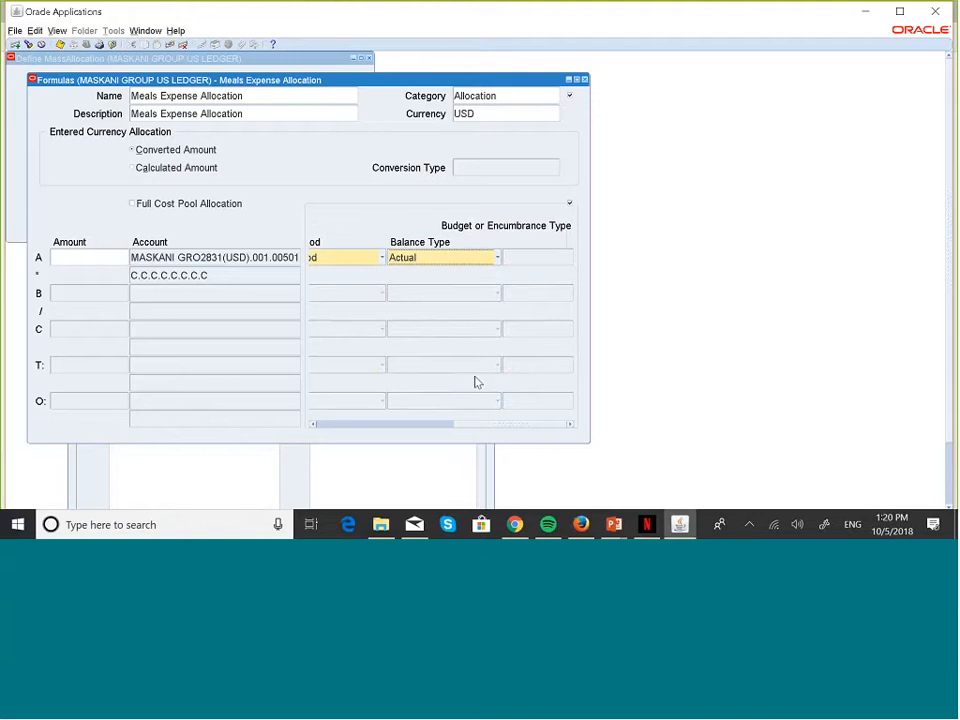
{"action": "left_click", "coordinate": [313, 425]}
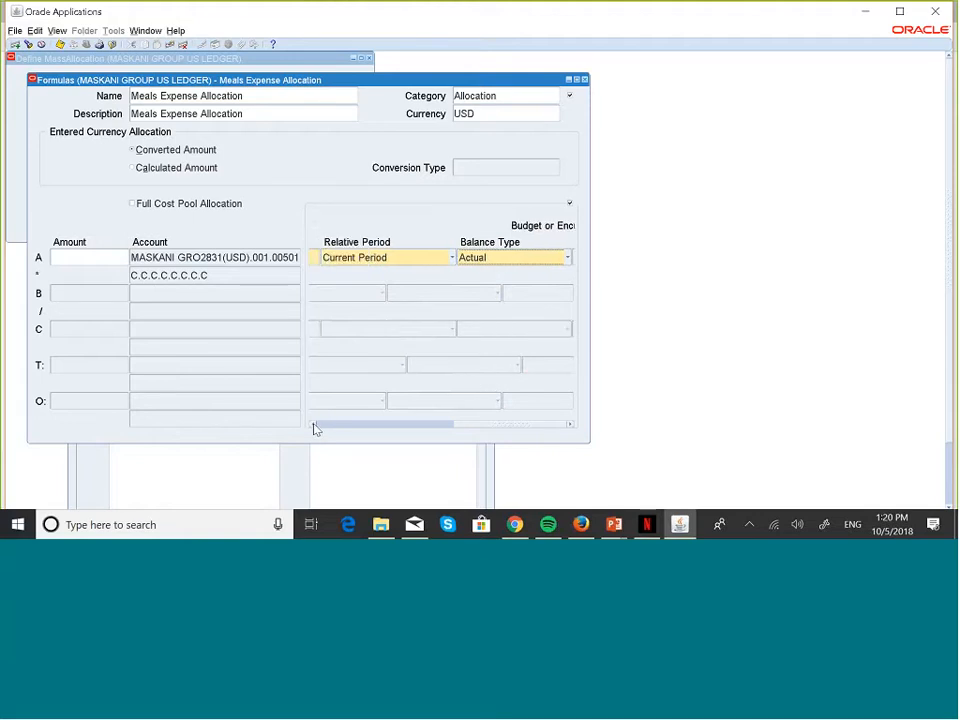
{"action": "left_click", "coordinate": [313, 425]}
{"action": "left_click", "coordinate": [313, 425]}
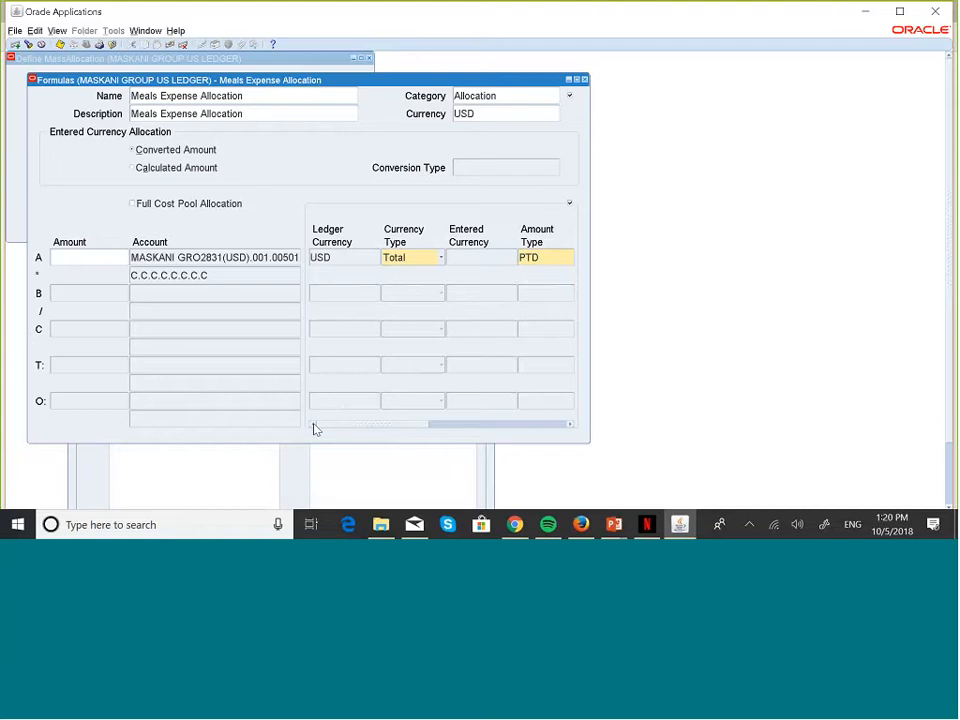
{"action": "left_click", "coordinate": [199, 291]}
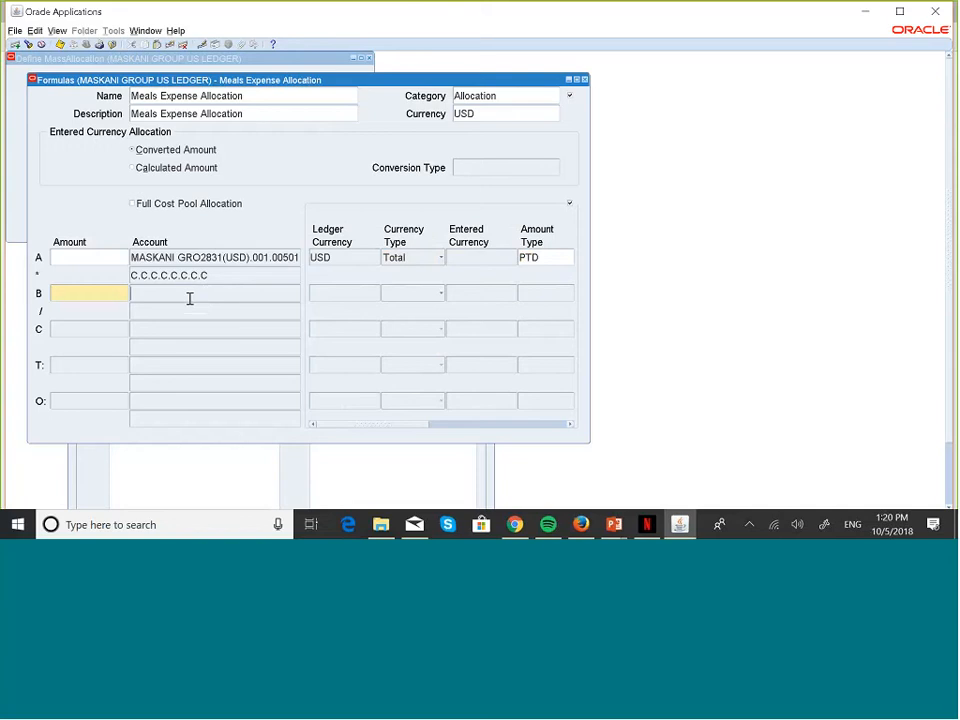
Step: Open the Line B account flexfield dialog and bring up Task View
{"action": "left_click", "coordinate": [188, 297]}
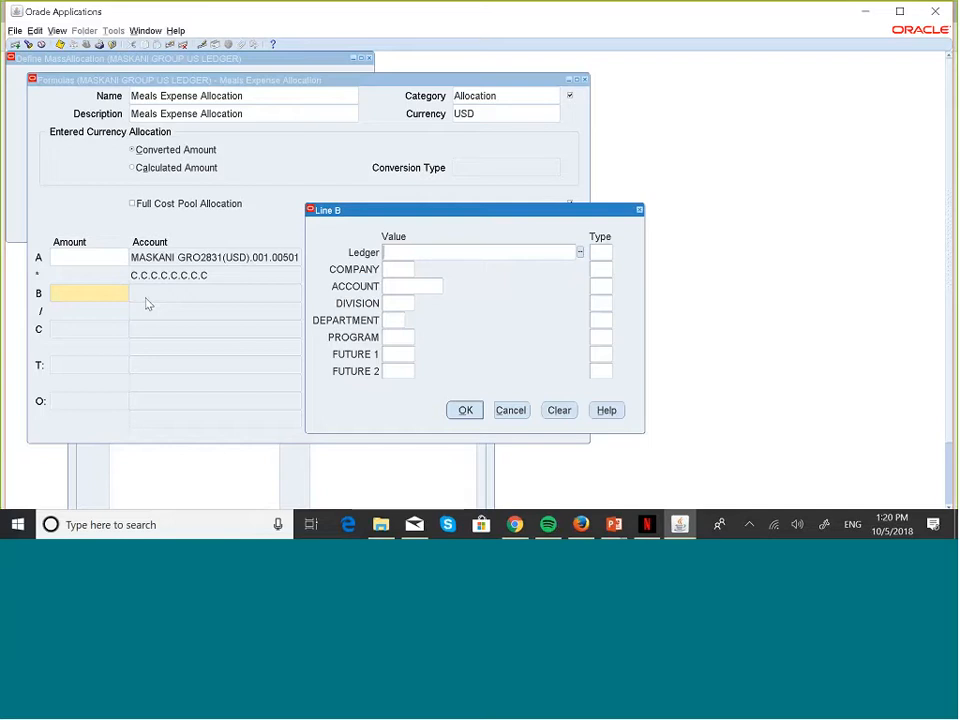
{"action": "key", "text": "alt+Tab"}
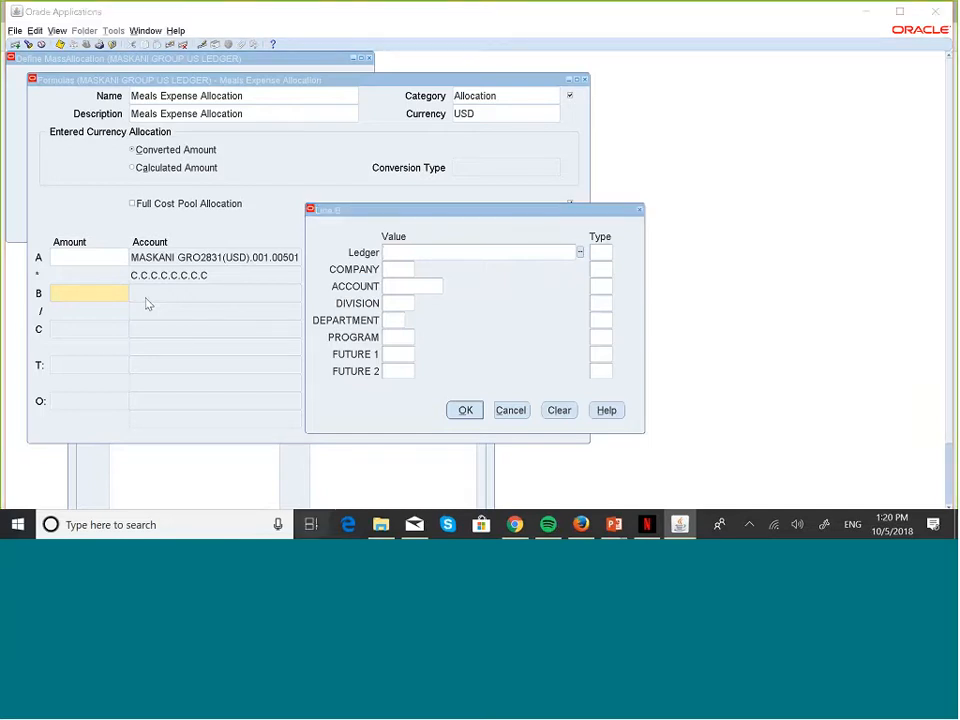
{"action": "key", "text": "super+Tab"}
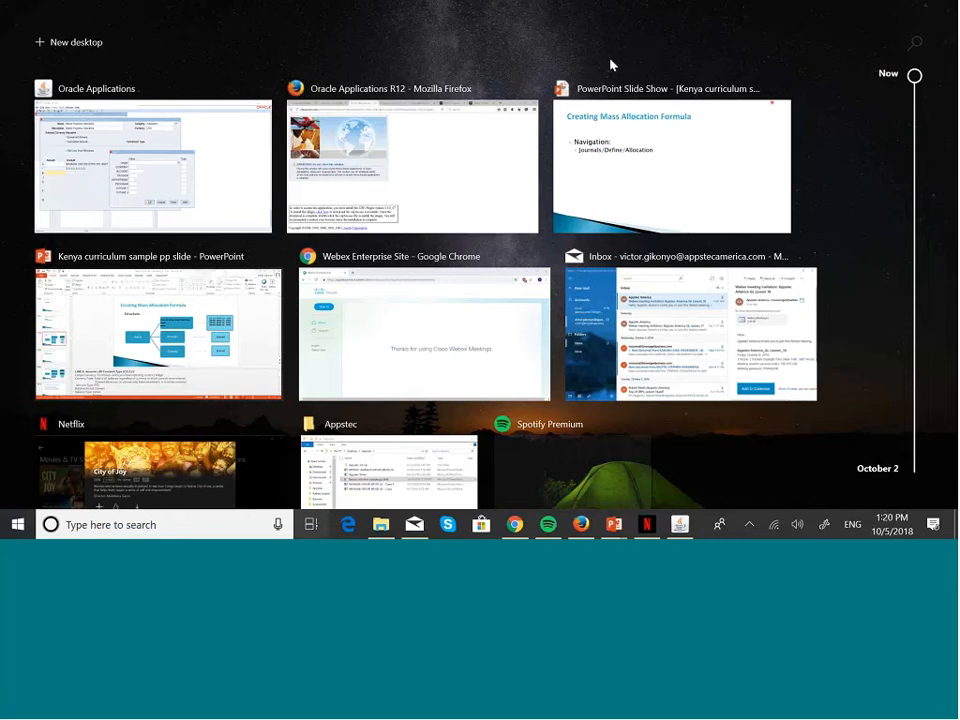
Step: Show the Structure slide in the PowerPoint slide show, then return to Task View
{"action": "left_click", "coordinate": [647, 208]}
{"action": "key", "text": "Left"}
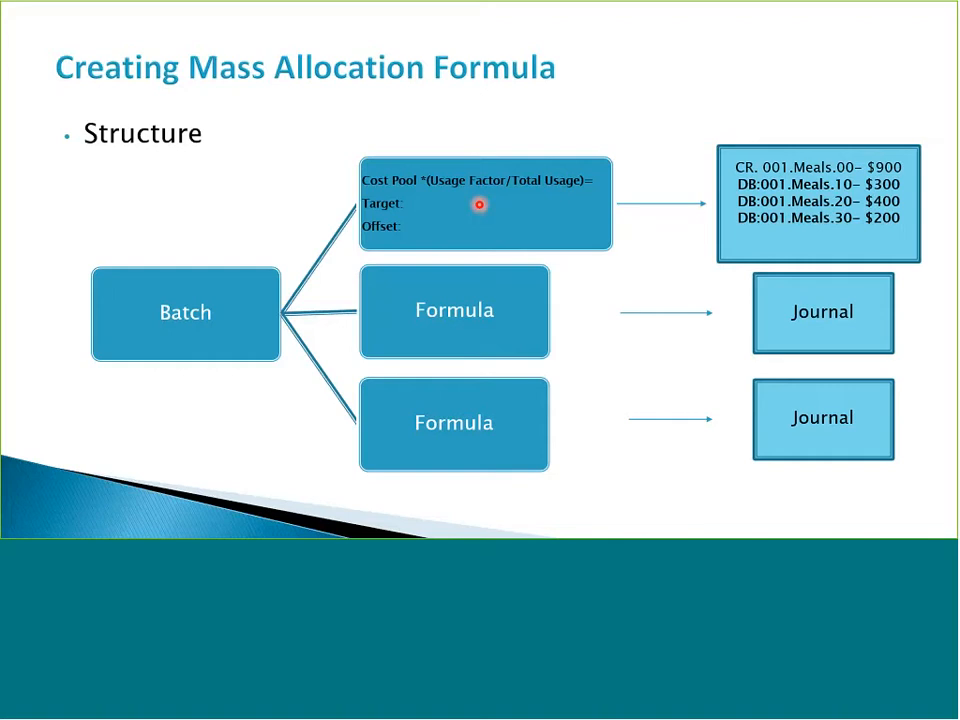
{"action": "key", "text": "super+Tab"}
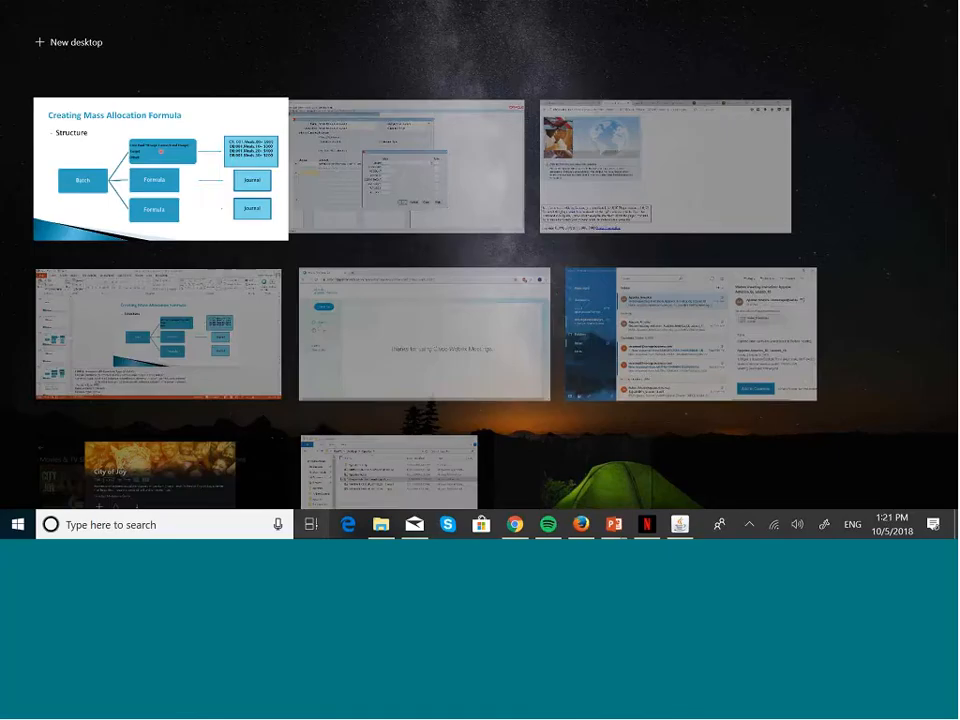
Step: Give line B the MASKANI GRO2831(USD) ledger and company 001, both Constant
{"action": "left_click", "coordinate": [421, 171]}
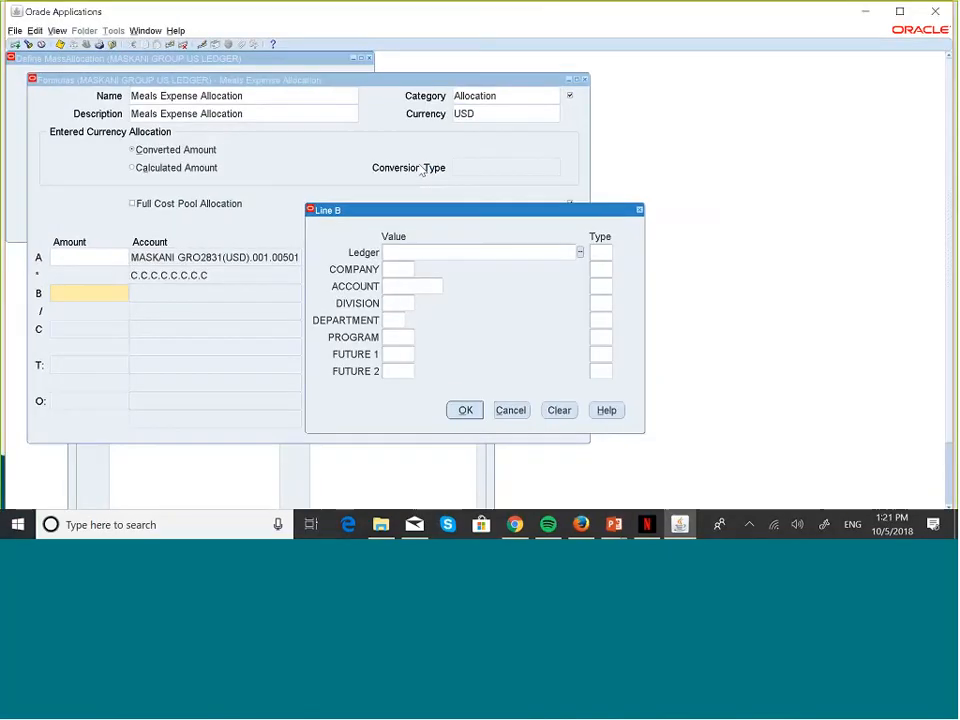
{"action": "left_click", "coordinate": [579, 252]}
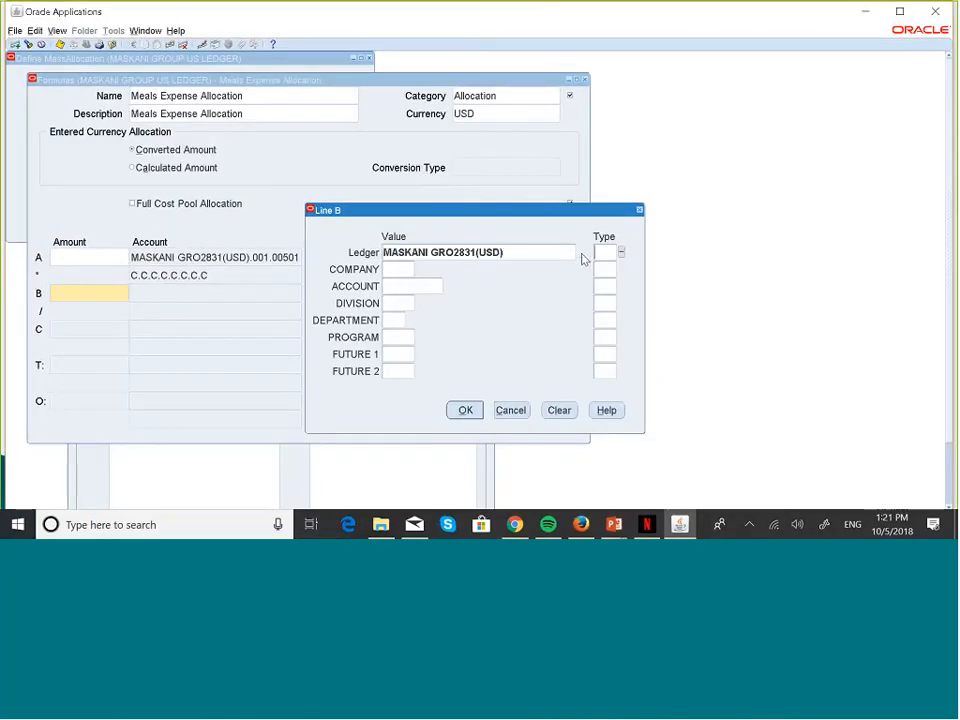
{"action": "left_click", "coordinate": [600, 254]}
{"action": "type", "text": "c"}
{"action": "key", "text": "Tab"}
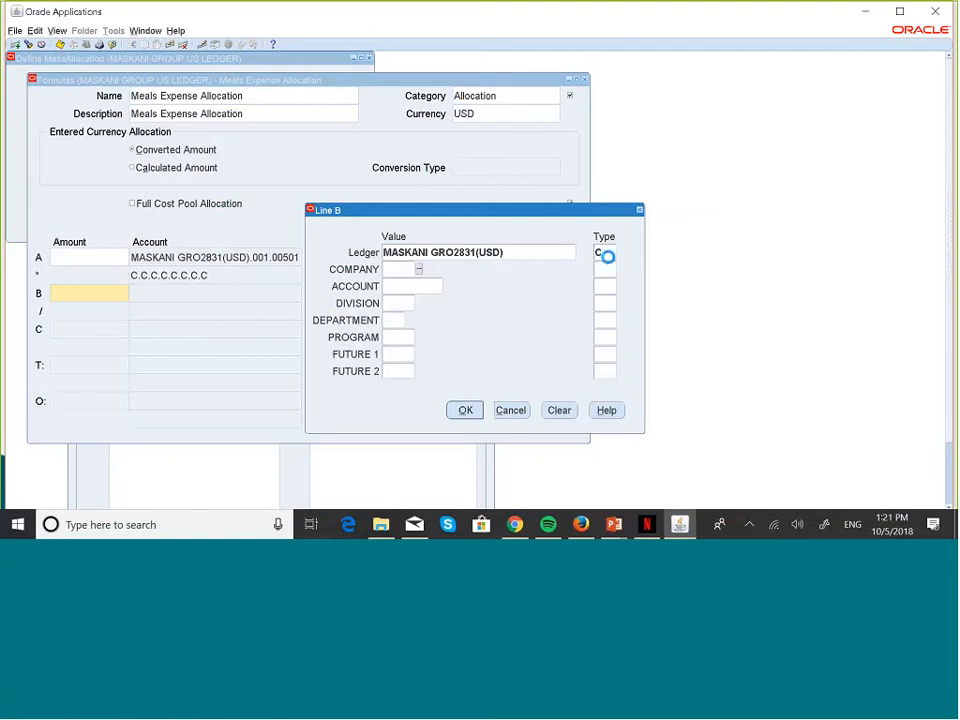
{"action": "left_click", "coordinate": [419, 270]}
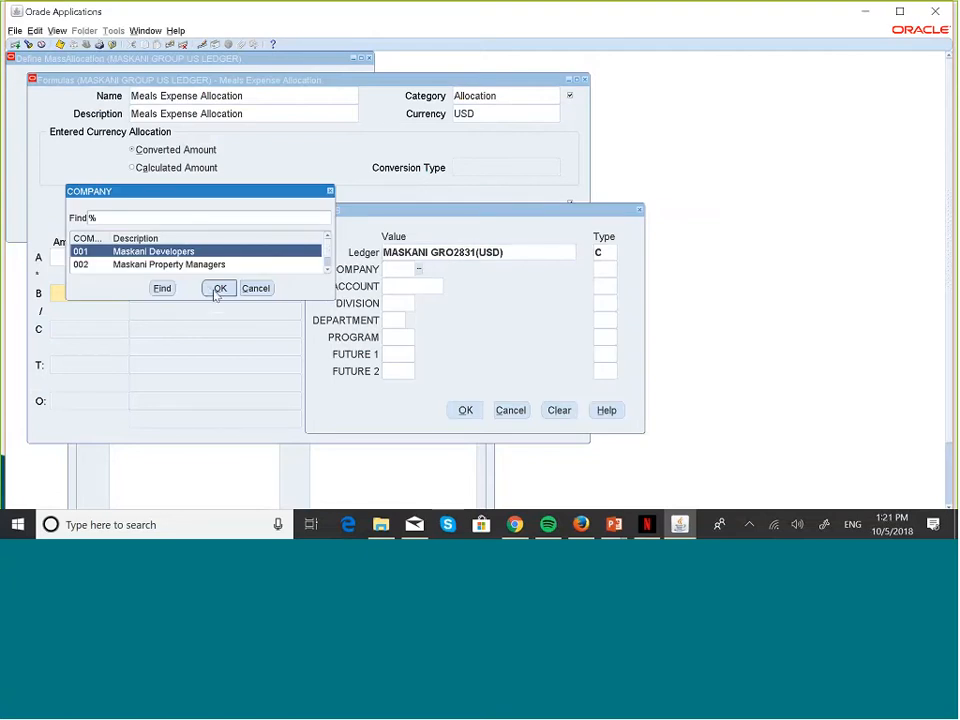
{"action": "left_click", "coordinate": [216, 289]}
{"action": "left_click", "coordinate": [606, 266]}
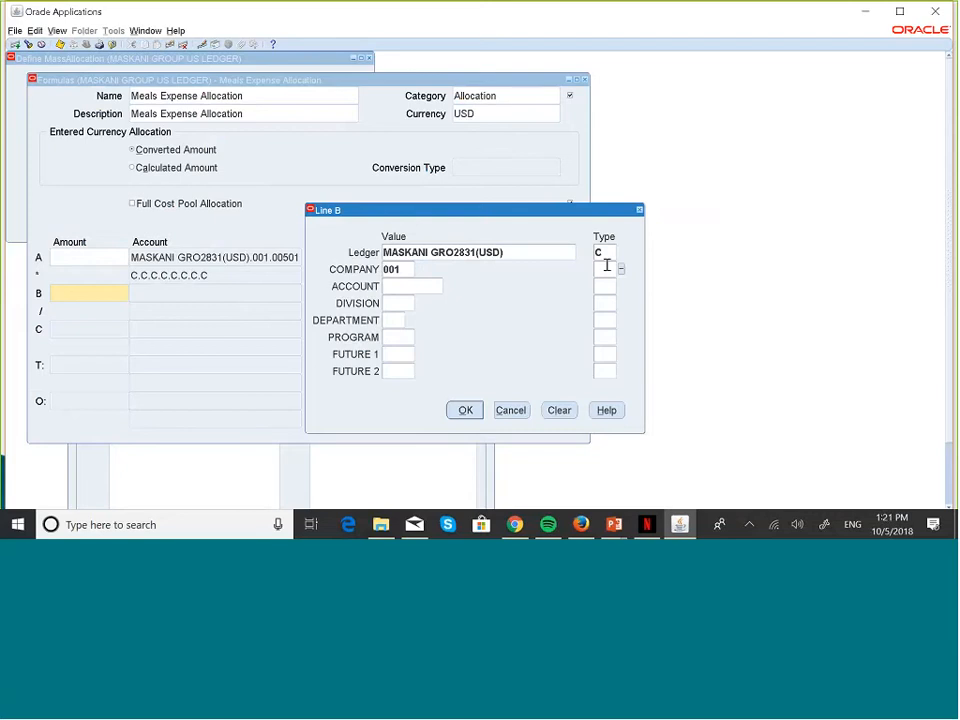
{"action": "type", "text": "C"}
{"action": "key", "text": "Tab"}
Step: Set line B's account to 008000 Headcount (Constant) and division to 000
{"action": "left_click", "coordinate": [448, 288]}
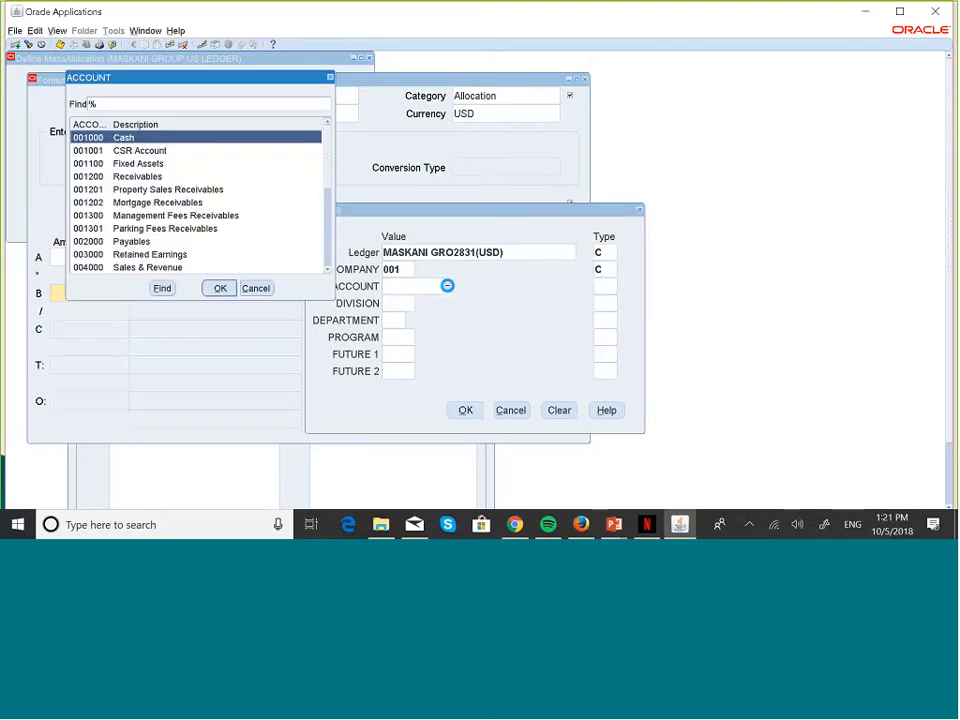
{"action": "left_click", "coordinate": [327, 271]}
{"action": "left_click", "coordinate": [327, 271]}
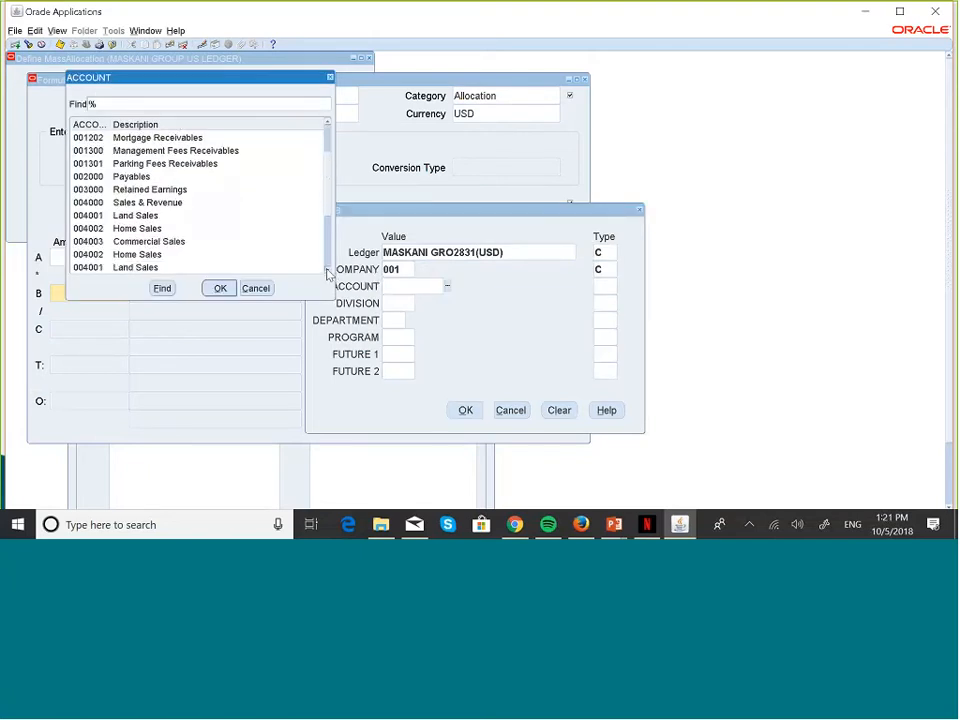
{"action": "left_click", "coordinate": [327, 271]}
{"action": "left_click", "coordinate": [327, 271]}
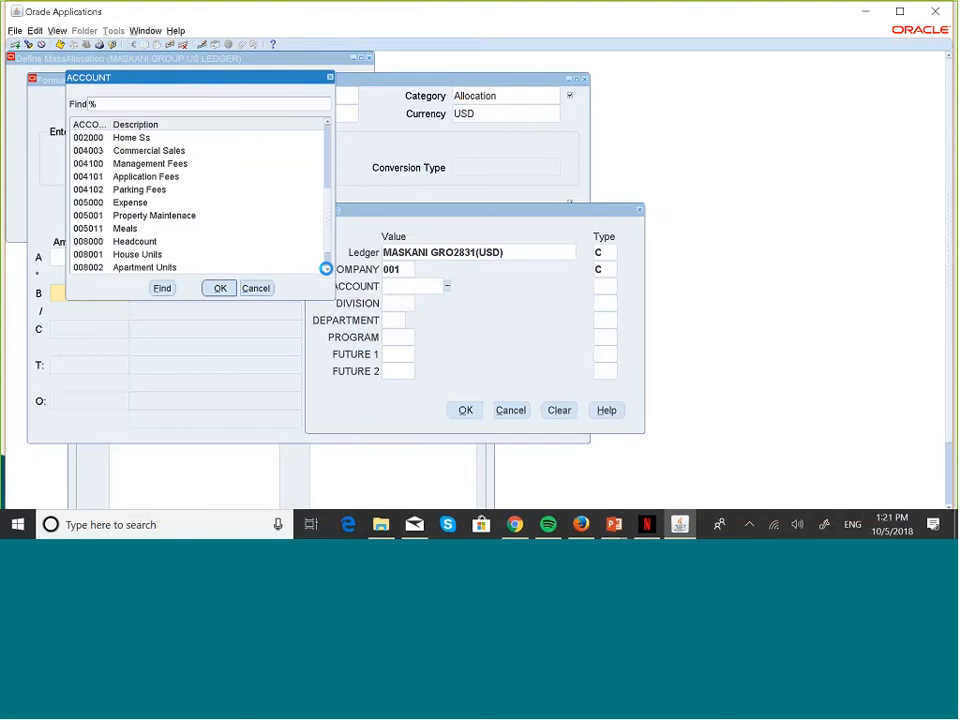
{"action": "left_click", "coordinate": [137, 243]}
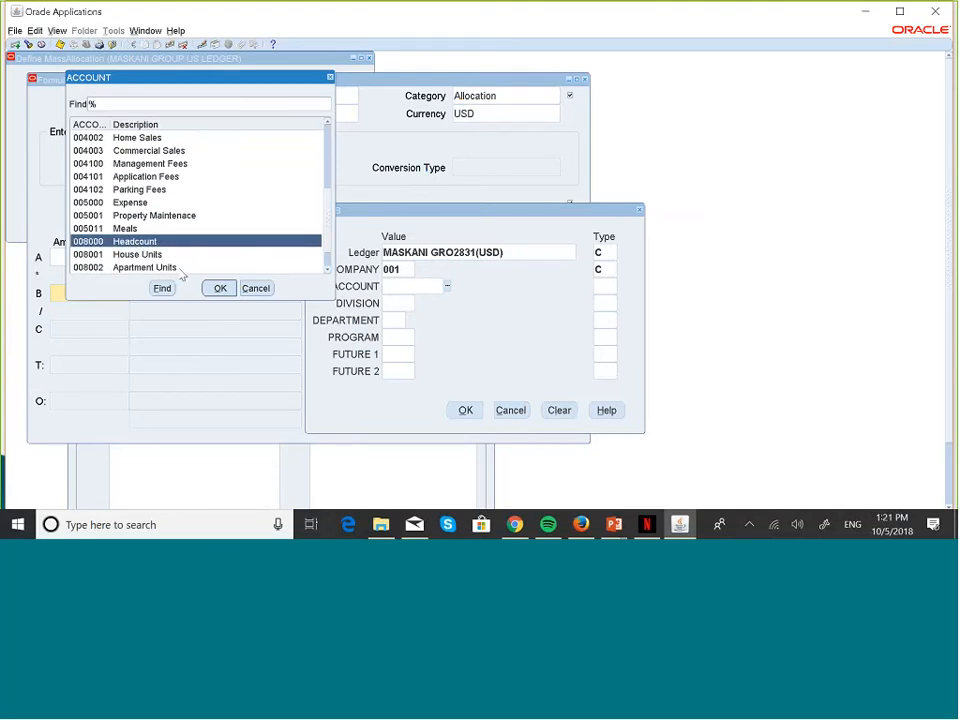
{"action": "left_click", "coordinate": [214, 288]}
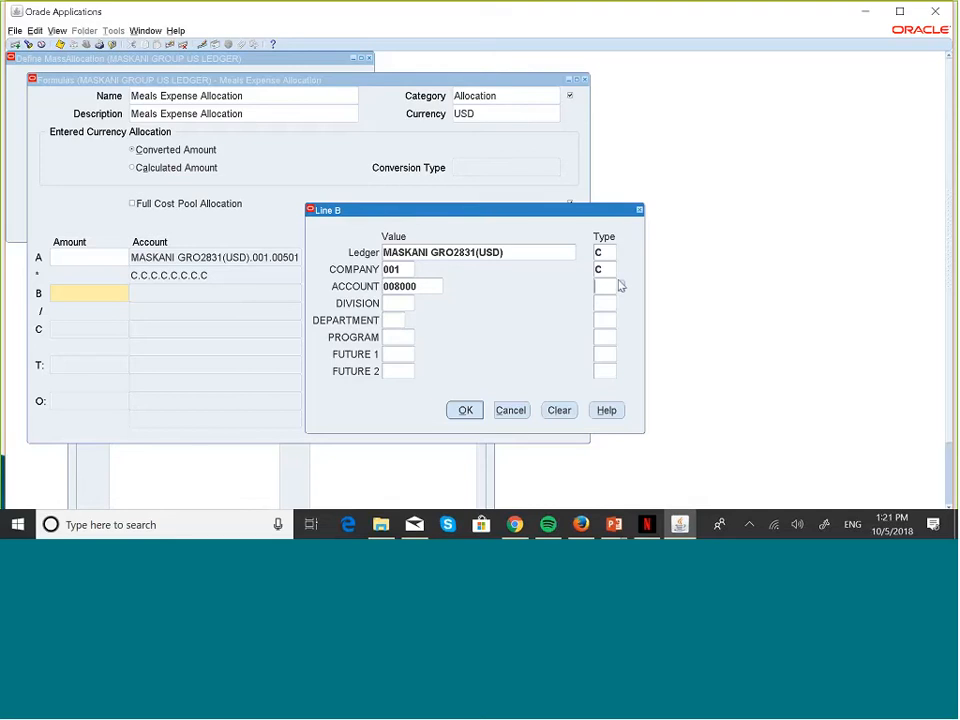
{"action": "left_click", "coordinate": [603, 286]}
{"action": "type", "text": "c"}
{"action": "key", "text": "Tab"}
{"action": "type", "text": "000"}
{"action": "key", "text": "Tab"}
Step: Choose AL Allocations from the DEPARTMENT list of values for line B
{"action": "left_click", "coordinate": [409, 321]}
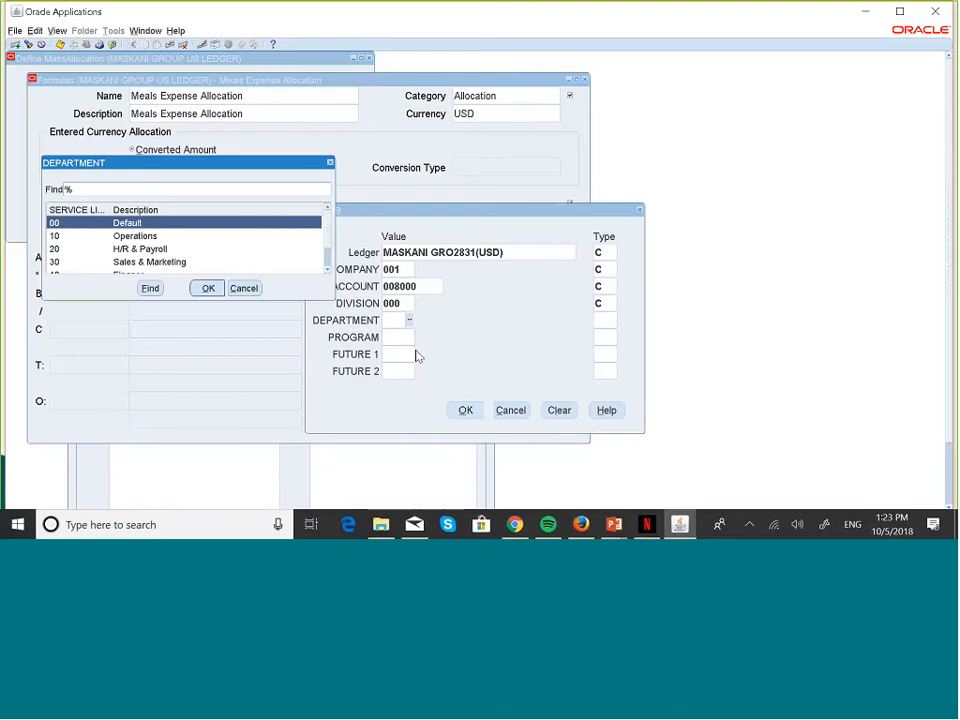
{"action": "scroll", "coordinate": [255, 268], "scroll_direction": "down", "scroll_amount": 2}
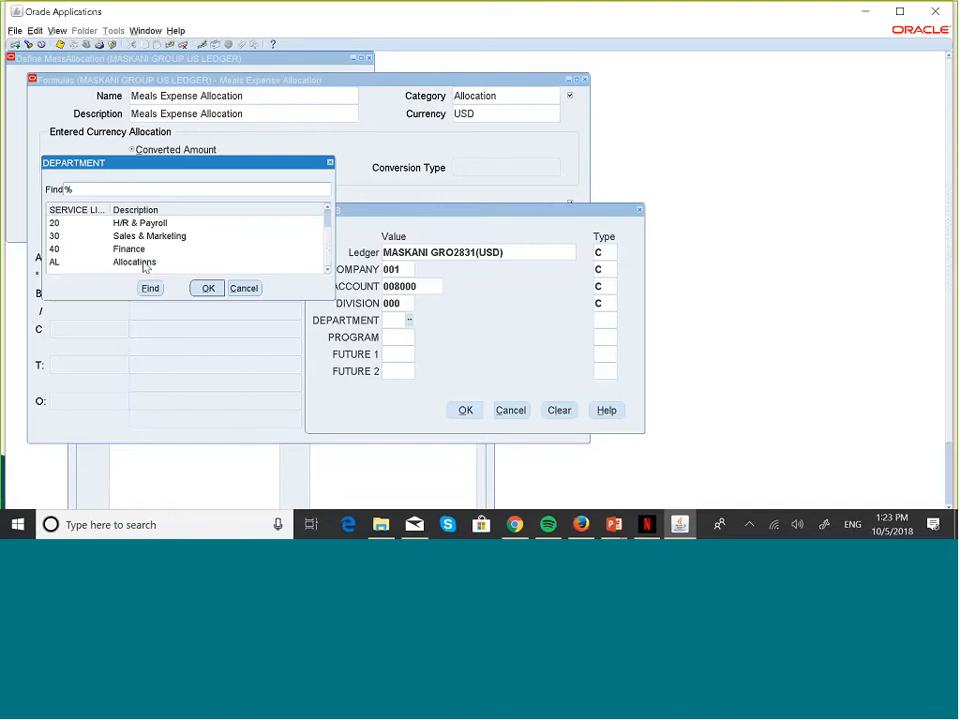
{"action": "left_click", "coordinate": [327, 208]}
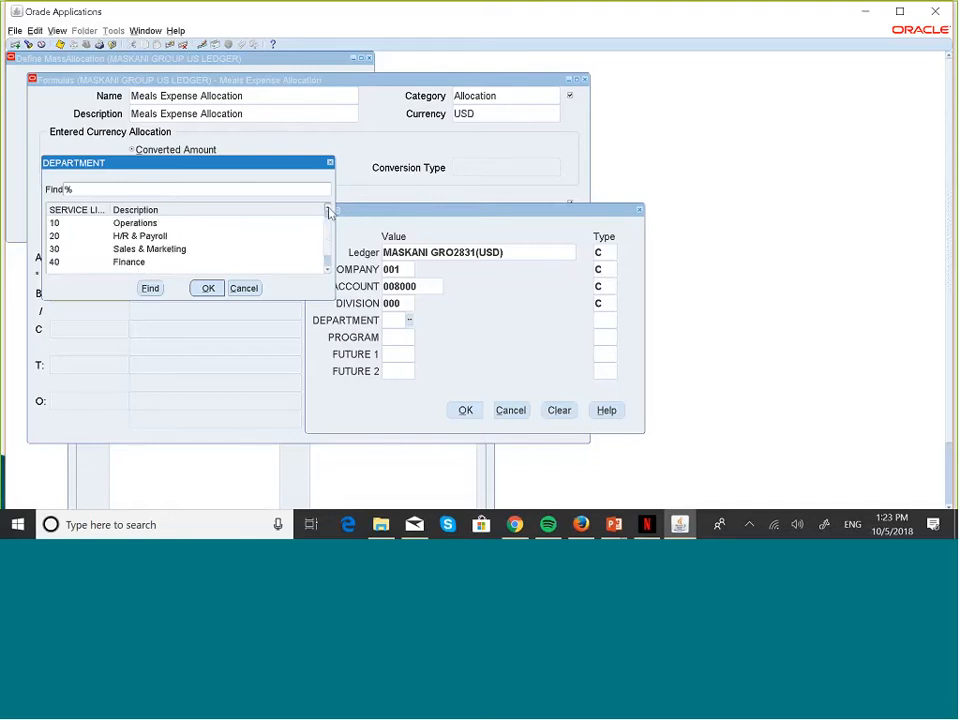
{"action": "left_click", "coordinate": [327, 208]}
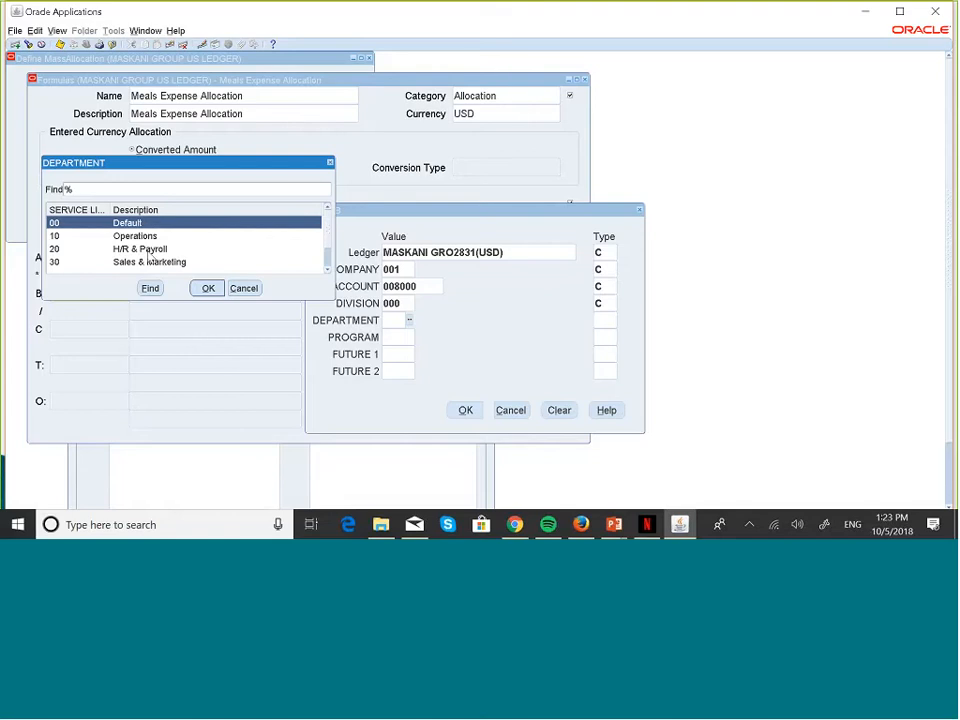
{"action": "left_click", "coordinate": [327, 268]}
{"action": "left_click", "coordinate": [328, 269]}
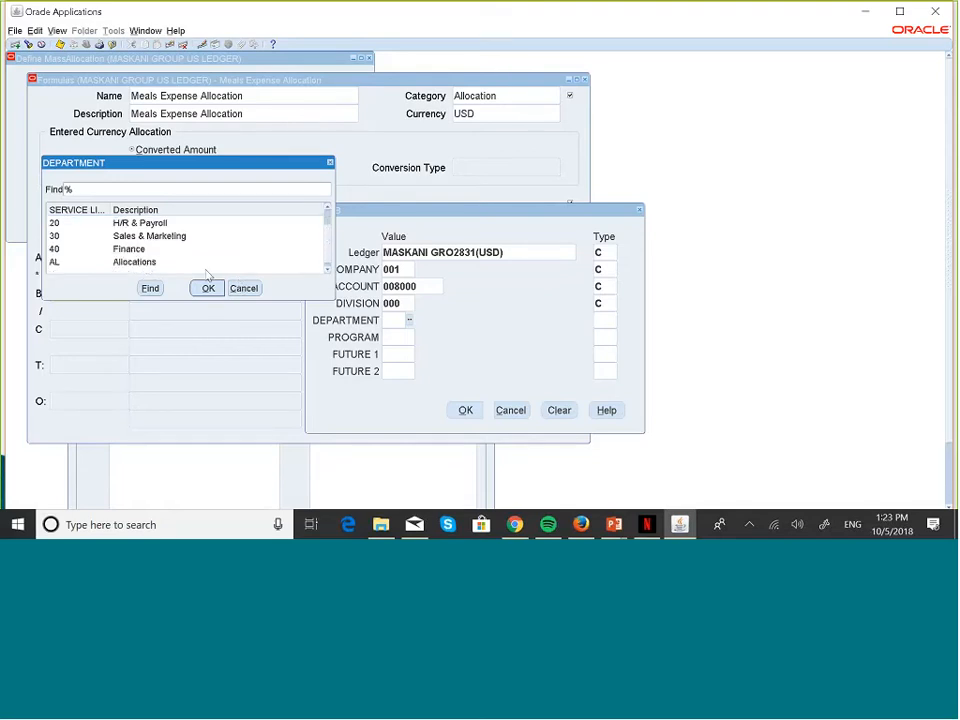
{"action": "left_click", "coordinate": [137, 264]}
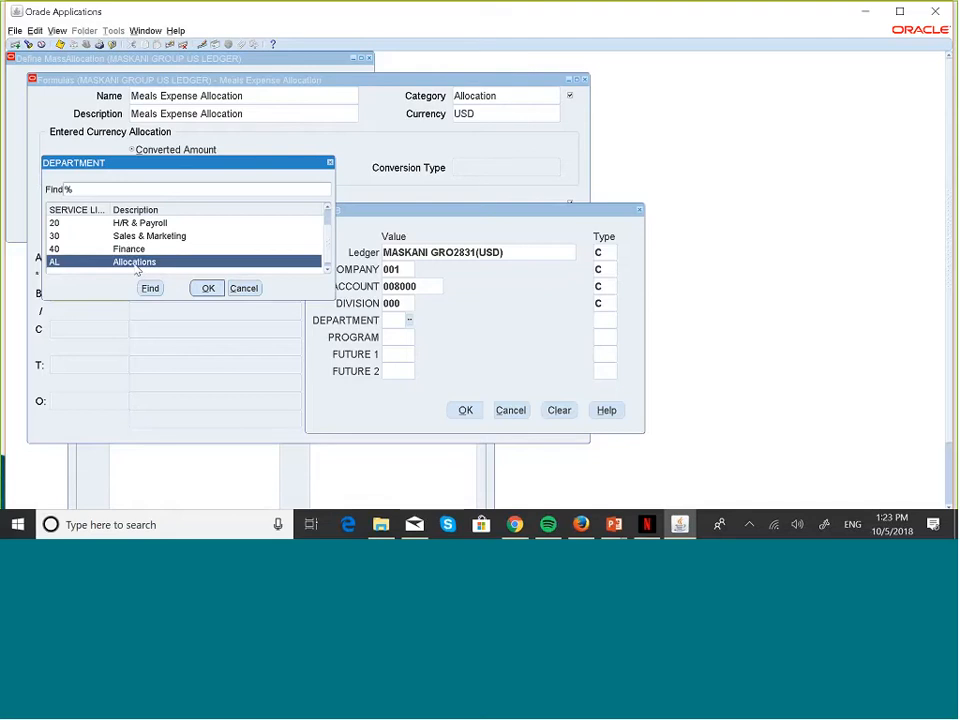
{"action": "left_click", "coordinate": [207, 289]}
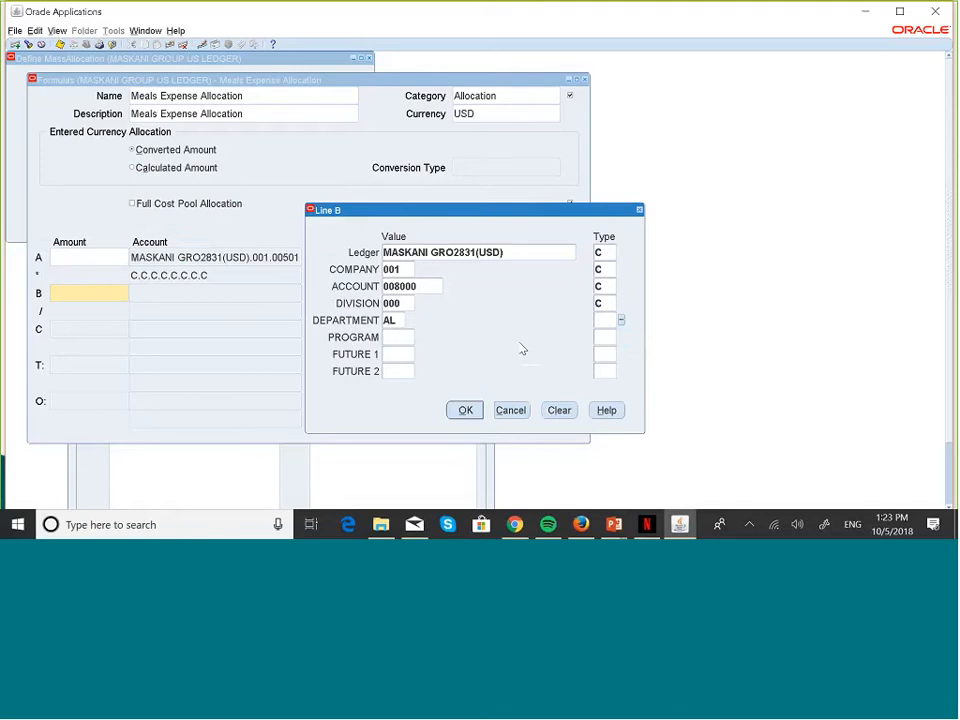
Step: Set line B's department segment type to Looping
{"action": "left_click", "coordinate": [621, 321]}
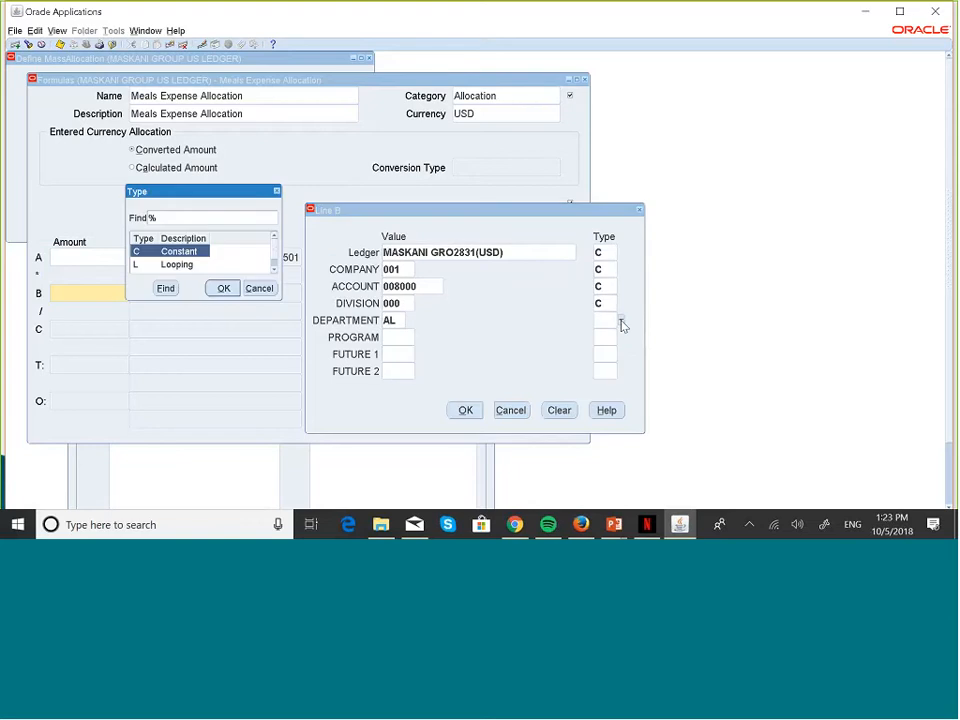
{"action": "left_click", "coordinate": [274, 269]}
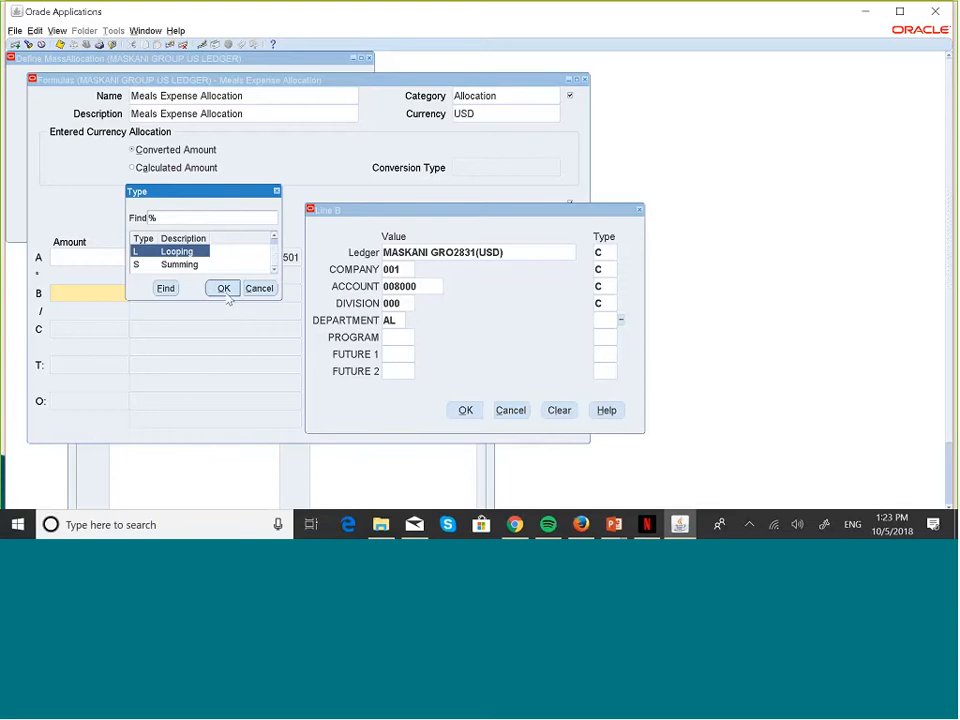
{"action": "left_click", "coordinate": [222, 292]}
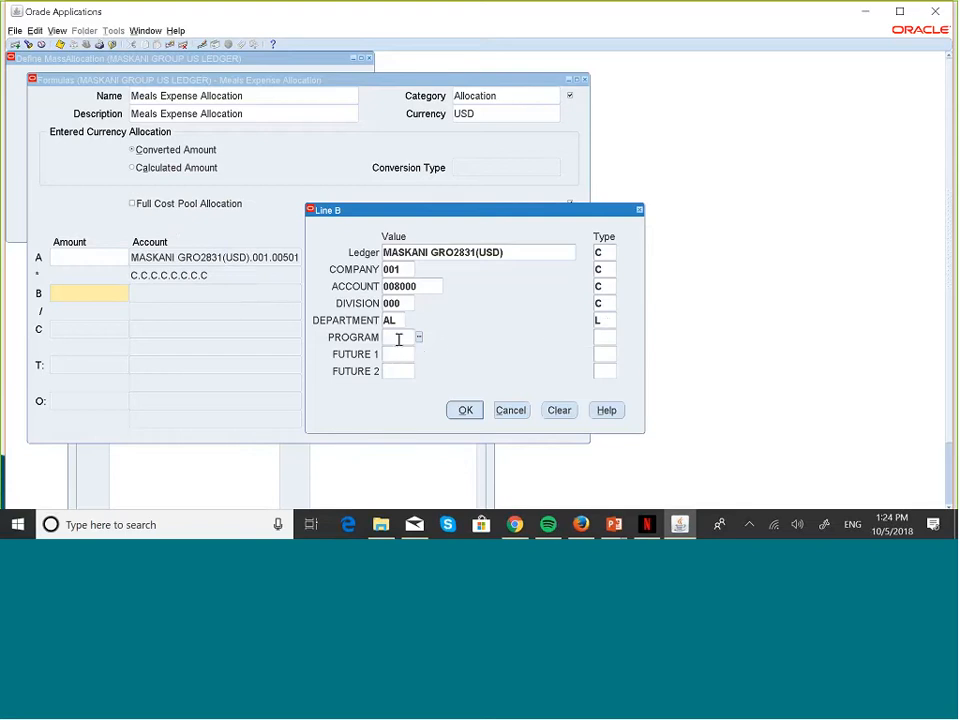
Step: Enter 000 for PROGRAM, FUTURE 1 and FUTURE 2
{"action": "type", "text": "000"}
{"action": "key", "text": "Tab"}
{"action": "left_click", "coordinate": [406, 354]}
{"action": "type", "text": "000"}
{"action": "key", "text": "Tab"}
{"action": "key", "text": "Tab"}
{"action": "type", "text": "000"}
Step: Mark PROGRAM, FUTURE 1 and FUTURE 2 as Constant (C)
{"action": "key", "text": "Tab"}
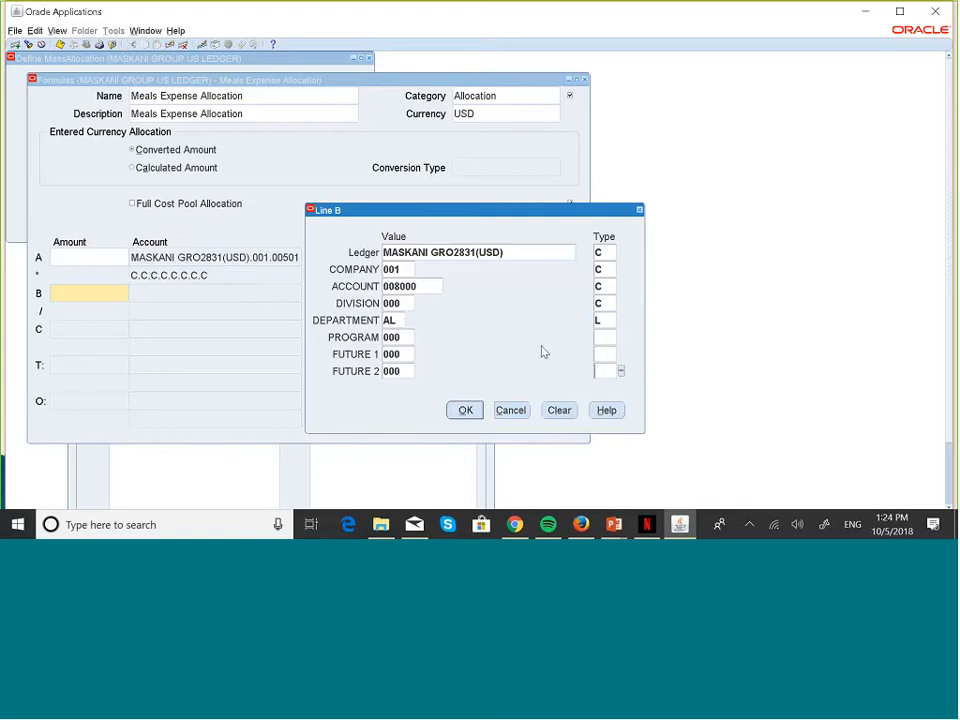
{"action": "left_click", "coordinate": [606, 336]}
{"action": "type", "text": "C"}
{"action": "key", "text": "Tab"}
{"action": "left_click", "coordinate": [604, 352]}
{"action": "type", "text": "C"}
{"action": "key", "text": "Tab"}
{"action": "left_click", "coordinate": [604, 372]}
{"action": "type", "text": "C"}
Step: Accept line B's account and set its currency type to Statistical
{"action": "left_click", "coordinate": [476, 410]}
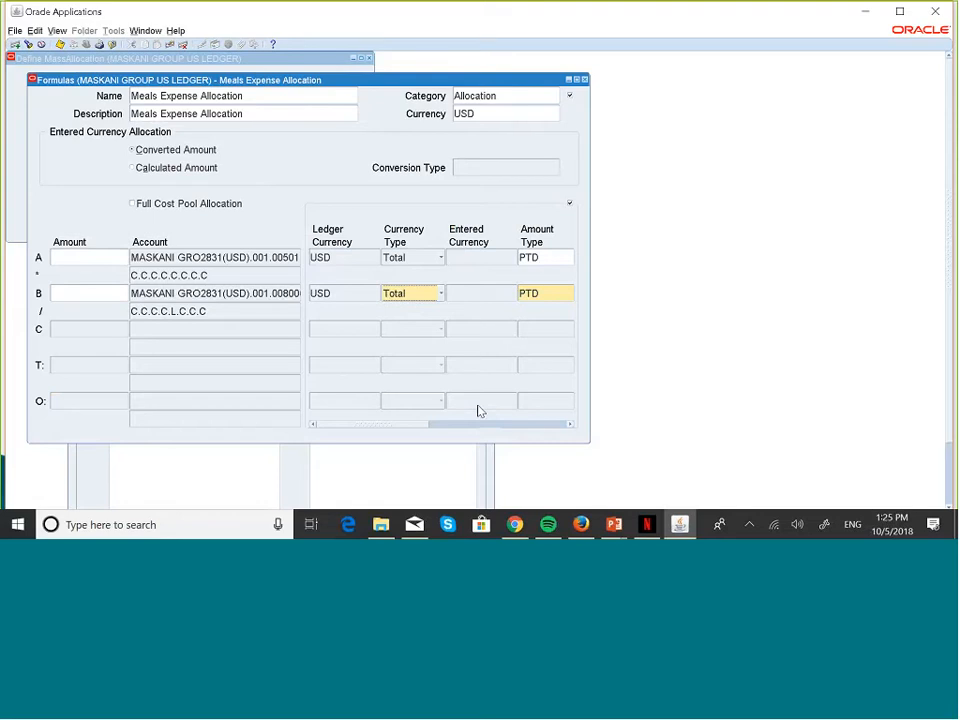
{"action": "left_click", "coordinate": [568, 424]}
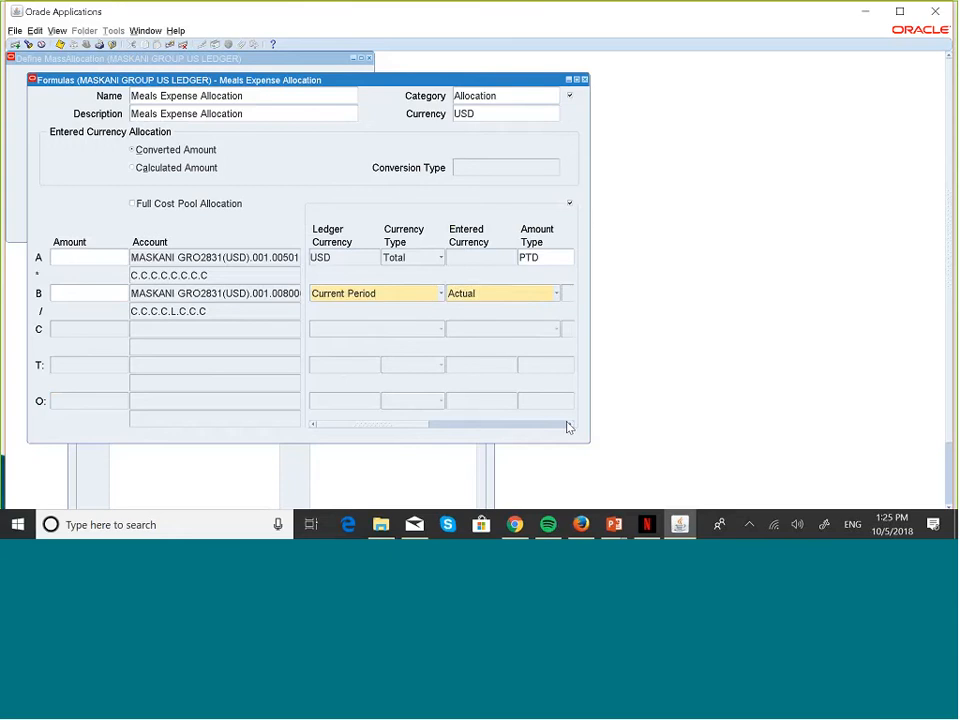
{"action": "left_click", "coordinate": [314, 424]}
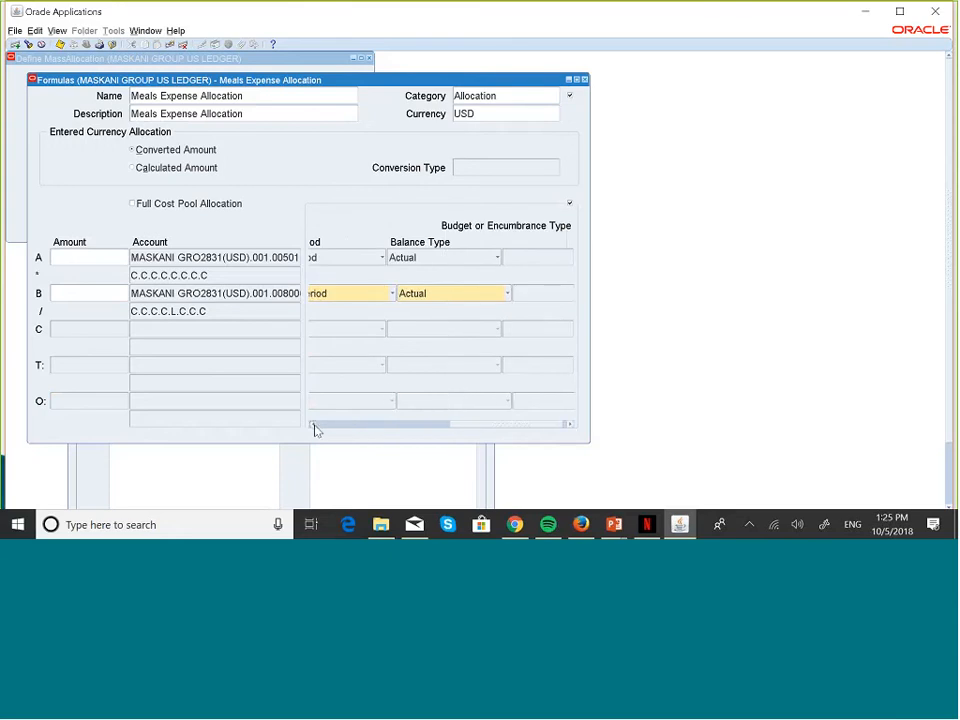
{"action": "left_click", "coordinate": [314, 424]}
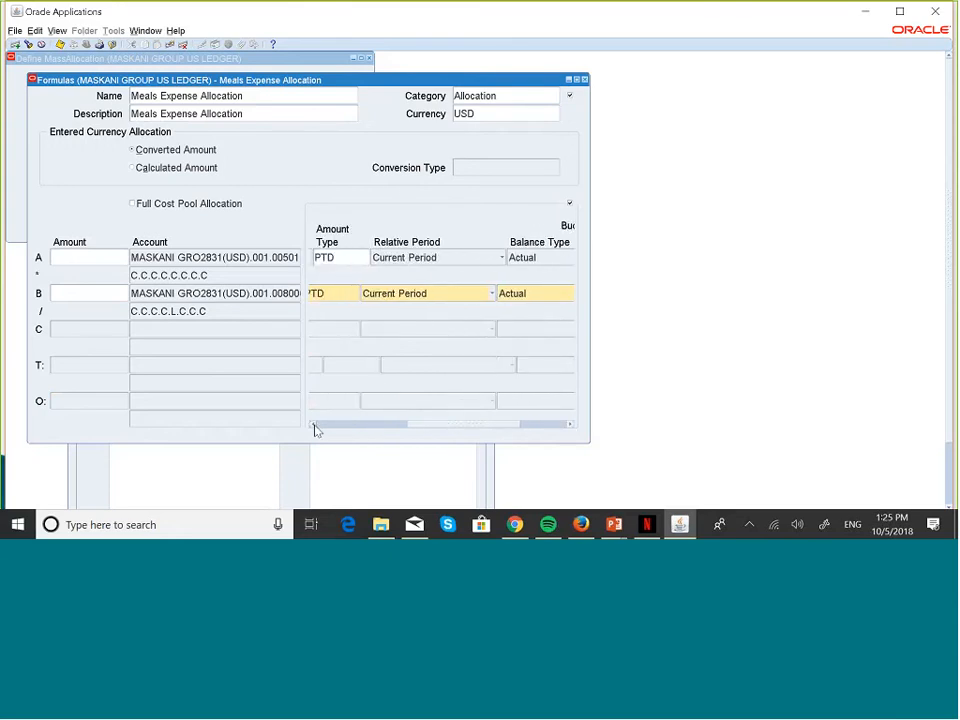
{"action": "left_click", "coordinate": [314, 424]}
{"action": "left_click", "coordinate": [314, 424]}
{"action": "left_click", "coordinate": [314, 424]}
{"action": "left_click", "coordinate": [314, 424]}
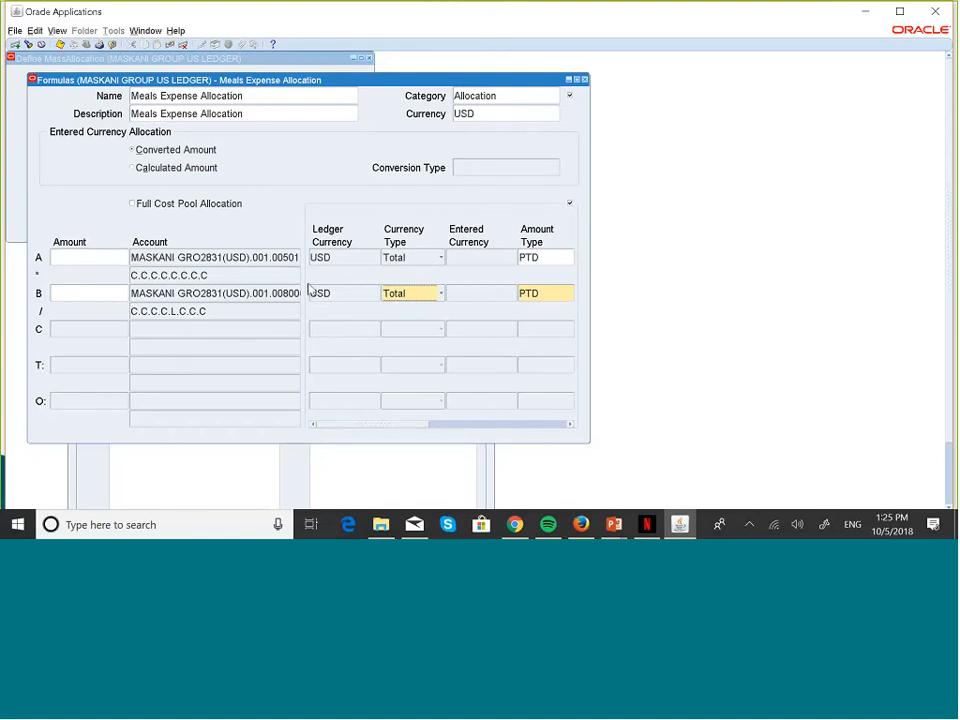
{"action": "left_click", "coordinate": [440, 296]}
{"action": "left_click", "coordinate": [424, 277]}
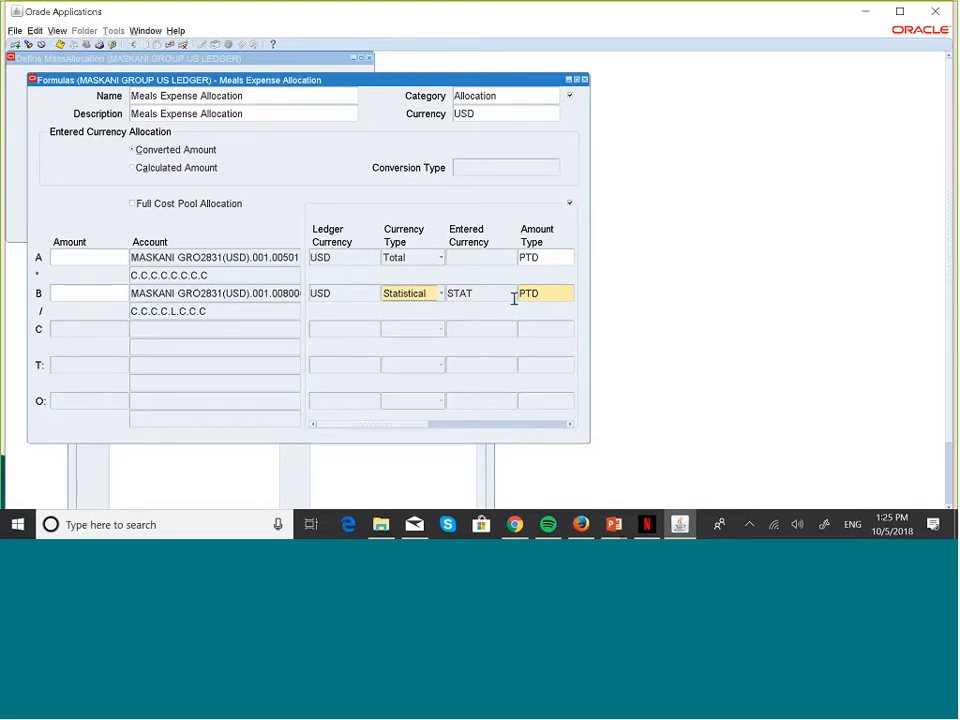
Step: Replace line B's amount type PTD with YTD
{"action": "left_click", "coordinate": [570, 424]}
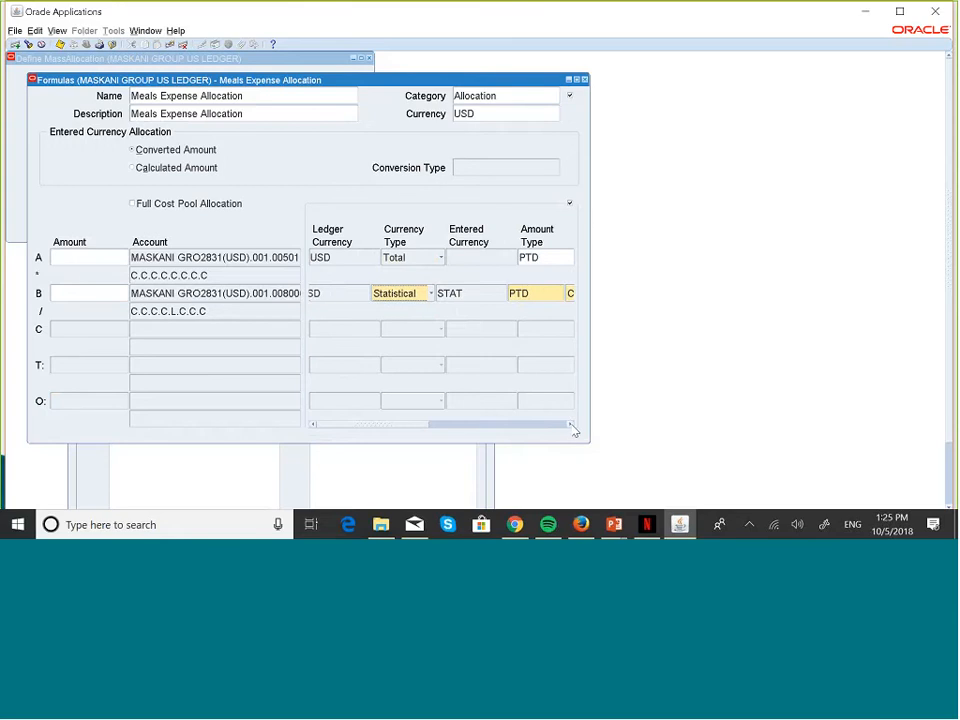
{"action": "left_click", "coordinate": [570, 424]}
{"action": "left_click", "coordinate": [570, 424]}
{"action": "left_click", "coordinate": [570, 424]}
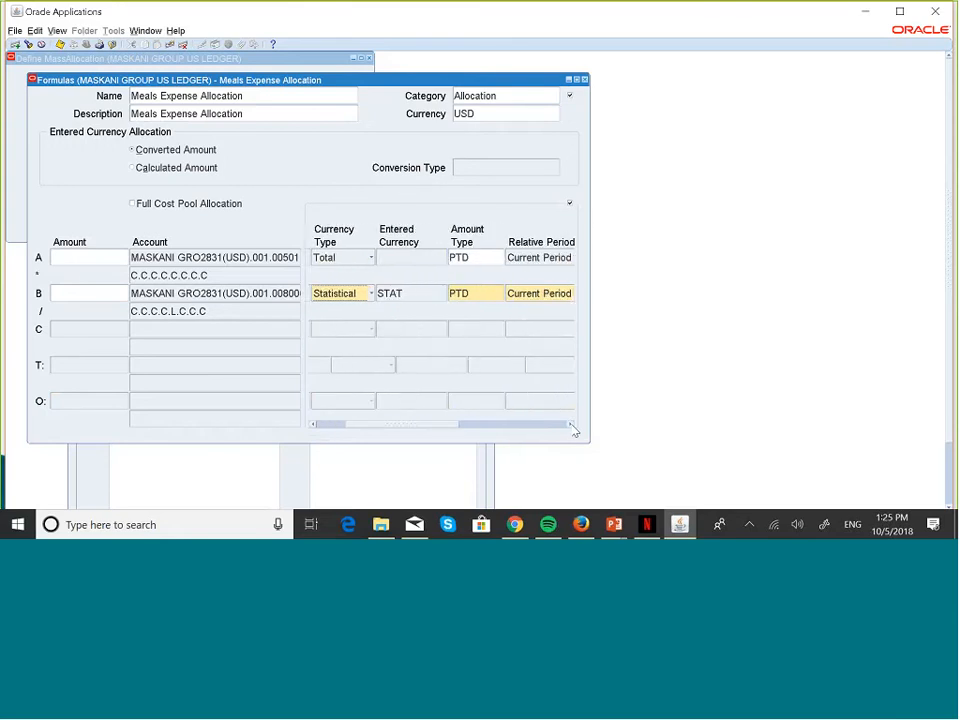
{"action": "left_click", "coordinate": [496, 293]}
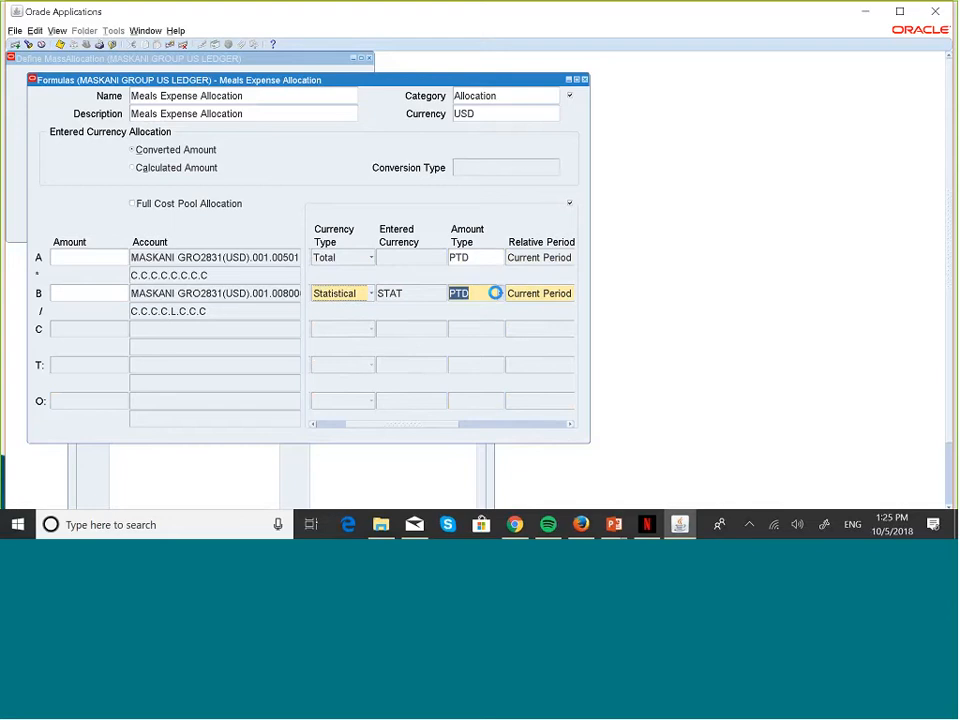
{"action": "key", "text": "Caps_Lock"}
{"action": "type", "text": "YTD"}
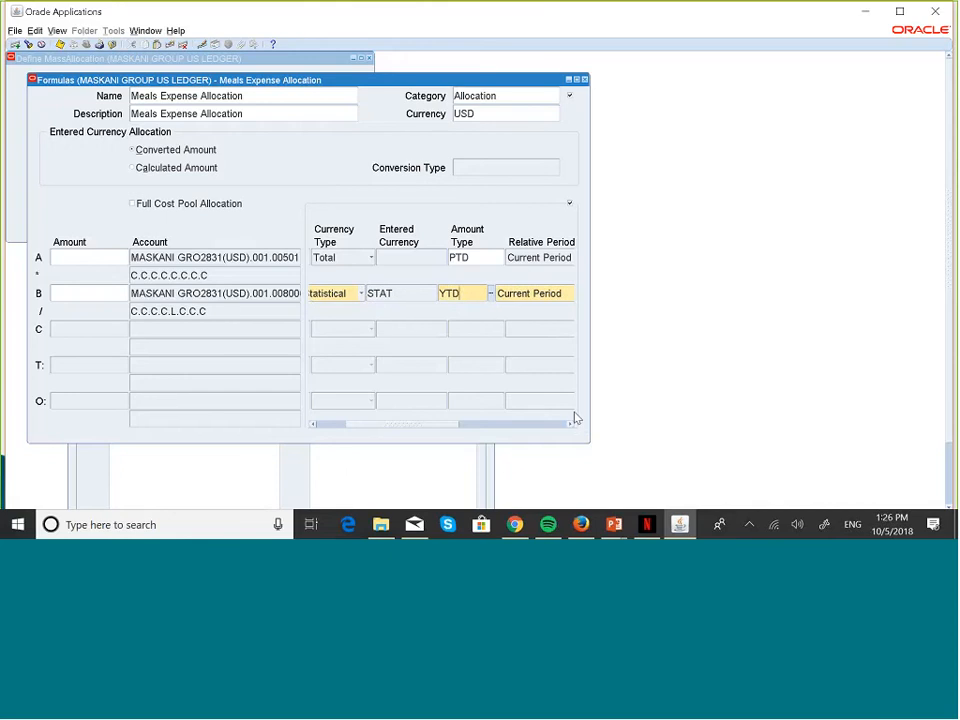
Step: Scroll back and open the account definition for line C
{"action": "left_click_drag", "start_coordinate": [571, 424], "coordinate": [573, 428]}
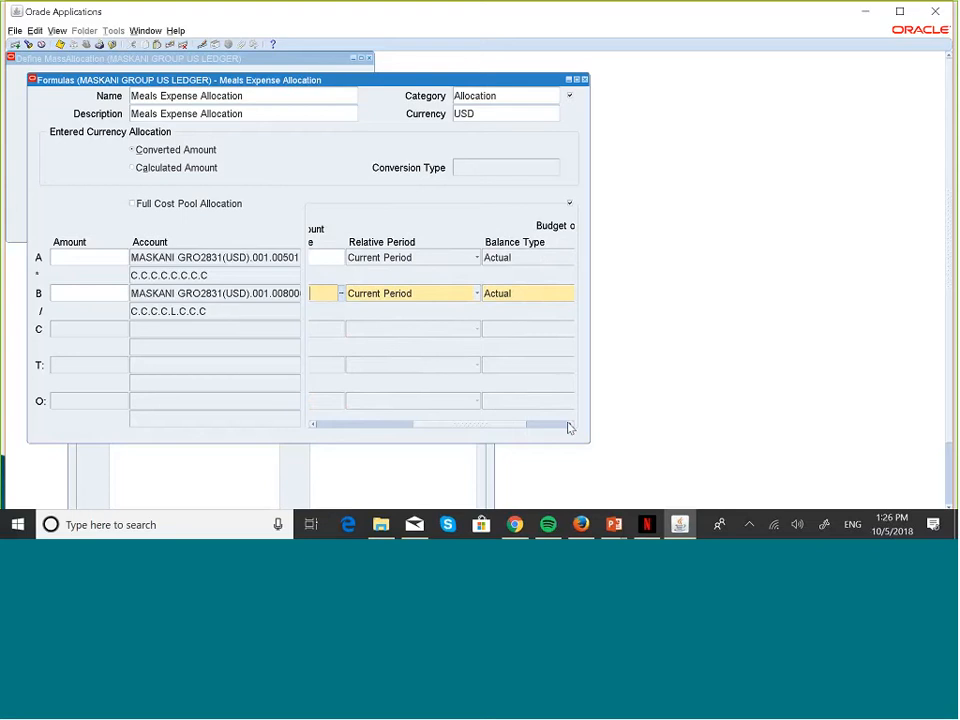
{"action": "left_click_drag", "start_coordinate": [313, 429], "coordinate": [311, 429]}
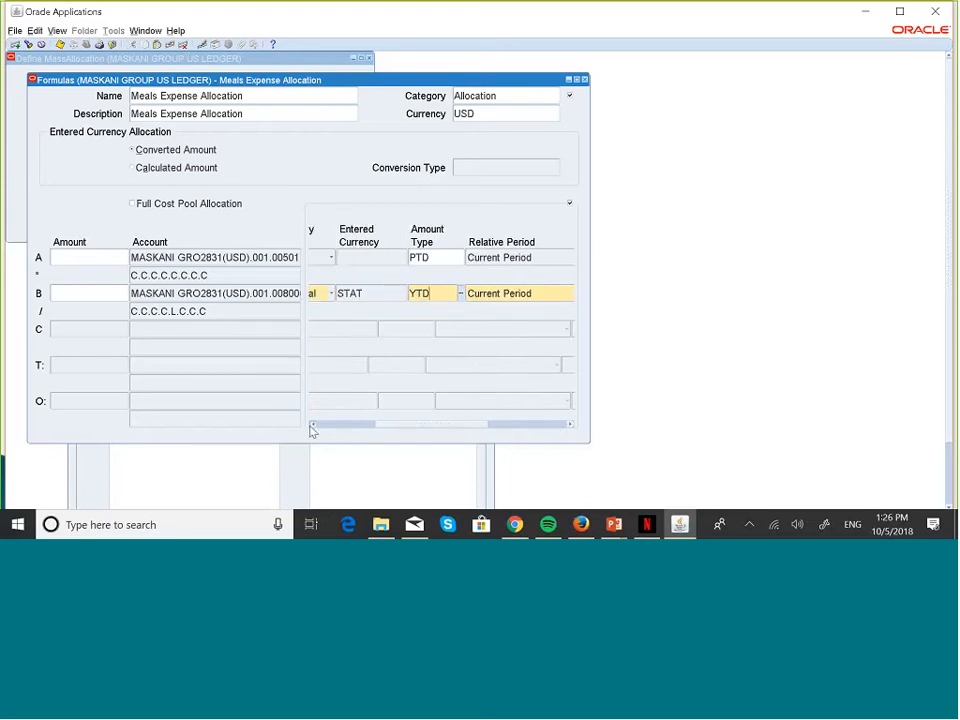
{"action": "left_click", "coordinate": [158, 330]}
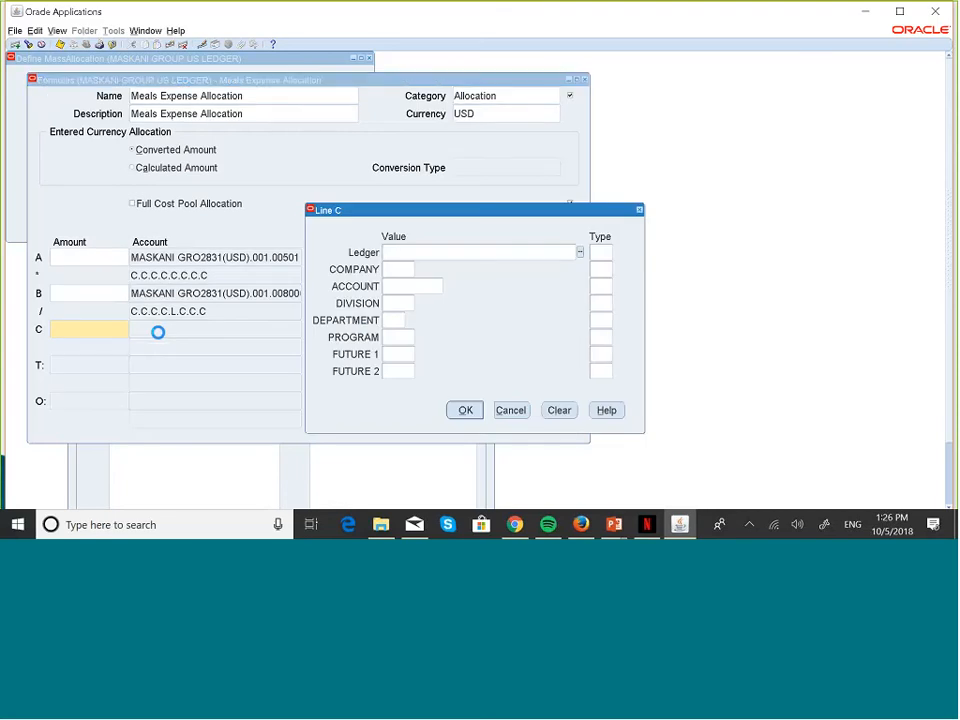
Step: Switch to the Creating Mass Allocation Formula slide, then reopen Task View
{"action": "key", "text": "super+Tab"}
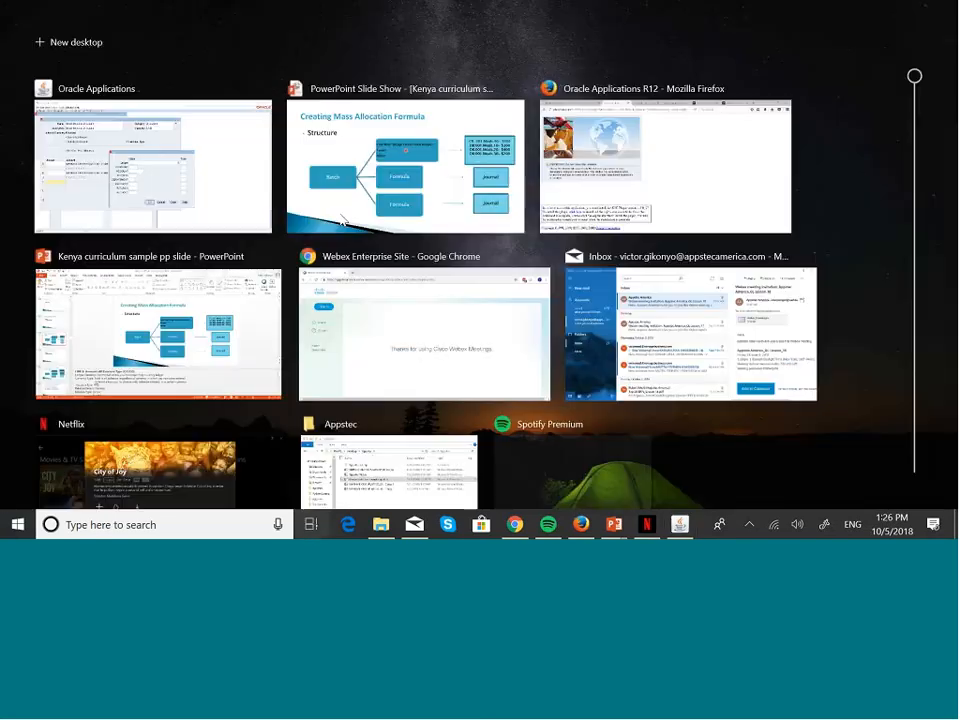
{"action": "left_click", "coordinate": [342, 220]}
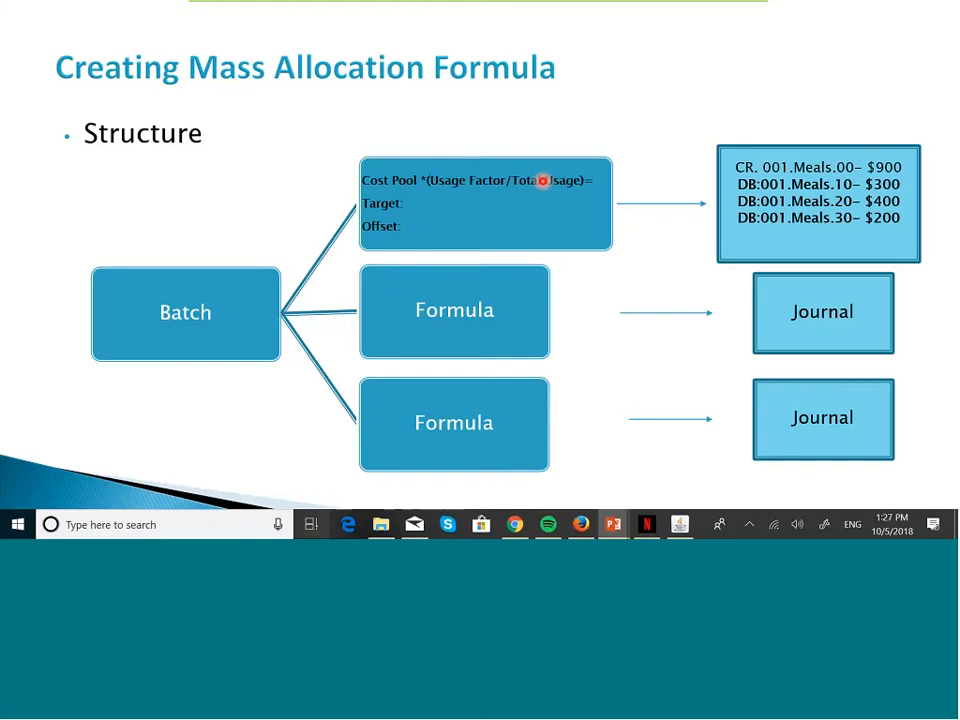
{"action": "key", "text": "super+Tab"}
Step: Enter the MASKANI GRO2831(USD) ledger, company 001 and account 008000 Headcount for line C
{"action": "left_click", "coordinate": [432, 180]}
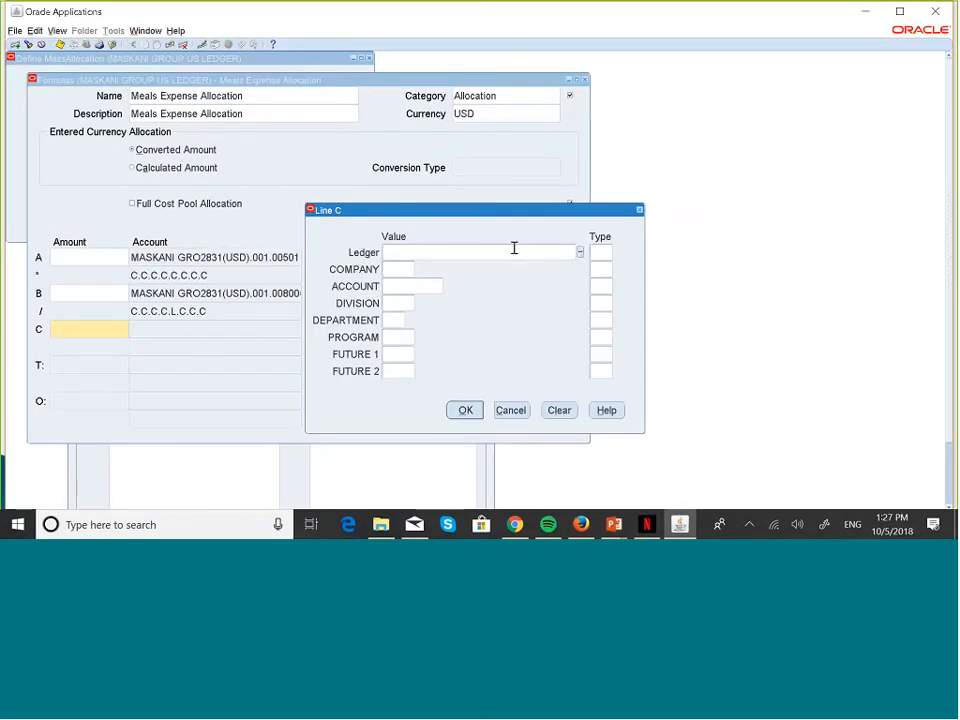
{"action": "type", "text": "M"}
{"action": "key", "text": "Tab"}
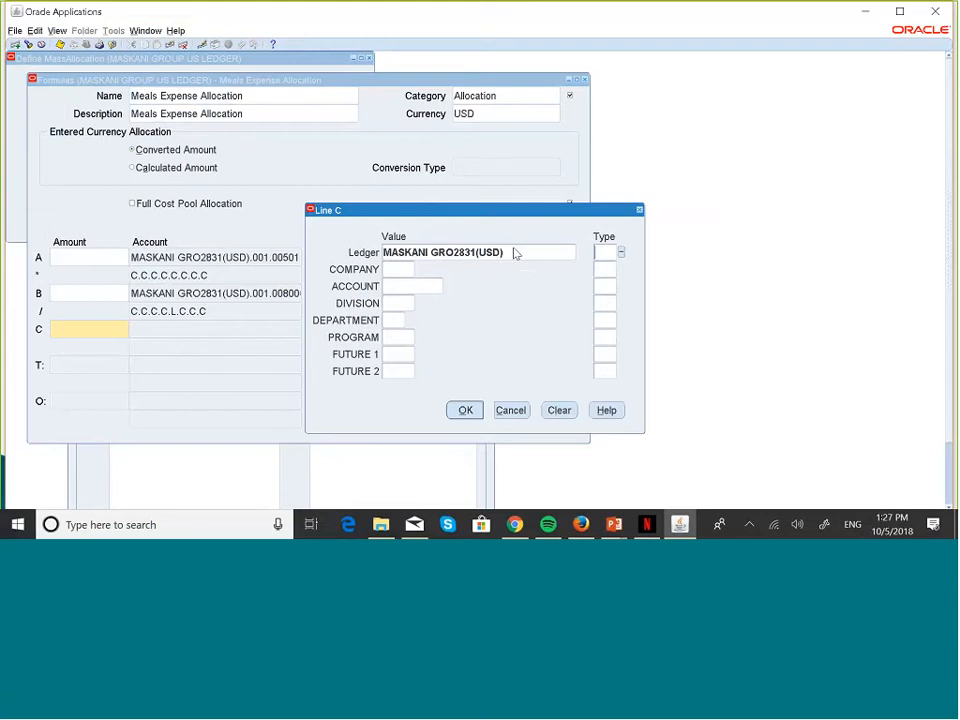
{"action": "left_click", "coordinate": [403, 268]}
{"action": "type", "text": "001"}
{"action": "key", "text": "Tab"}
{"action": "left_click", "coordinate": [409, 290]}
{"action": "left_click", "coordinate": [446, 286]}
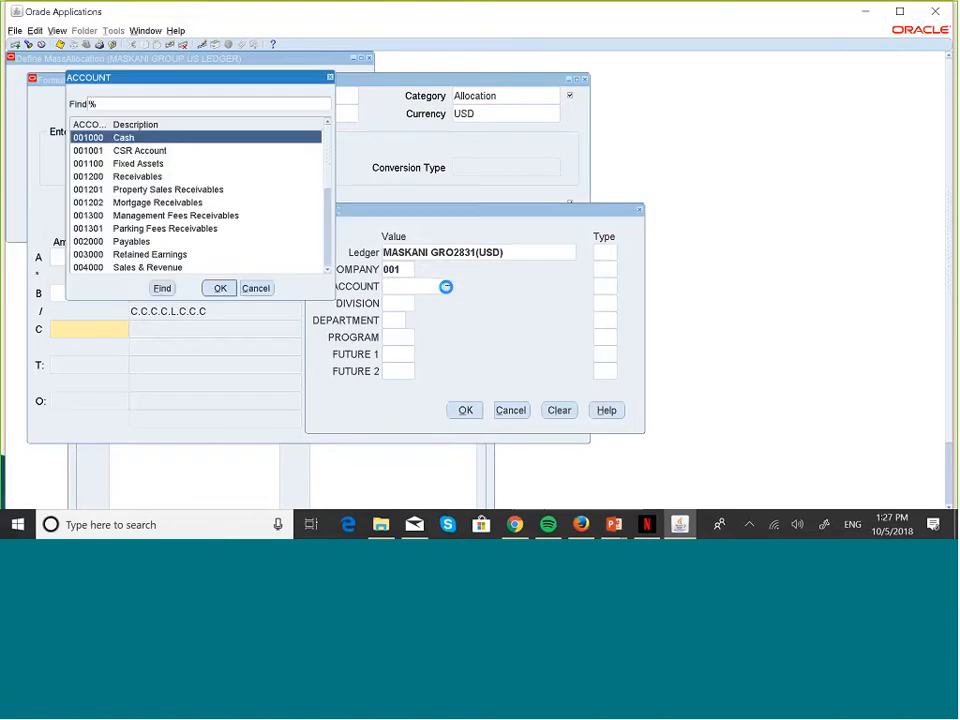
{"action": "scroll", "coordinate": [327, 270], "scroll_direction": "down", "scroll_amount": 2}
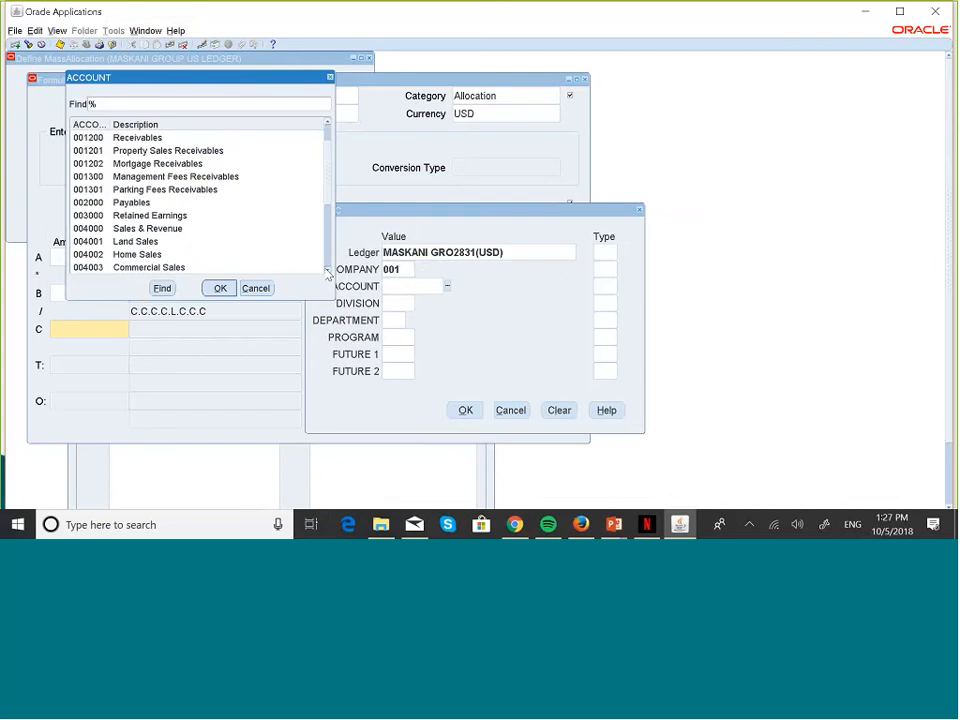
{"action": "scroll", "coordinate": [324, 268], "scroll_direction": "down", "scroll_amount": 2}
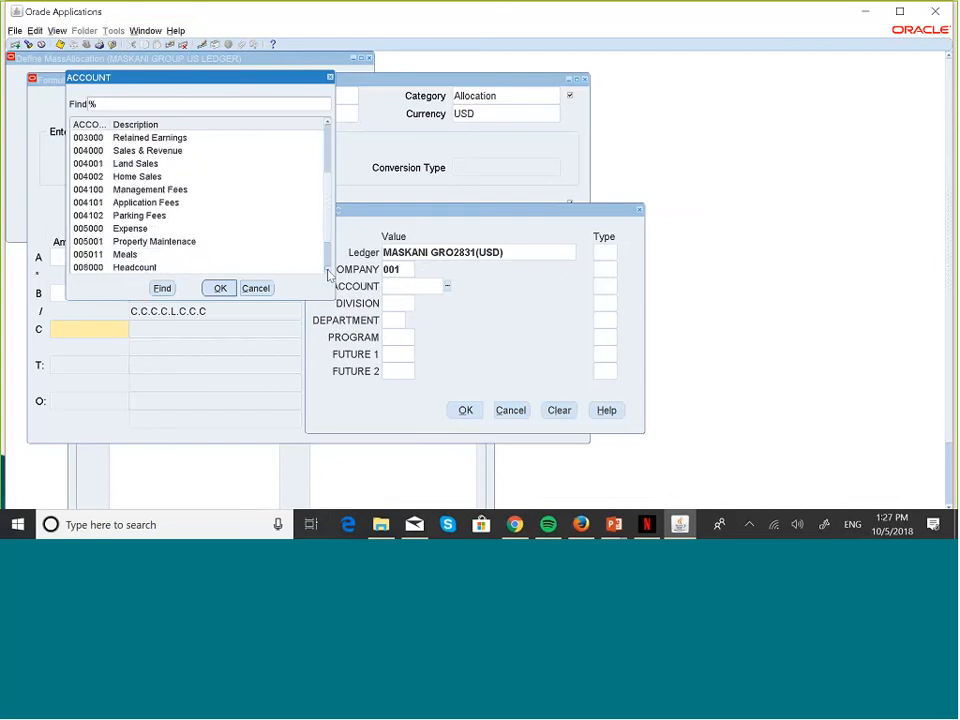
{"action": "left_click", "coordinate": [140, 243]}
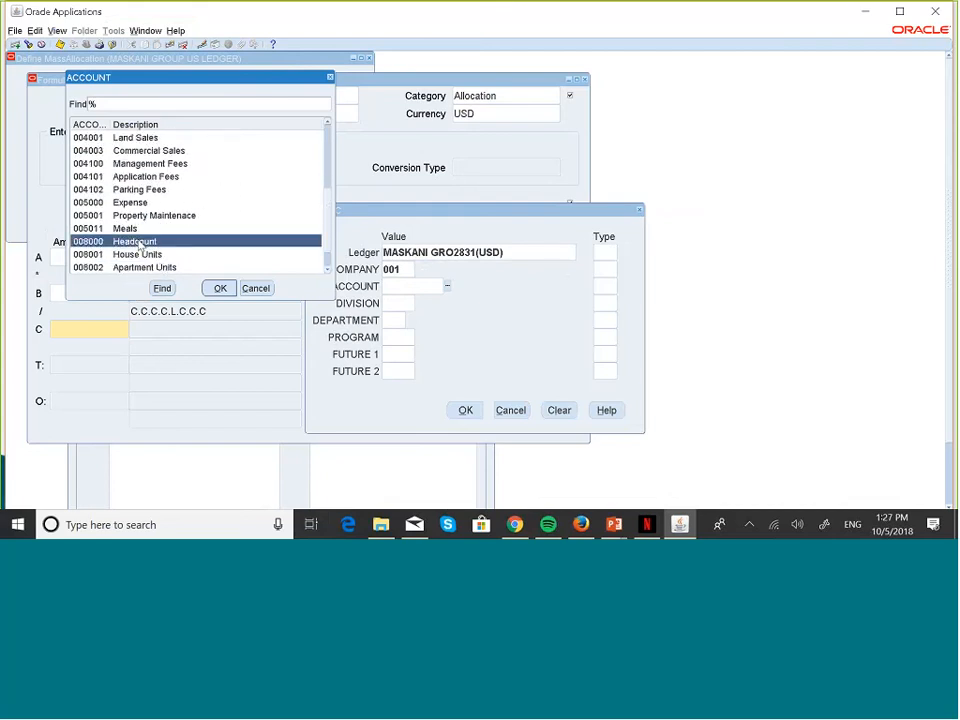
{"action": "left_click", "coordinate": [220, 288]}
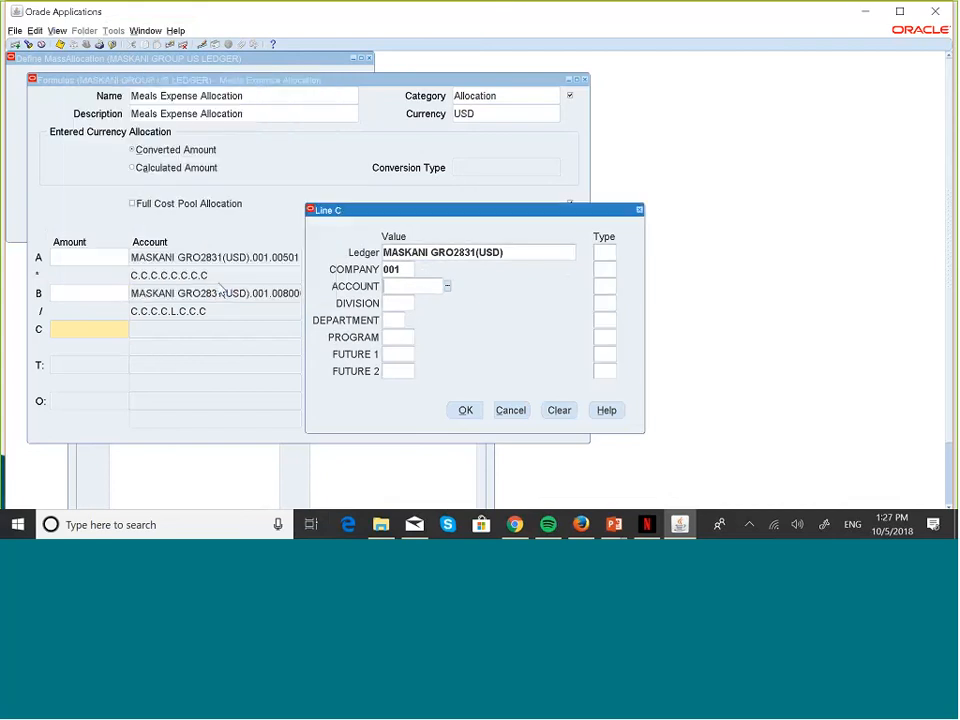
Step: Fill in division 000 and pick AL Allocations as line C's department
{"action": "left_click", "coordinate": [394, 303]}
{"action": "type", "text": "001"}
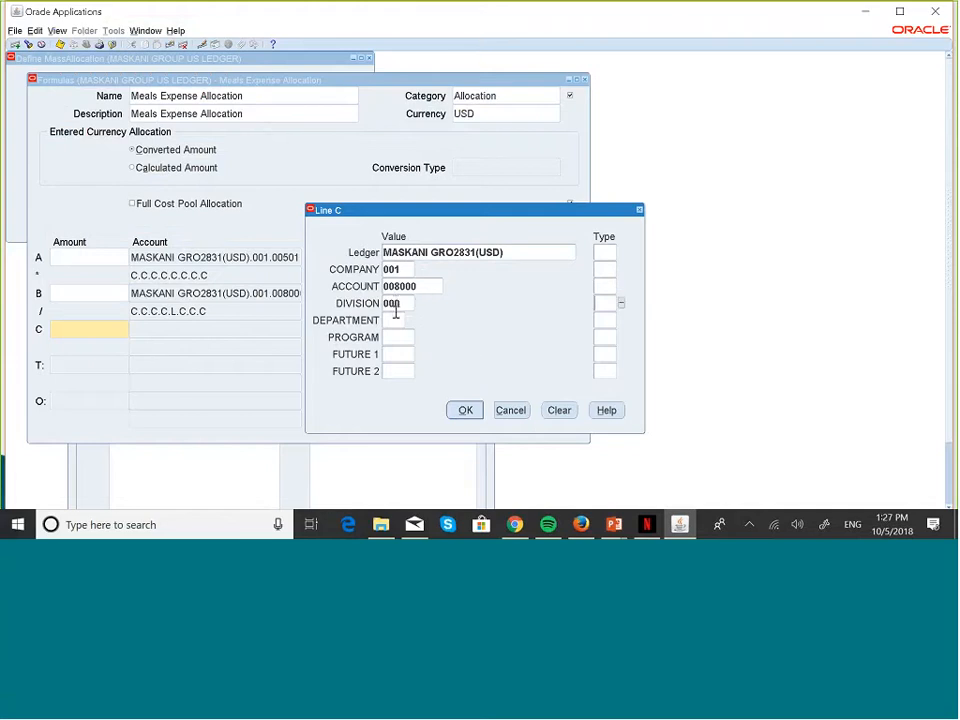
{"action": "left_click", "coordinate": [395, 318]}
{"action": "type", "text": "000"}
{"action": "key", "text": "Tab"}
{"action": "left_click", "coordinate": [393, 320]}
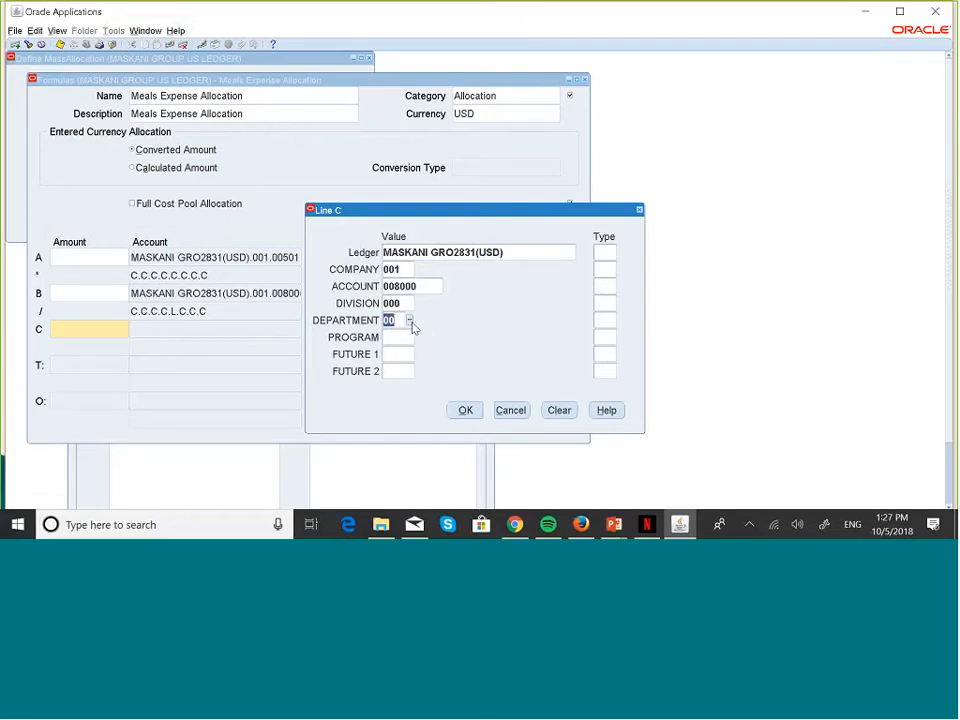
{"action": "left_click", "coordinate": [409, 321]}
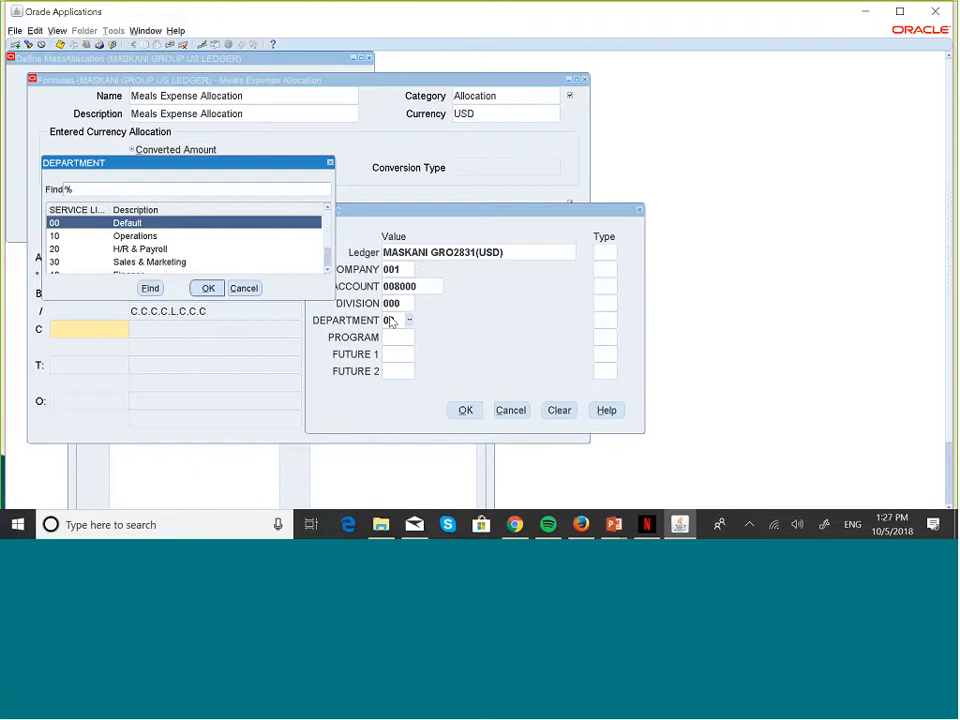
{"action": "left_click", "coordinate": [327, 269]}
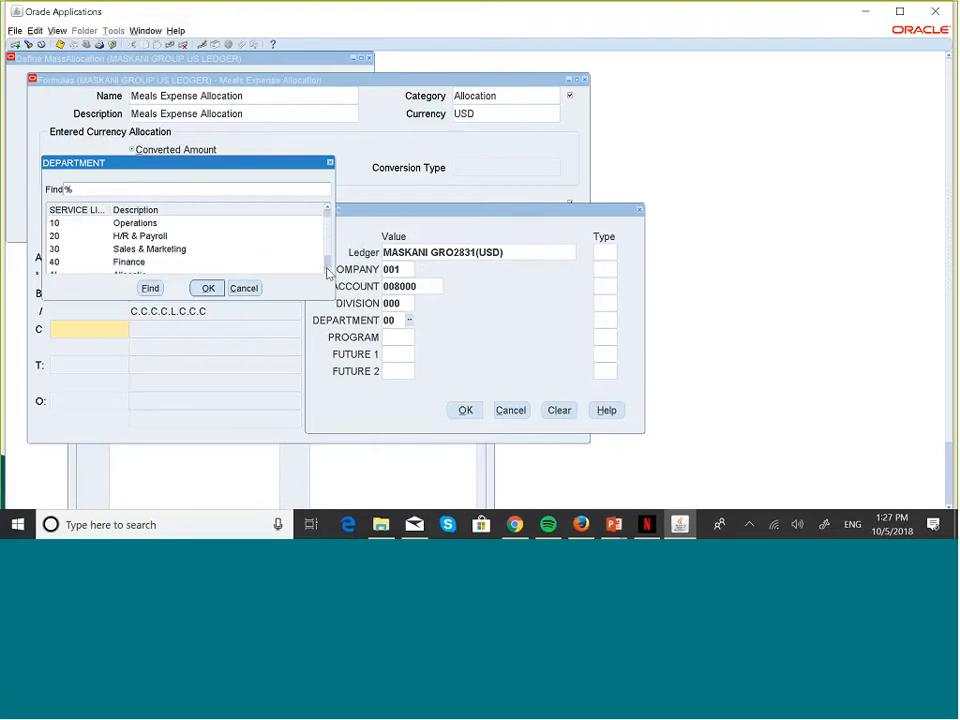
{"action": "left_click", "coordinate": [327, 269]}
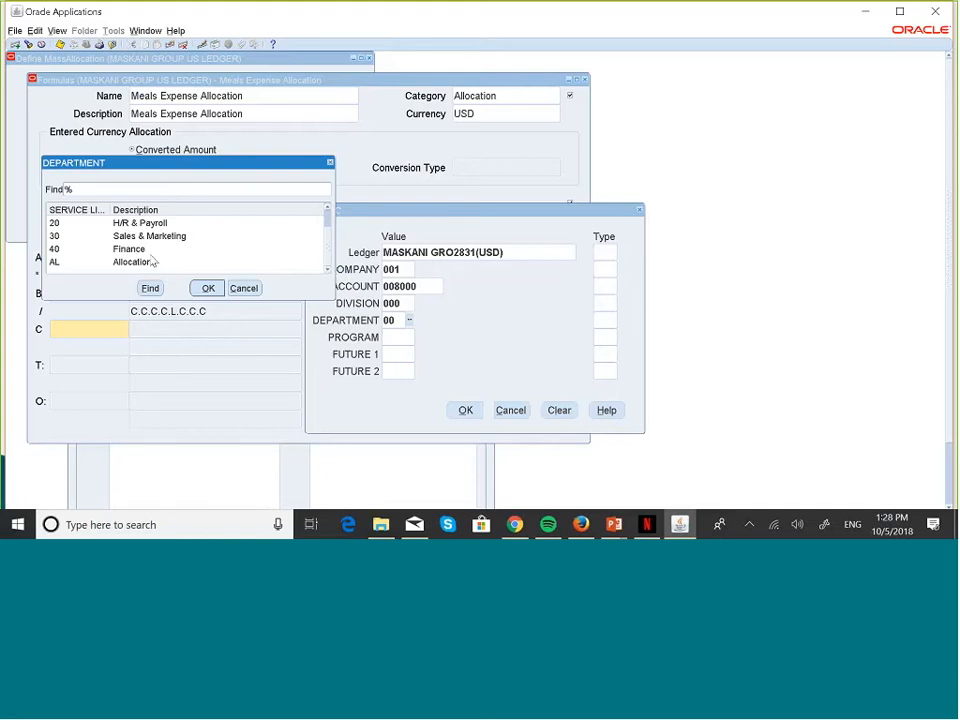
{"action": "left_click", "coordinate": [266, 262]}
{"action": "left_click", "coordinate": [207, 289]}
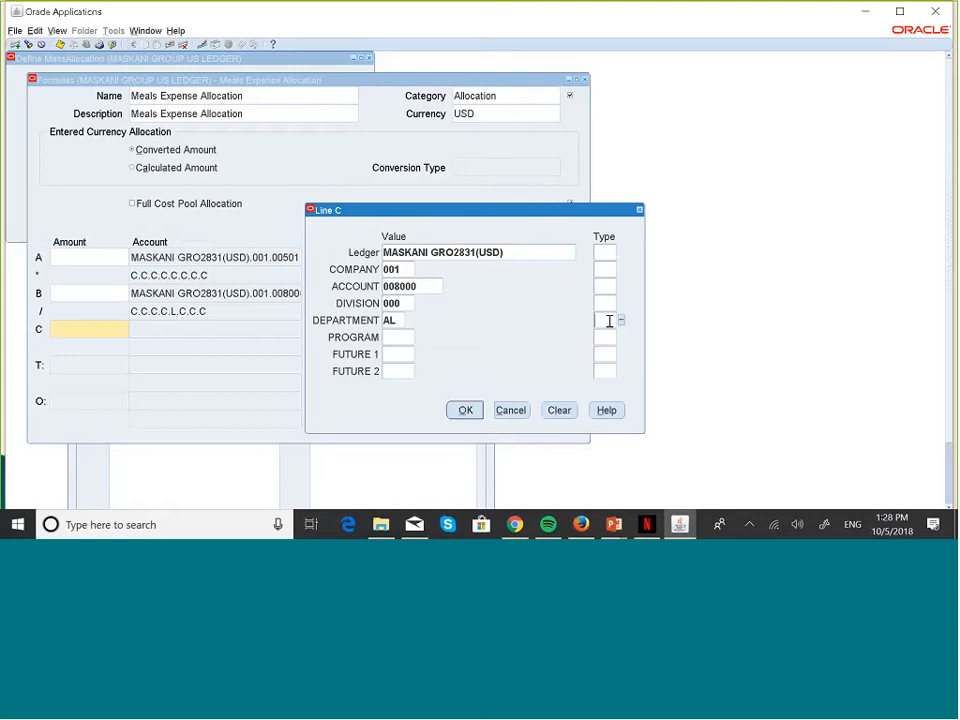
Step: Set line C's department segment type to Summing
{"action": "left_click", "coordinate": [621, 320]}
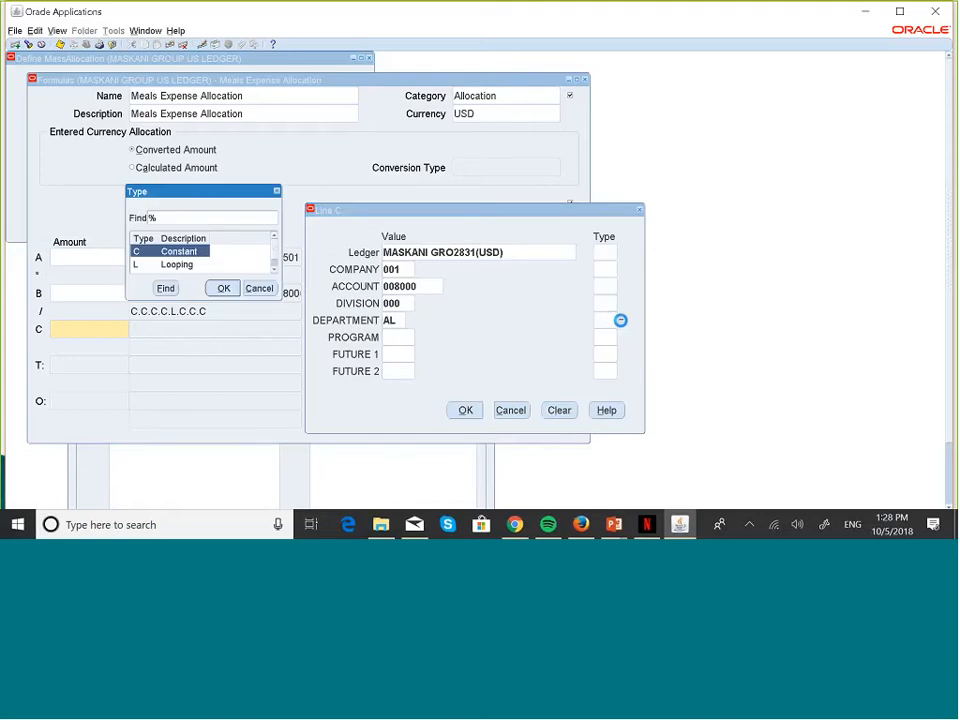
{"action": "left_click", "coordinate": [274, 269]}
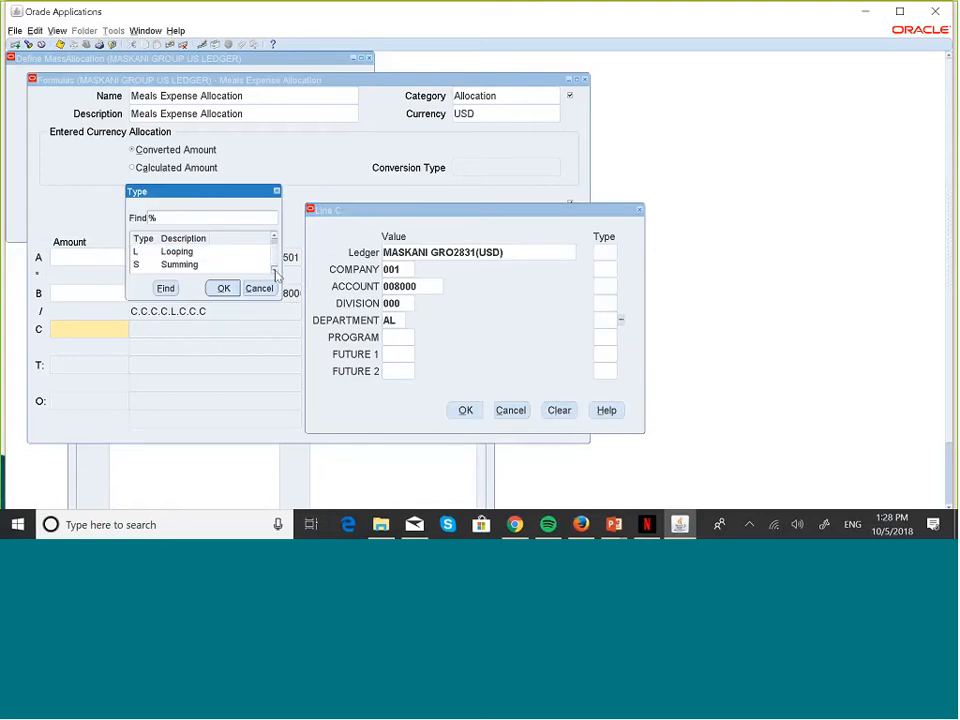
{"action": "left_click", "coordinate": [178, 265]}
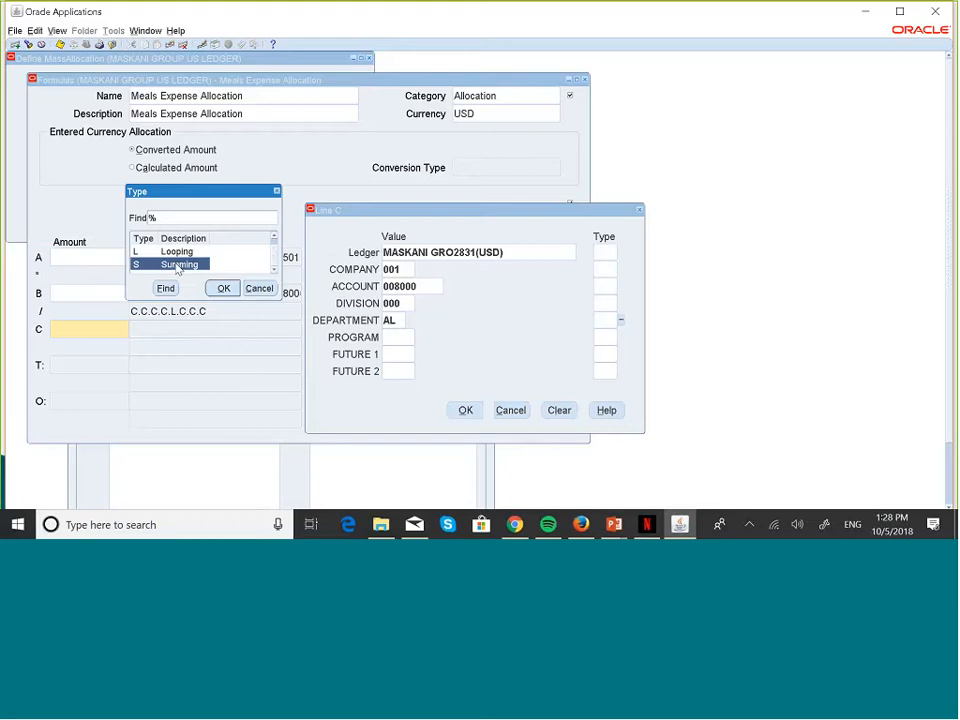
{"action": "left_click", "coordinate": [222, 288]}
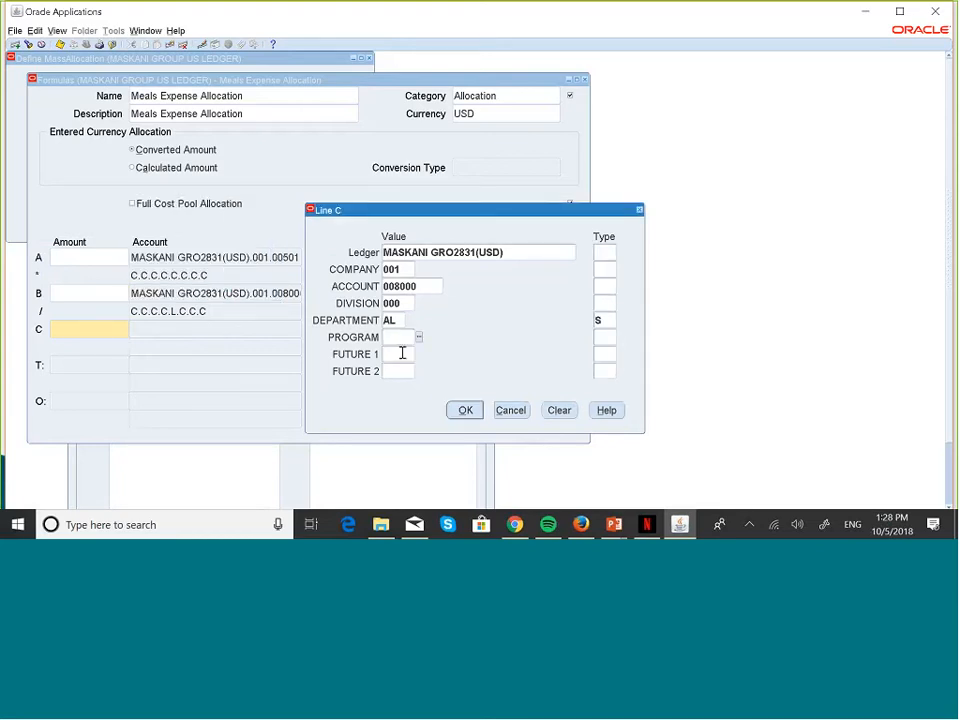
Step: Enter 000 for PROGRAM, FUTURE 1 and FUTURE 2
{"action": "type", "text": "000"}
{"action": "key", "text": "Tab"}
{"action": "key", "text": "Tab"}
{"action": "type", "text": "000"}
{"action": "key", "text": "Tab"}
{"action": "key", "text": "Tab"}
{"action": "type", "text": "000"}
Step: Mark the ledger, company, account and division segments as Constant
{"action": "key", "text": "Tab"}
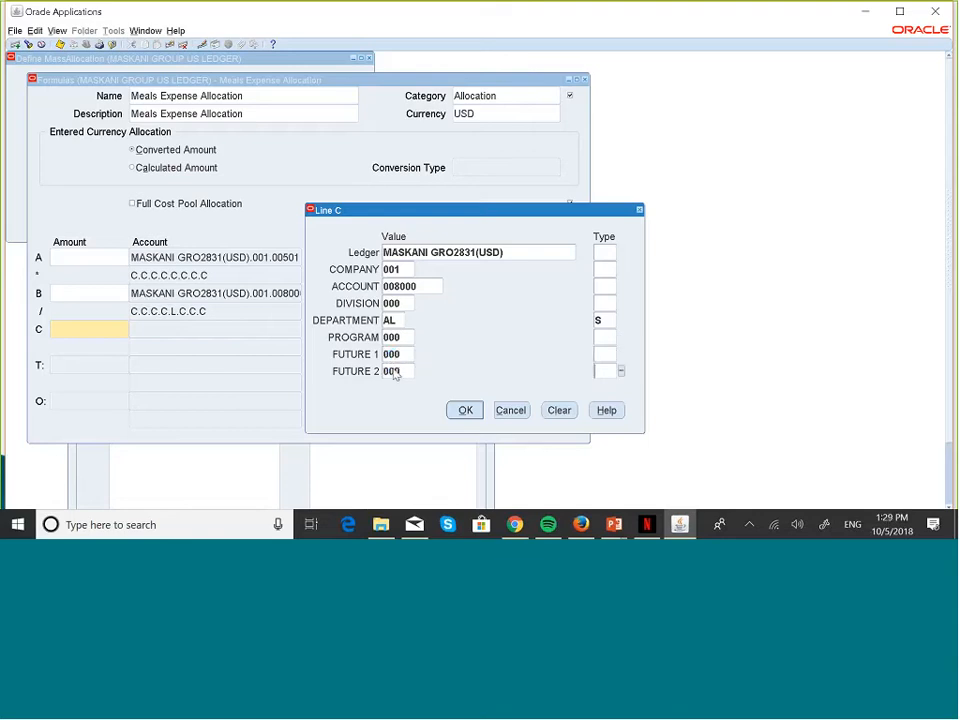
{"action": "left_click", "coordinate": [603, 253]}
{"action": "type", "text": "C"}
{"action": "key", "text": "Tab"}
{"action": "left_click", "coordinate": [603, 270]}
{"action": "type", "text": "C"}
{"action": "key", "text": "Tab"}
{"action": "left_click", "coordinate": [603, 288]}
{"action": "type", "text": "C"}
{"action": "key", "text": "Tab"}
{"action": "left_click", "coordinate": [601, 306]}
{"action": "type", "text": "C"}
Step: Mark PROGRAM, FUTURE 1 and FUTURE 2 as Constant and accept line C's account
{"action": "key", "text": "Tab"}
{"action": "left_click", "coordinate": [607, 339]}
{"action": "type", "text": "C"}
{"action": "key", "text": "Tab"}
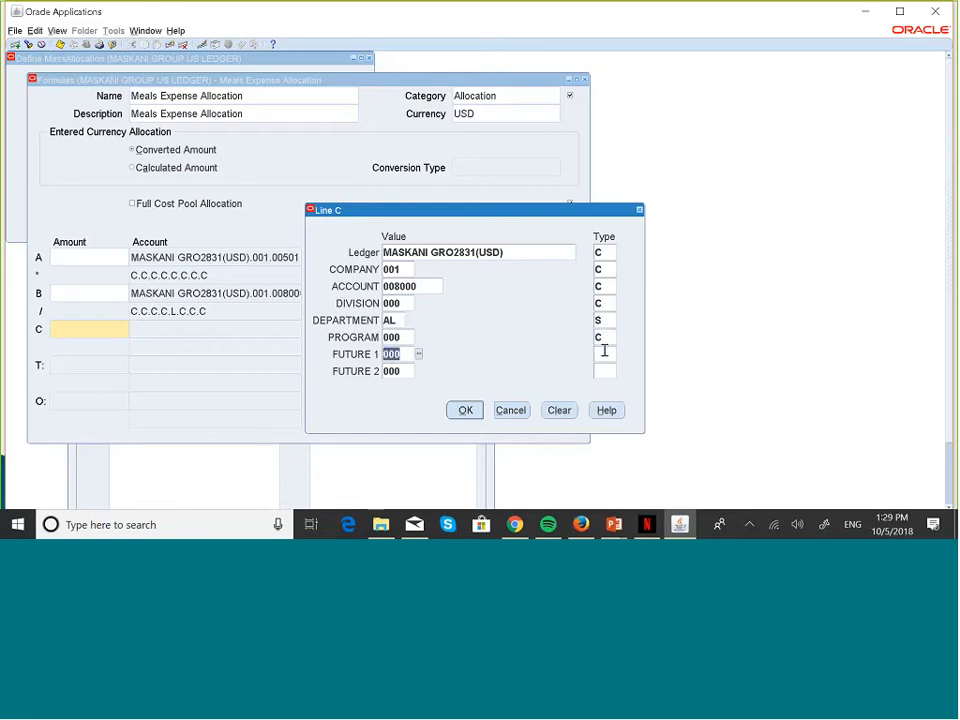
{"action": "left_click", "coordinate": [604, 352]}
{"action": "type", "text": "C"}
{"action": "key", "text": "Tab"}
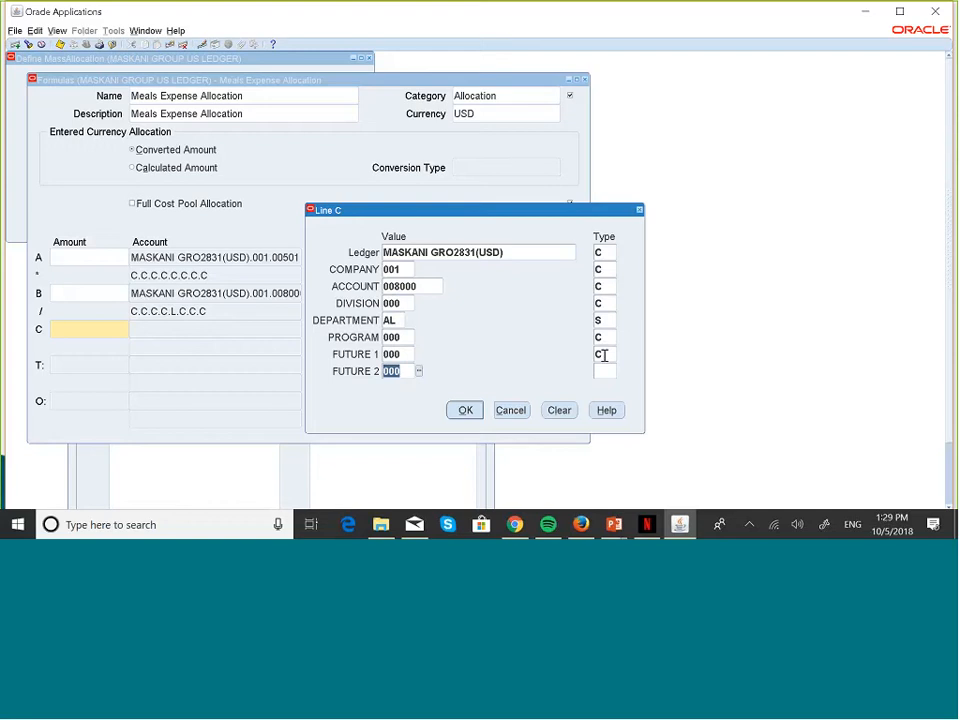
{"action": "left_click", "coordinate": [604, 366]}
{"action": "type", "text": "C"}
{"action": "left_click", "coordinate": [465, 410]}
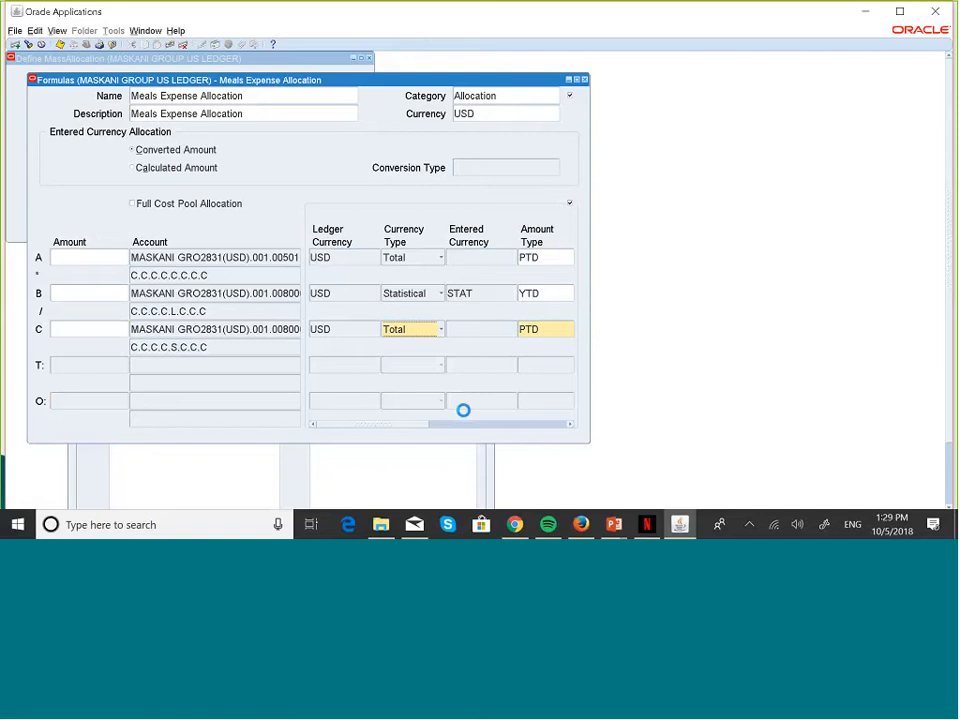
Step: Set line C's currency type to Statistical (STAT)
{"action": "left_click", "coordinate": [439, 329]}
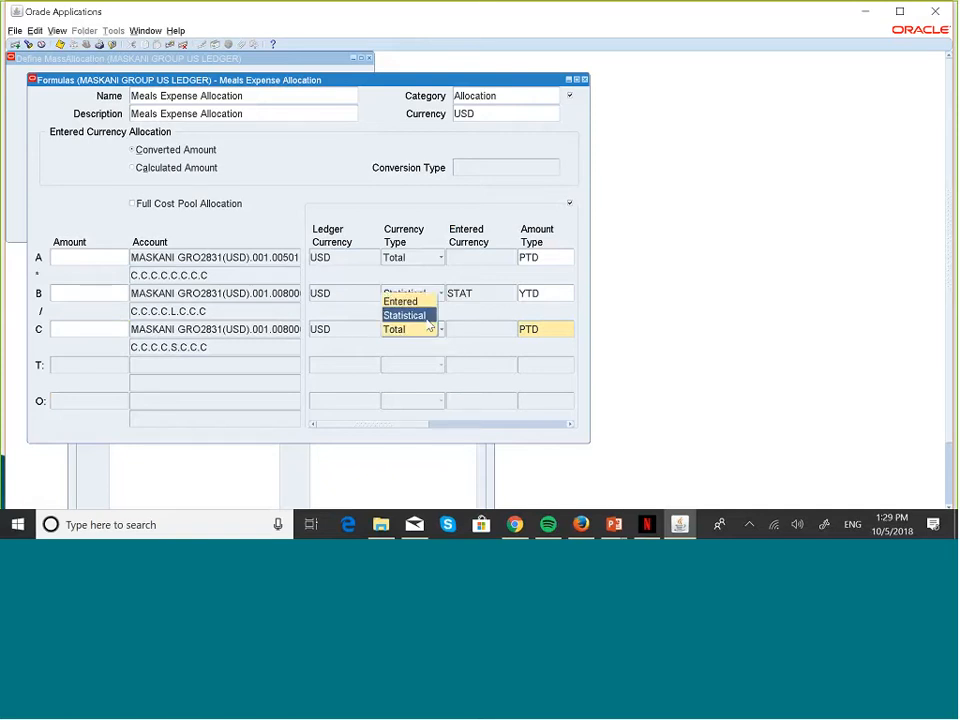
{"action": "left_click", "coordinate": [405, 315]}
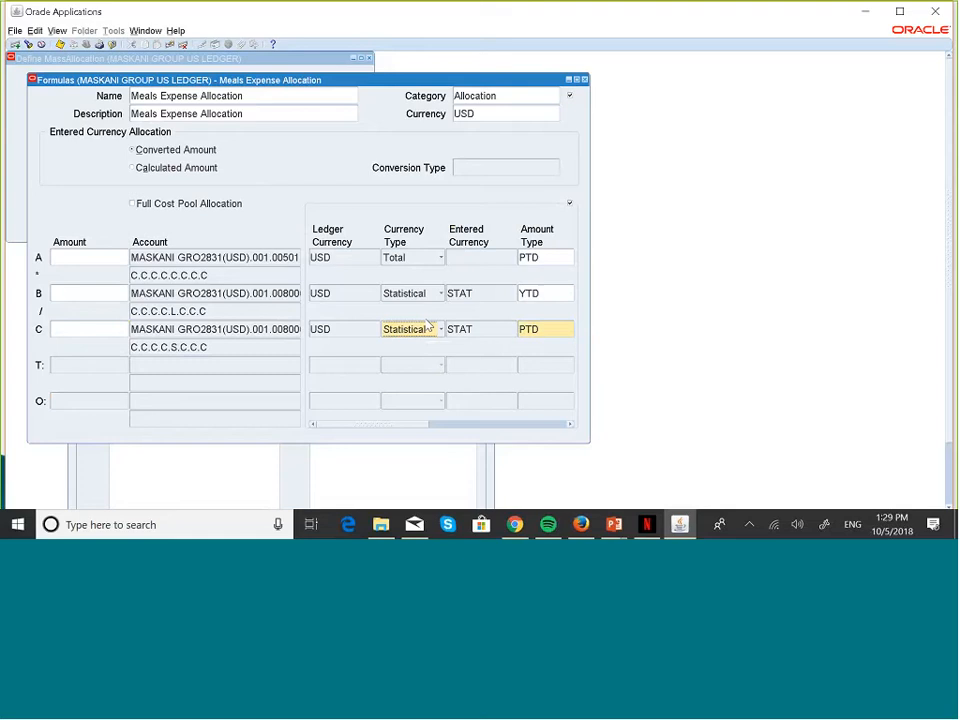
{"action": "left_click", "coordinate": [570, 424]}
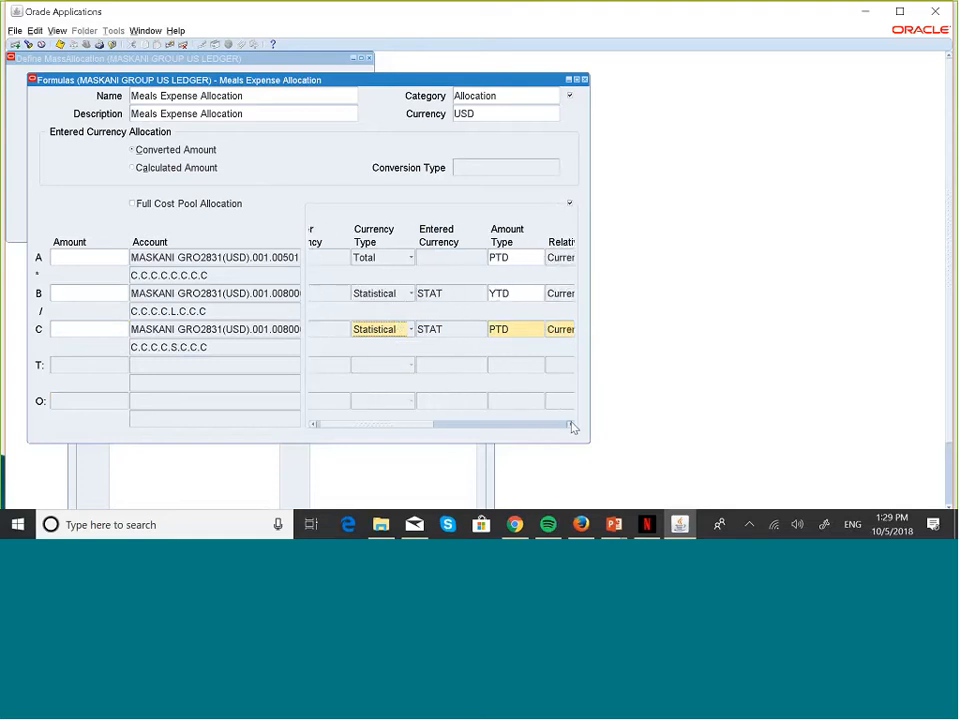
{"action": "left_click", "coordinate": [570, 424]}
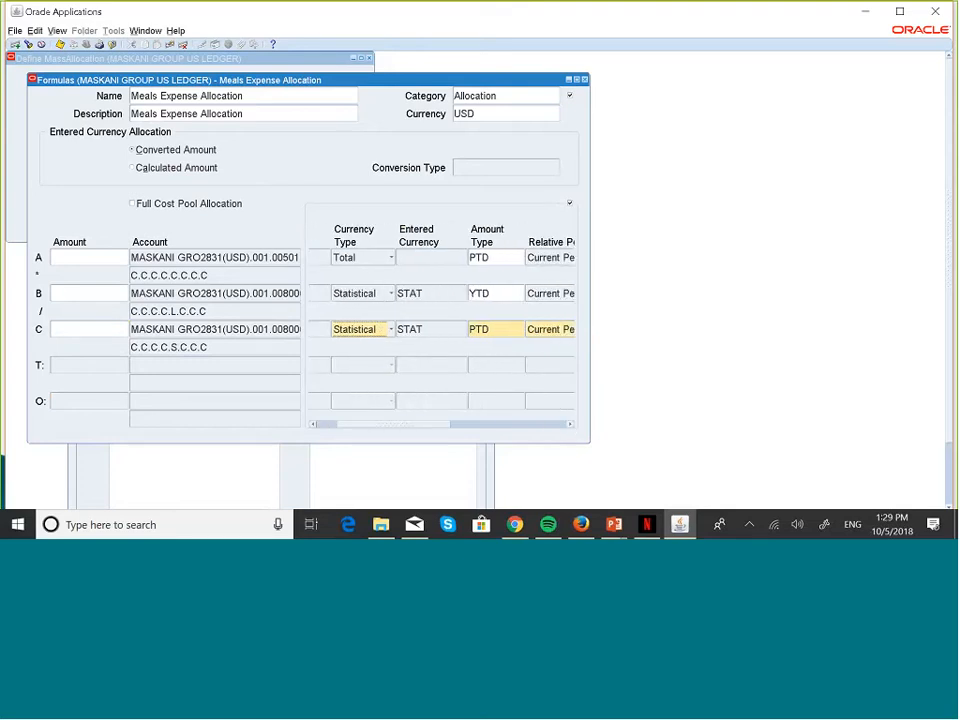
Step: Set line C's amount type to YTD
{"action": "left_click", "coordinate": [504, 332]}
{"action": "left_click", "coordinate": [519, 328]}
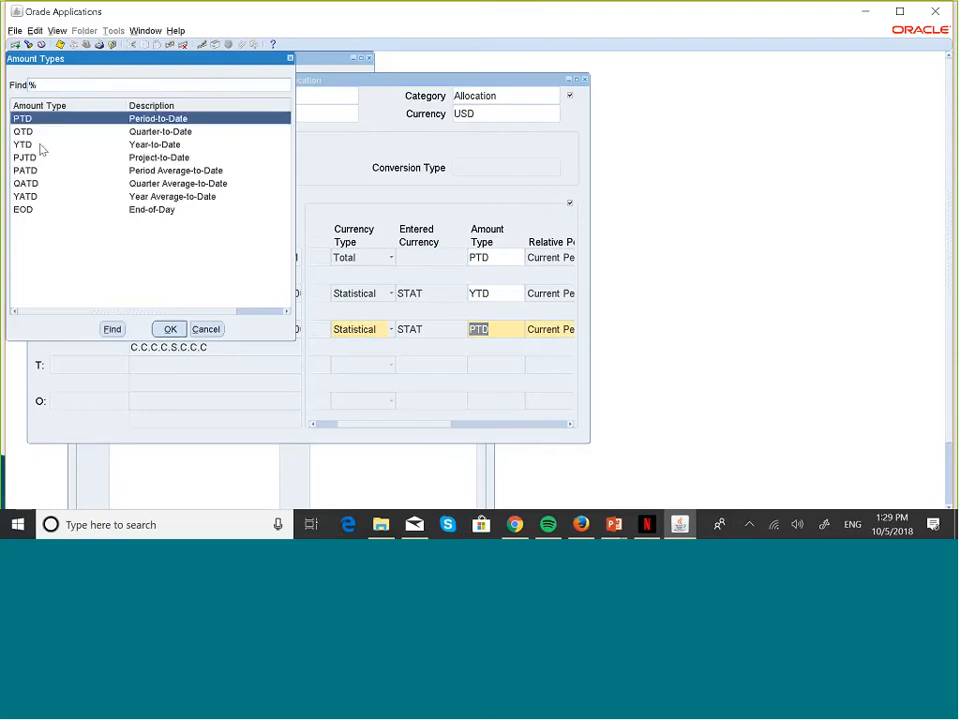
{"action": "left_click", "coordinate": [42, 146]}
{"action": "key", "text": "Return"}
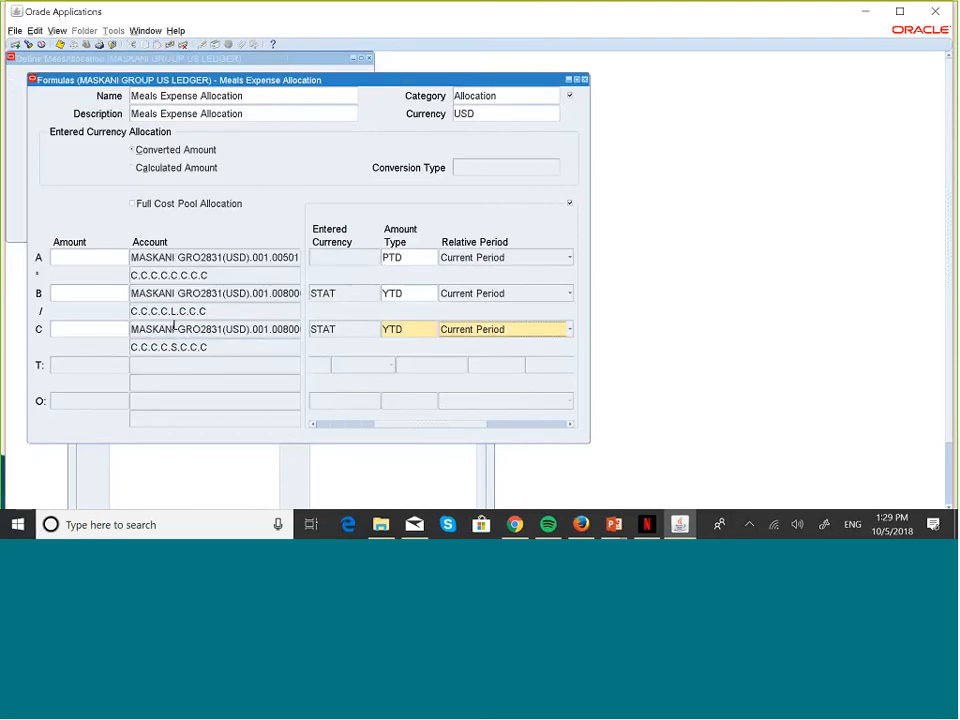
{"action": "left_click", "coordinate": [570, 424]}
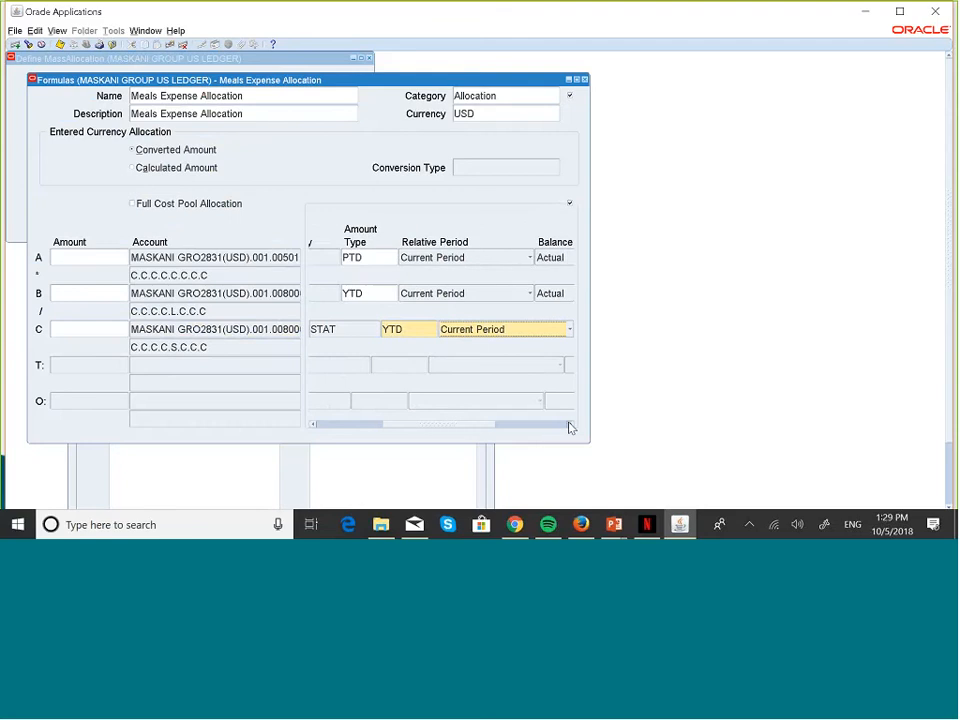
{"action": "left_click", "coordinate": [570, 424]}
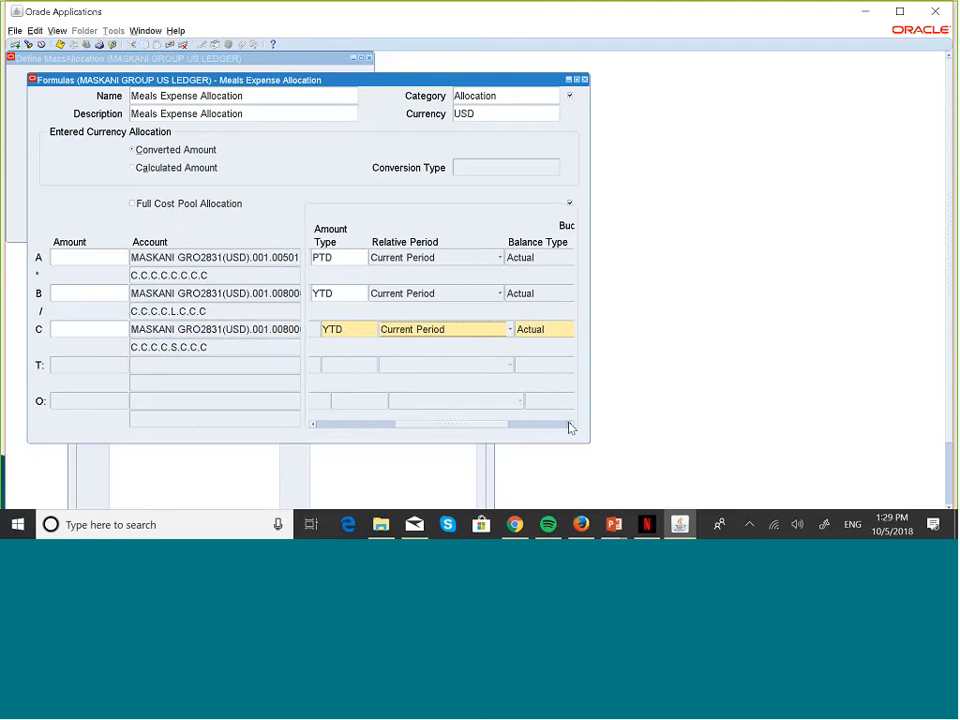
{"action": "left_click", "coordinate": [315, 425]}
{"action": "left_click", "coordinate": [315, 425]}
{"action": "left_click", "coordinate": [315, 425]}
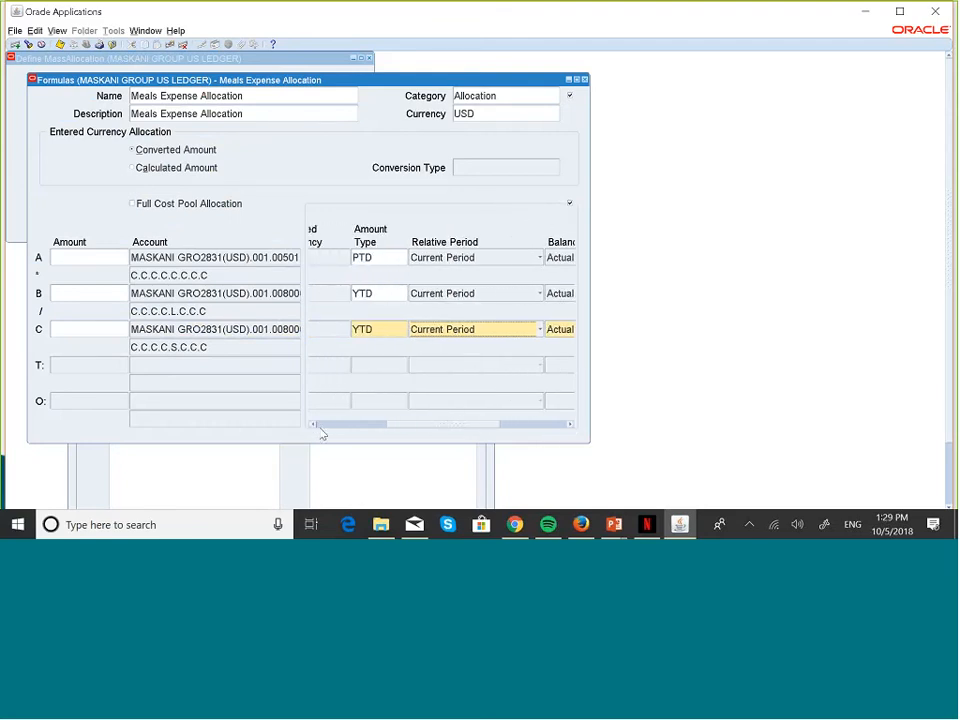
{"action": "left_click", "coordinate": [315, 425]}
{"action": "left_click", "coordinate": [315, 425]}
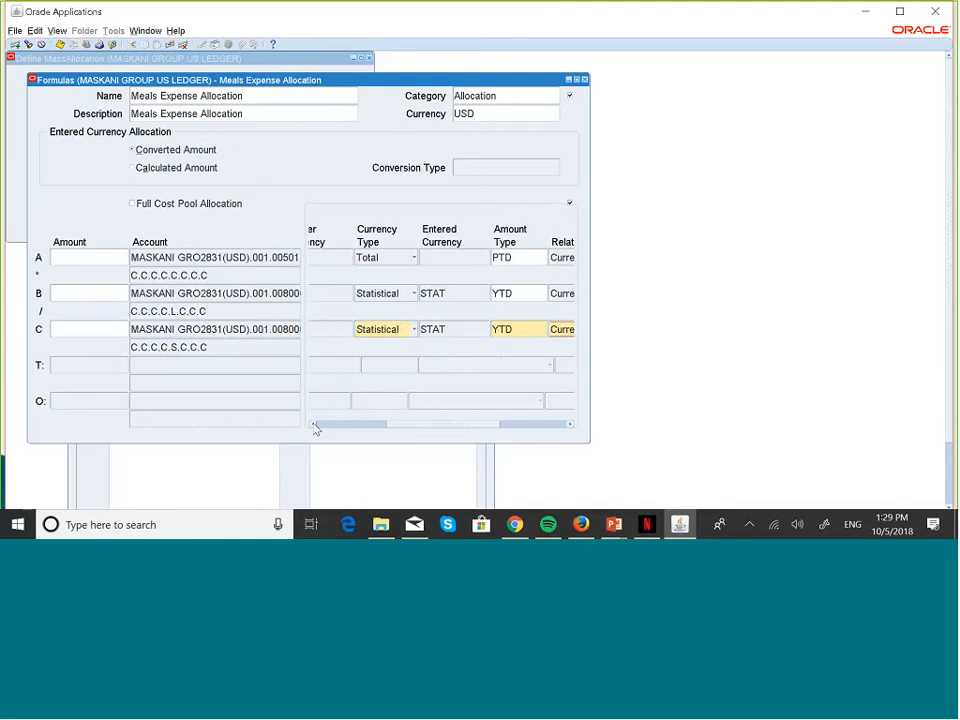
{"action": "left_click", "coordinate": [315, 425]}
{"action": "left_click", "coordinate": [189, 365]}
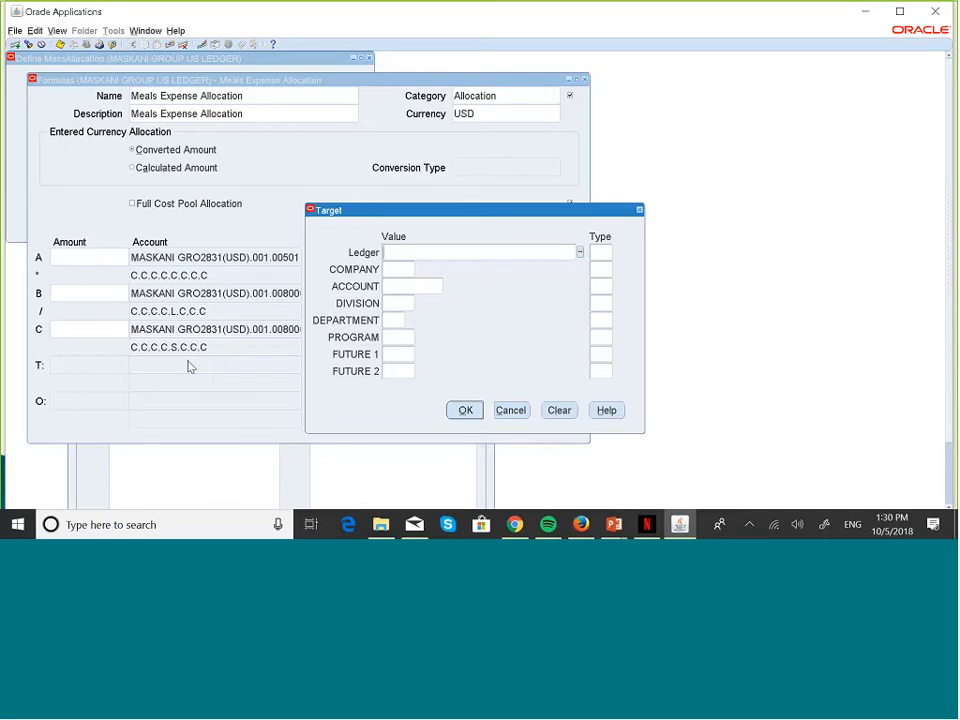
Step: Leave the Target entry and bring up the overview of open windows
{"action": "key", "text": "alt+Tab"}
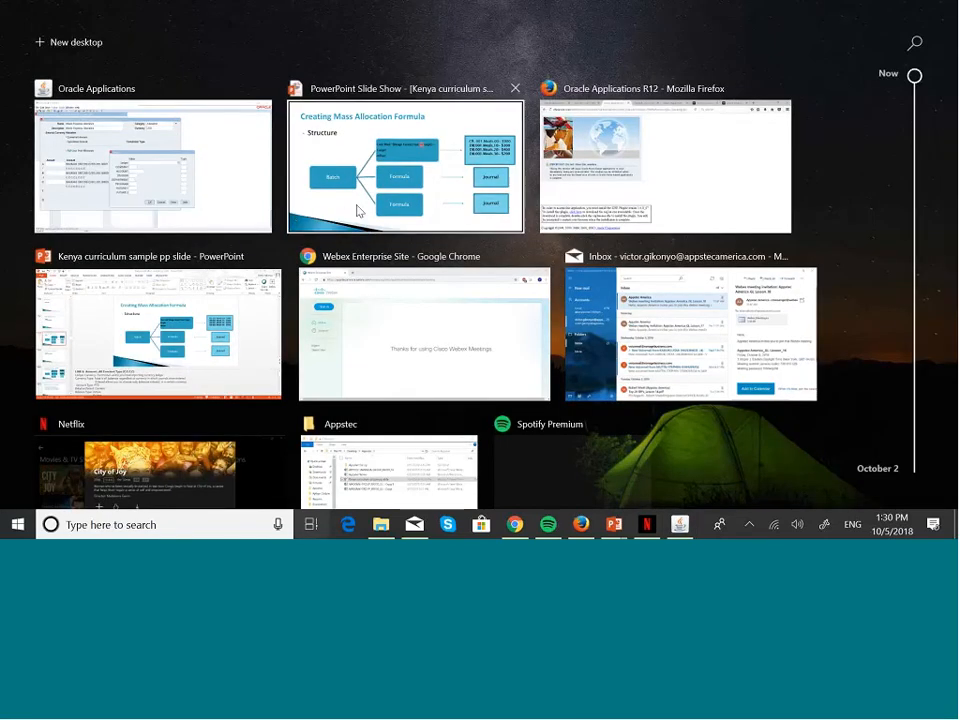
Step: Review the PowerPoint slide's sample Meals journal, then return to the window overview
{"action": "left_click", "coordinate": [358, 211]}
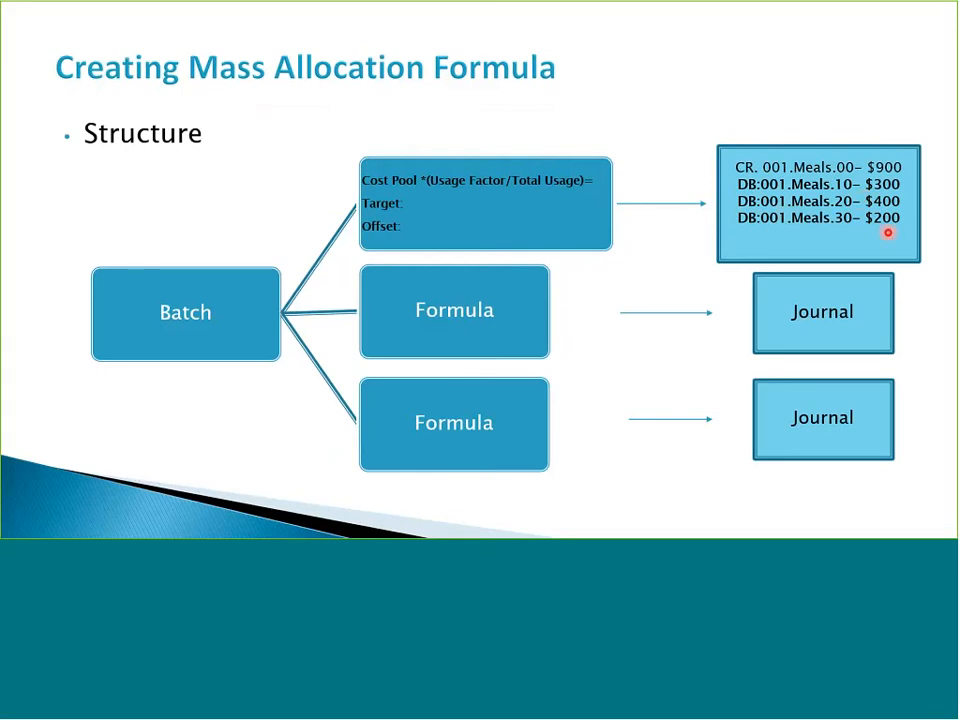
{"action": "key", "text": "super+Tab"}
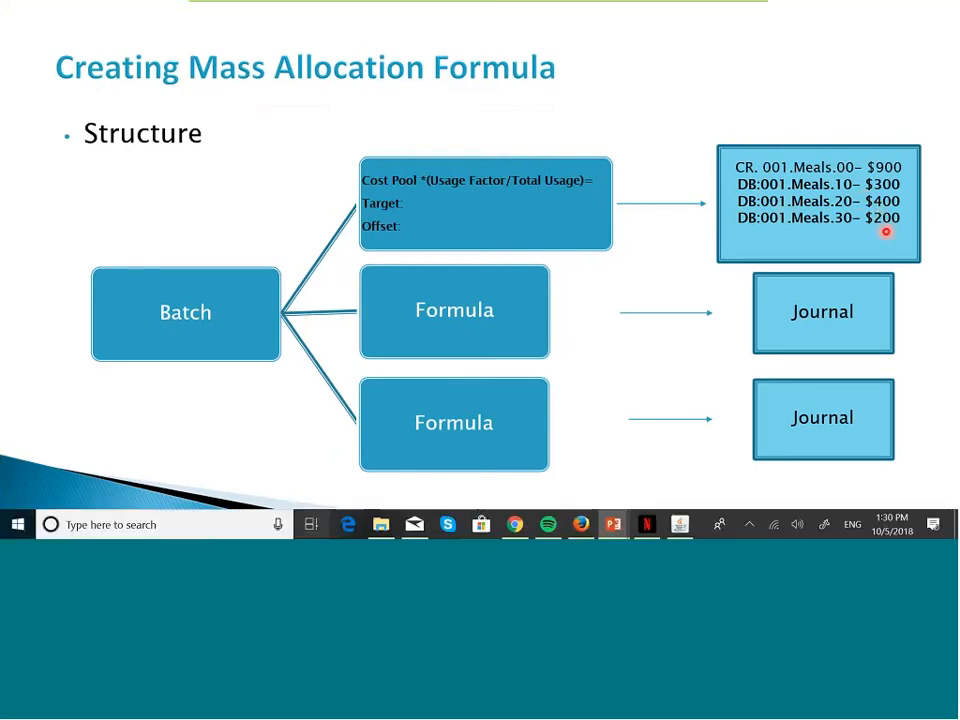
Step: Fill in the target's ledger MASKANI GRO2831(USD) and company 001
{"action": "left_click", "coordinate": [489, 178]}
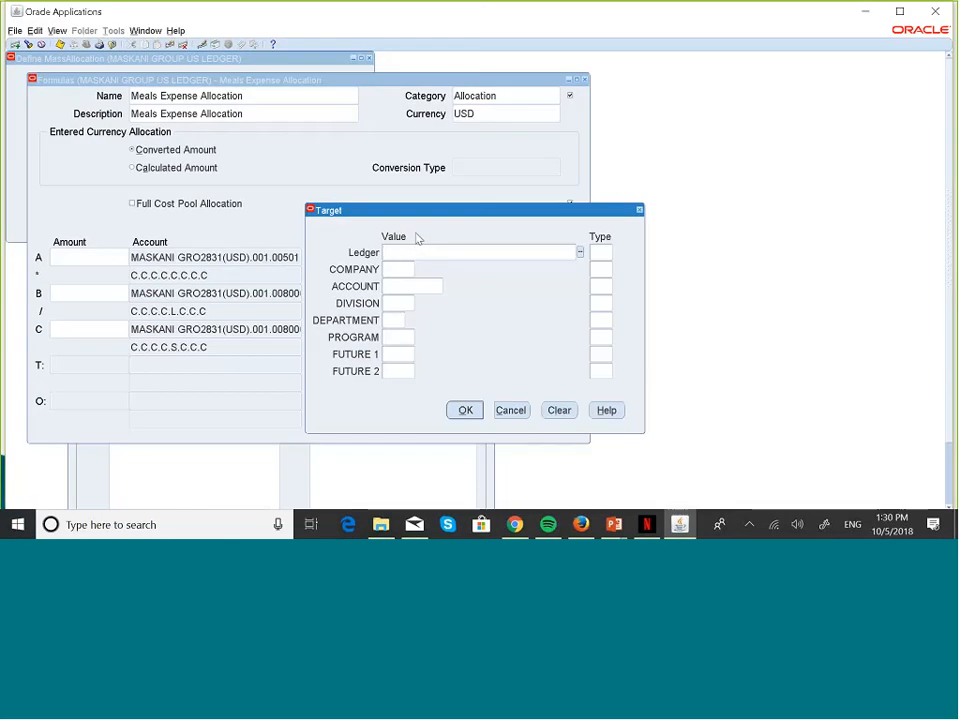
{"action": "type", "text": "MAS"}
{"action": "key", "text": "Tab"}
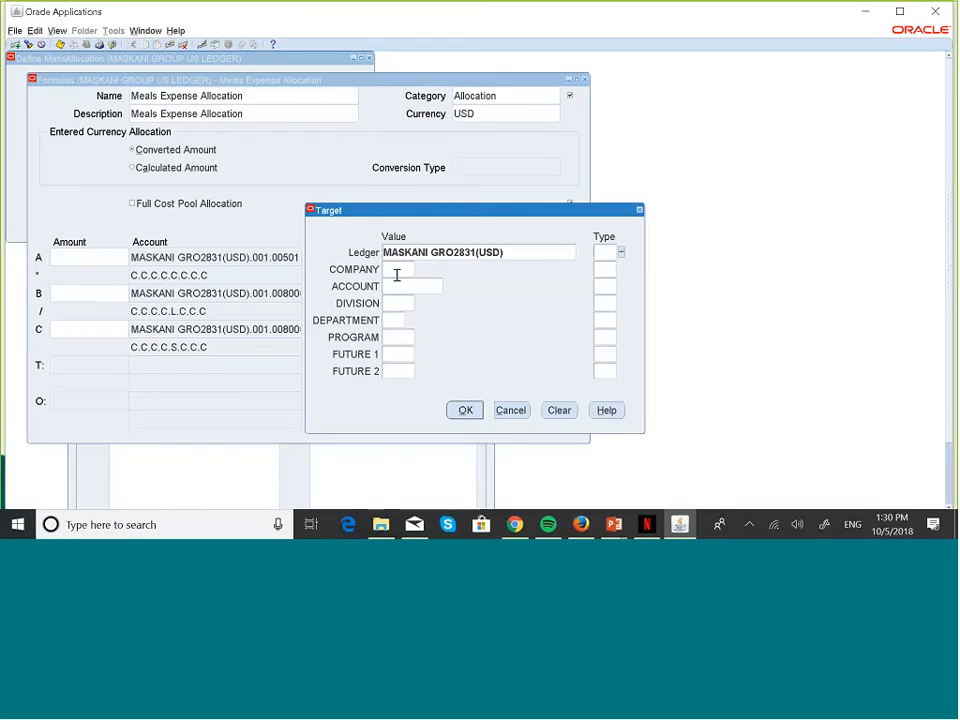
{"action": "left_click", "coordinate": [397, 270]}
{"action": "type", "text": "001"}
{"action": "key", "text": "Tab"}
Step: Choose the Meals account 005011 from the account list for the target
{"action": "left_click", "coordinate": [395, 285]}
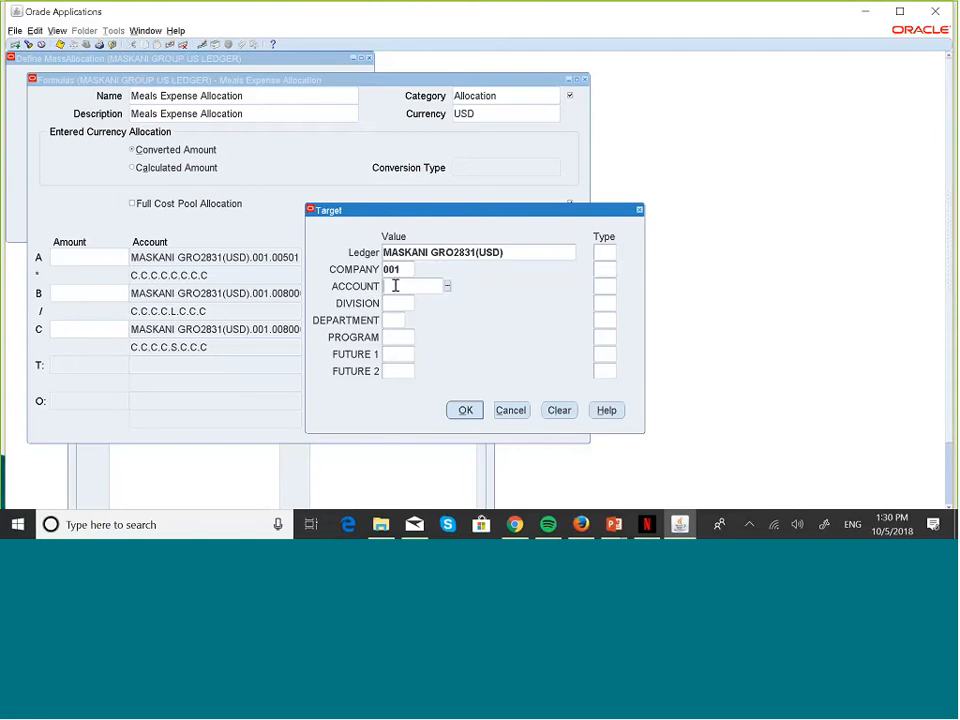
{"action": "left_click", "coordinate": [447, 287]}
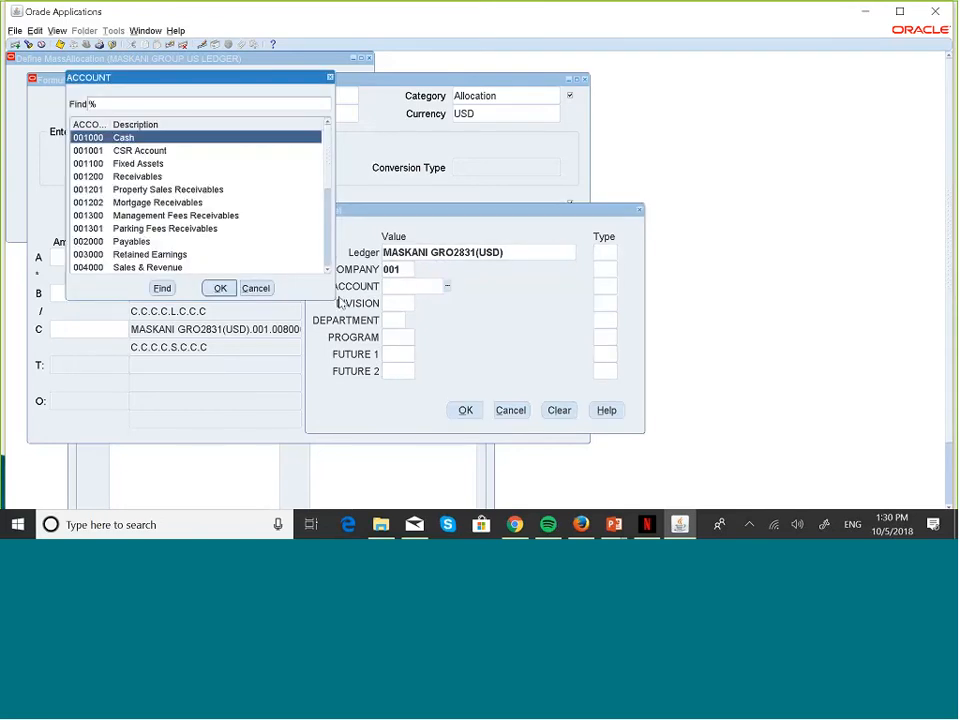
{"action": "left_click", "coordinate": [327, 269]}
{"action": "left_click", "coordinate": [327, 269]}
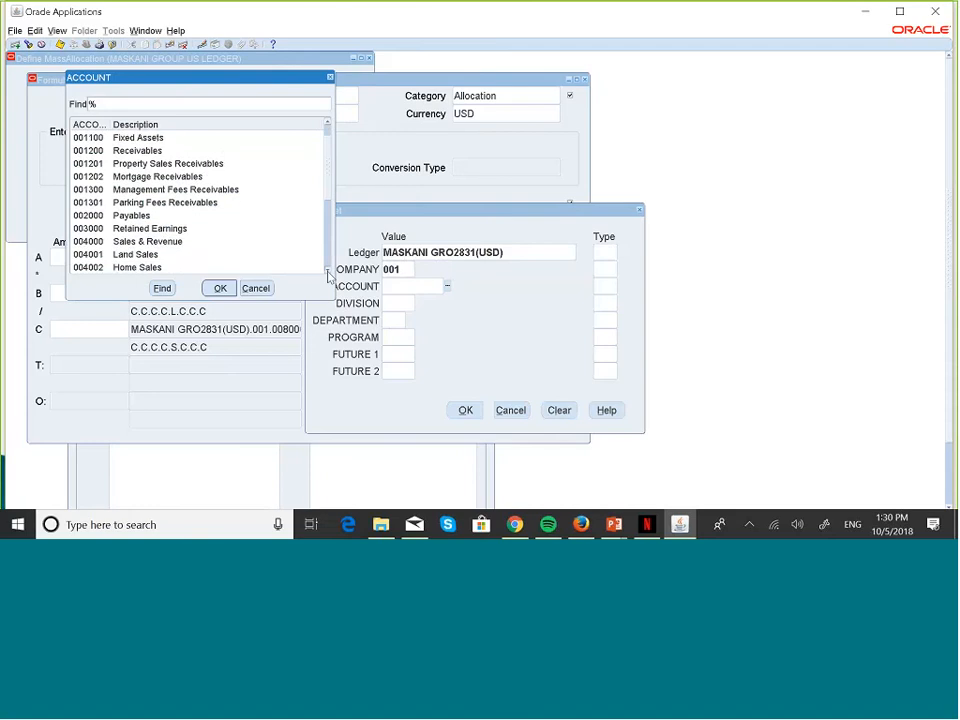
{"action": "left_click", "coordinate": [327, 269]}
{"action": "left_click", "coordinate": [327, 269]}
{"action": "left_click", "coordinate": [327, 269]}
{"action": "left_click", "coordinate": [328, 276]}
{"action": "left_click", "coordinate": [328, 276]}
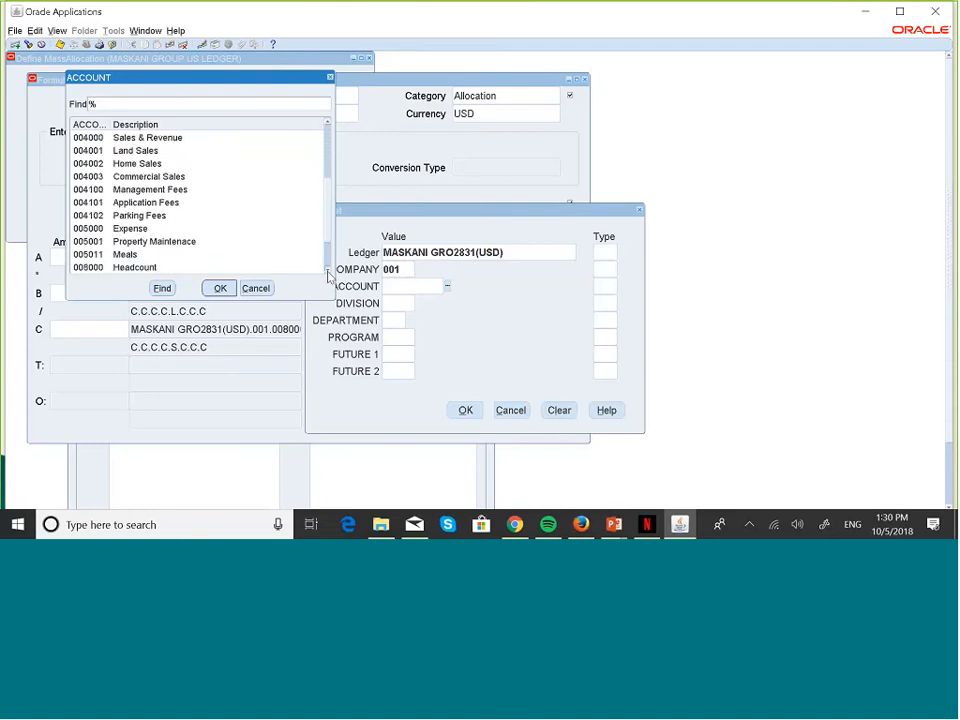
{"action": "left_click", "coordinate": [327, 269]}
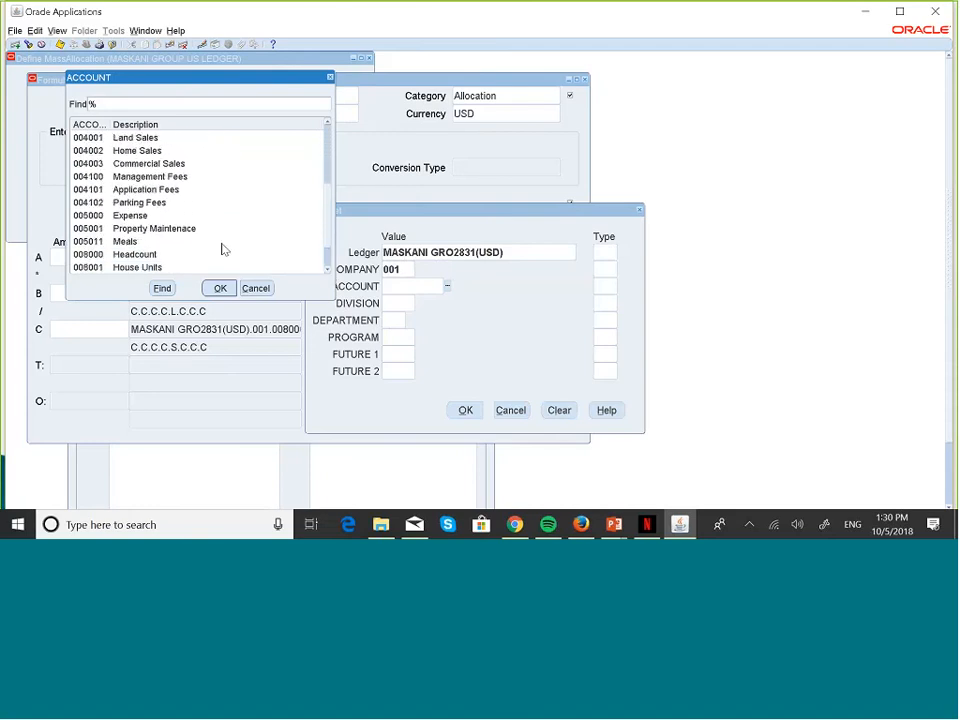
{"action": "left_click", "coordinate": [141, 241]}
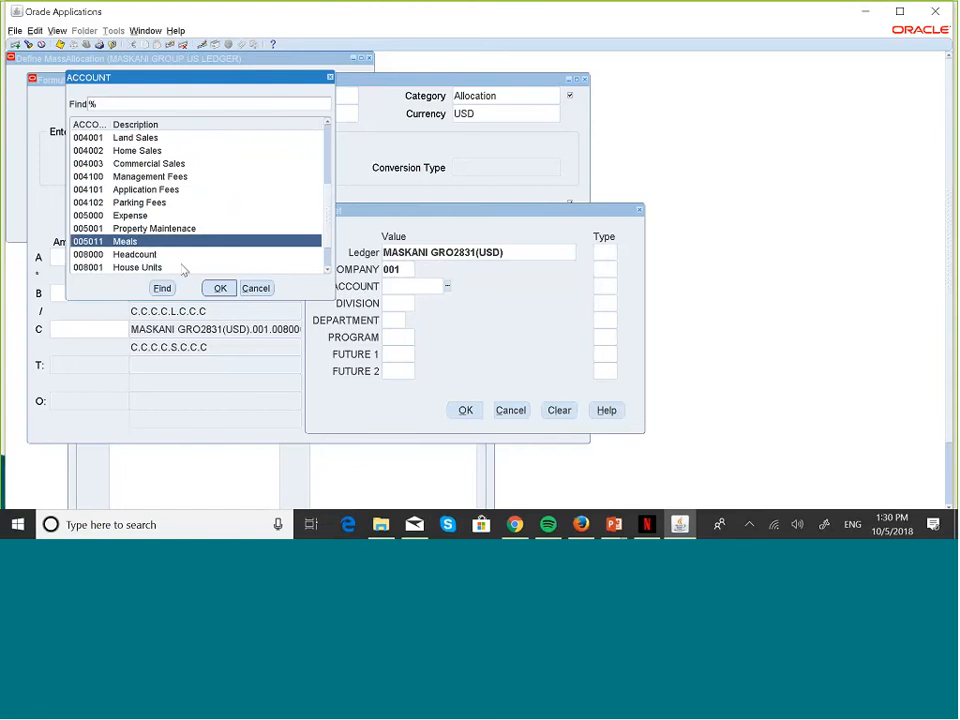
{"action": "left_click", "coordinate": [221, 287]}
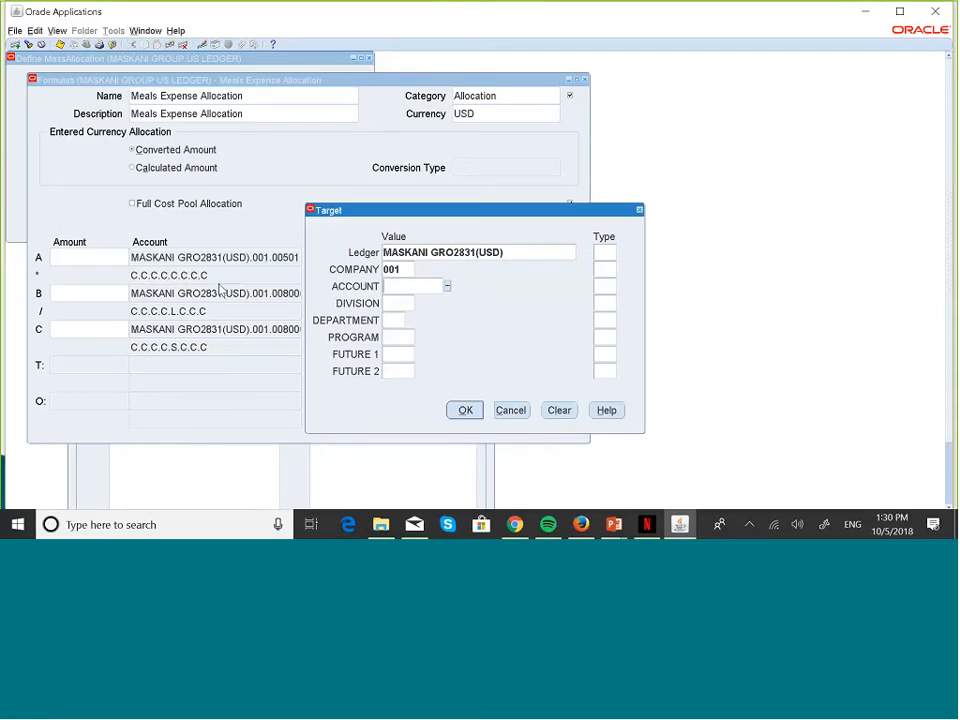
Step: Enter division 000 and pick the AL Allocations department
{"action": "left_click", "coordinate": [392, 303]}
{"action": "type", "text": "000"}
{"action": "key", "text": "Tab"}
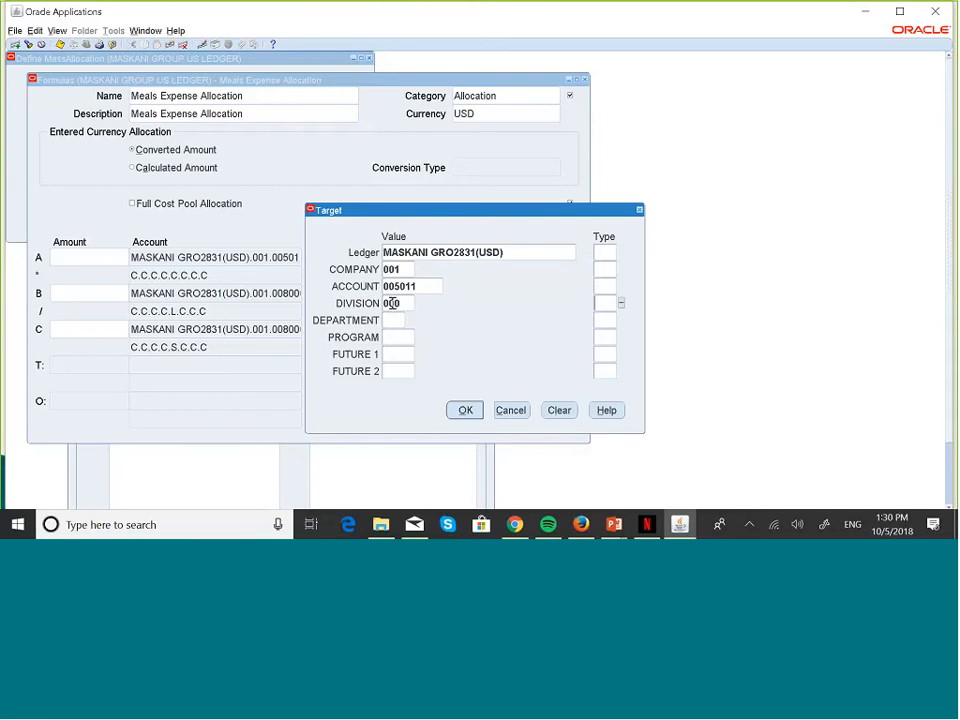
{"action": "left_click", "coordinate": [392, 321]}
{"action": "left_click", "coordinate": [411, 320]}
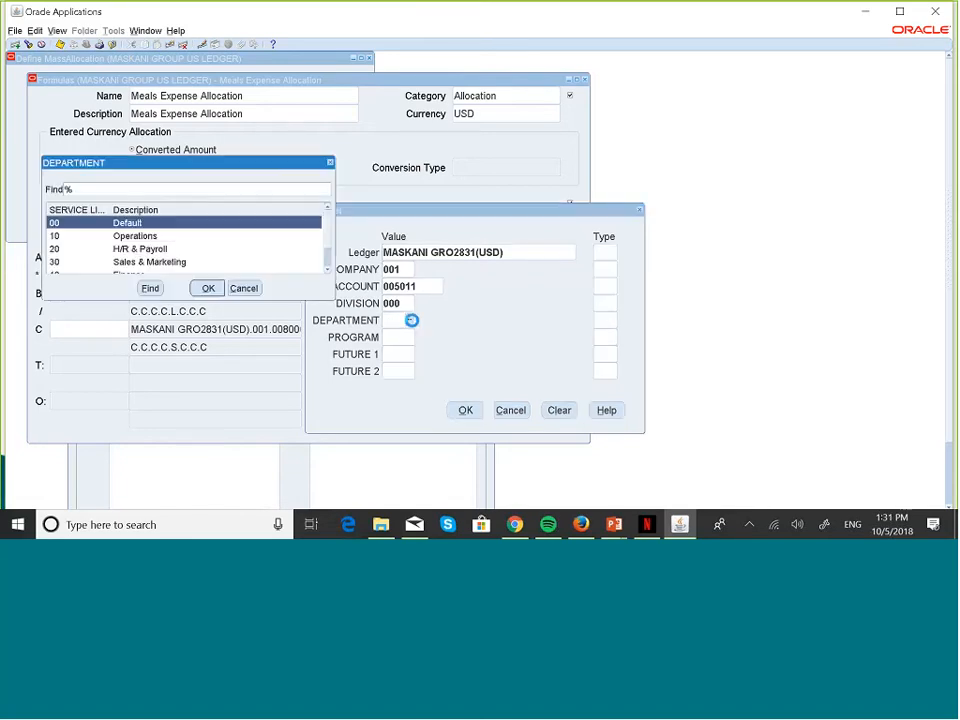
{"action": "left_click", "coordinate": [326, 268]}
{"action": "left_click", "coordinate": [327, 270]}
{"action": "left_click", "coordinate": [160, 262]}
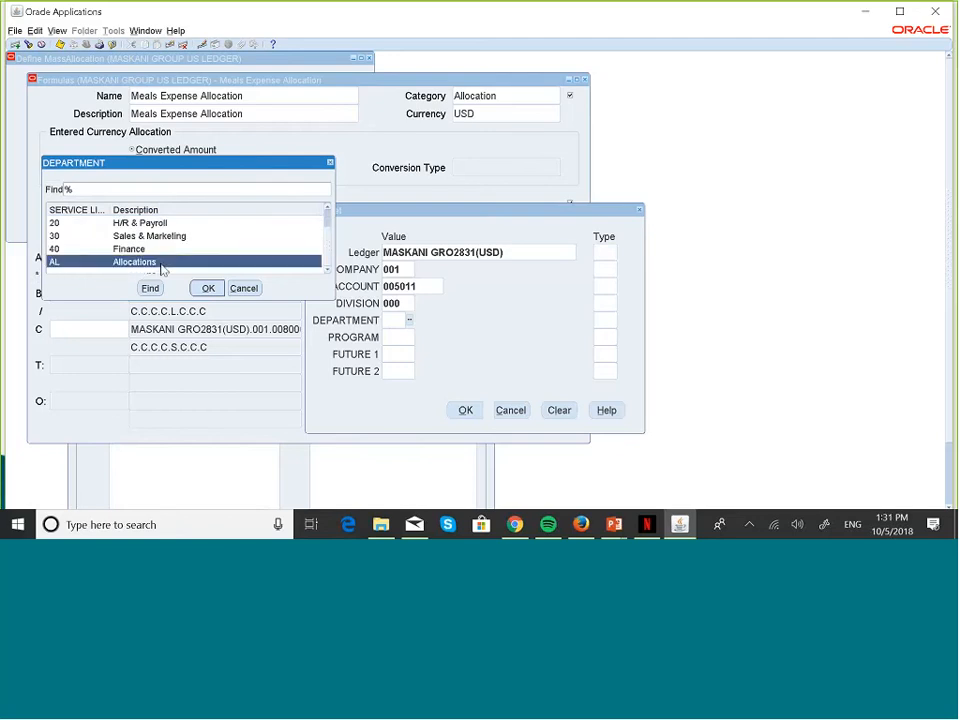
{"action": "left_click", "coordinate": [208, 289]}
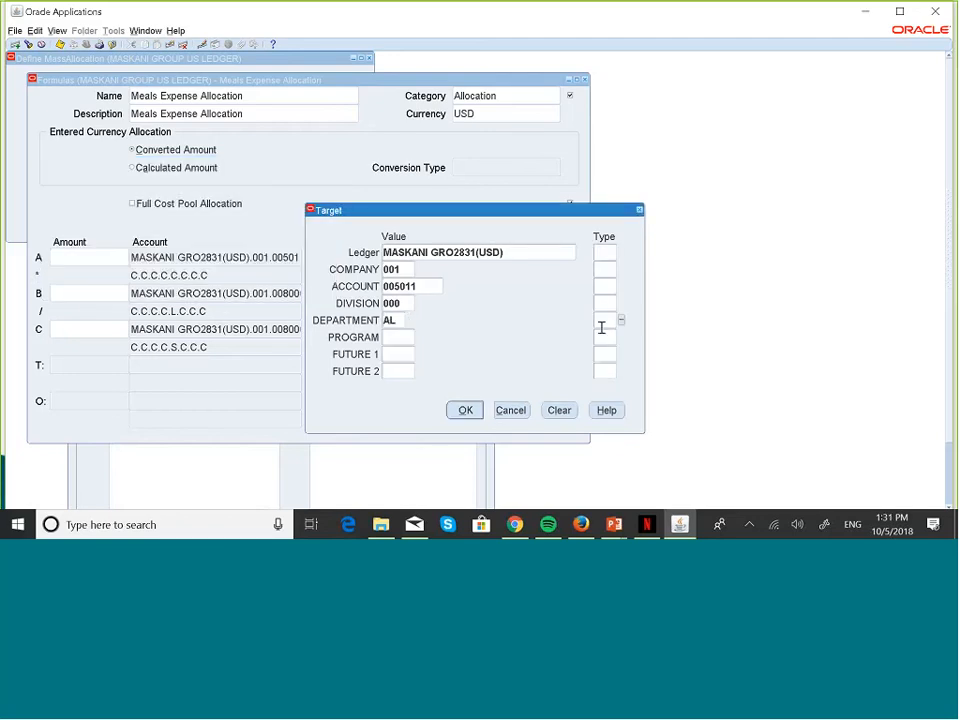
Step: Make the department type Looping and enter 000 for program, future 1 and future 2
{"action": "left_click", "coordinate": [621, 322]}
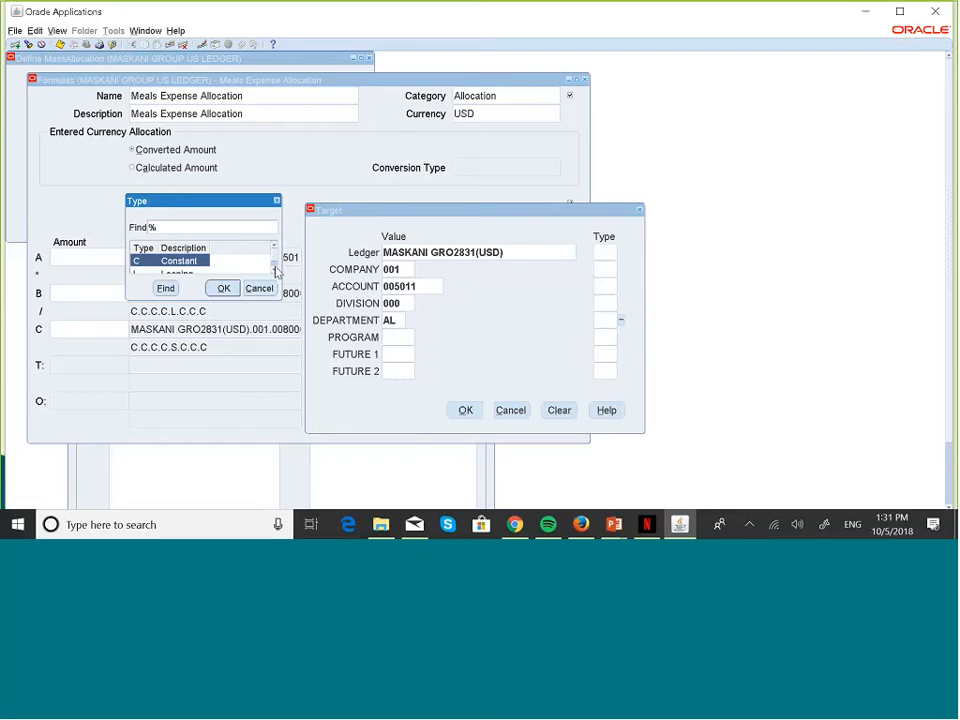
{"action": "left_click", "coordinate": [276, 271]}
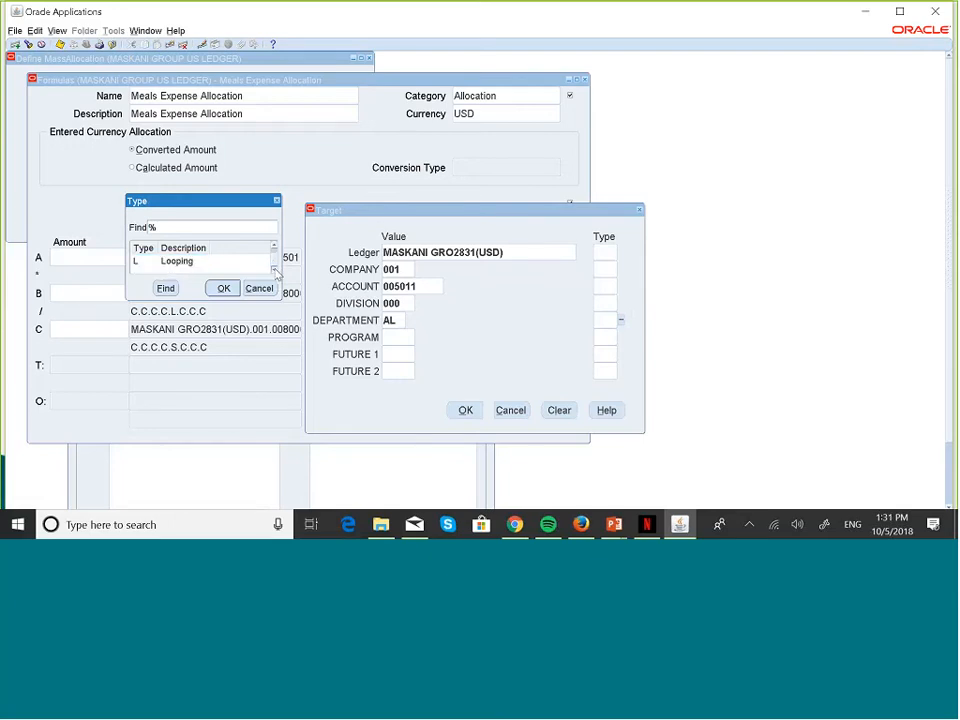
{"action": "left_click", "coordinate": [184, 262]}
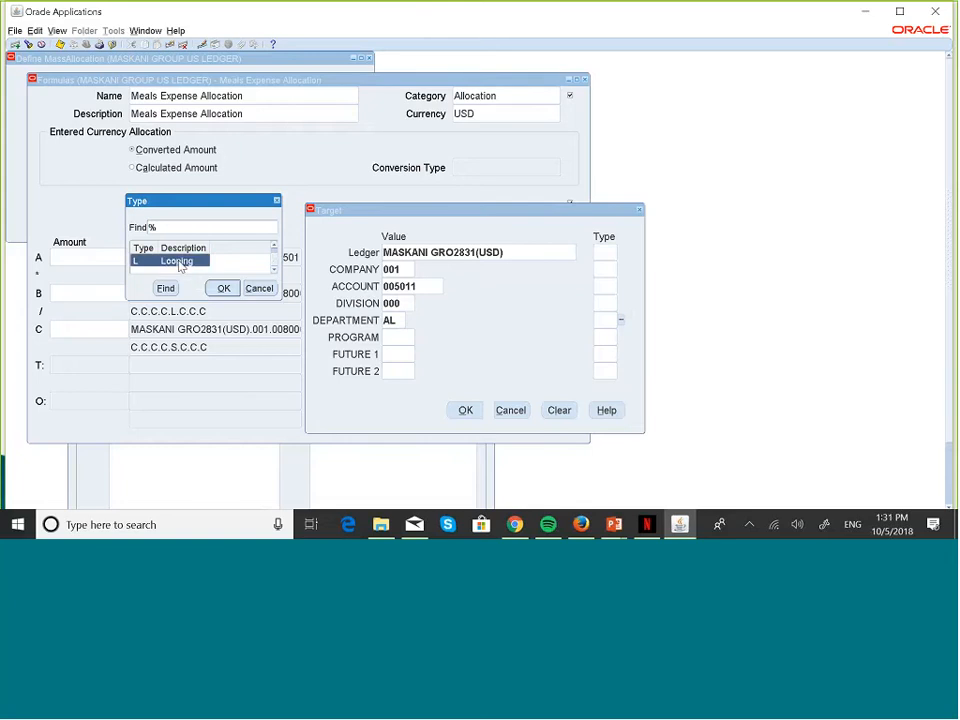
{"action": "left_click", "coordinate": [223, 288]}
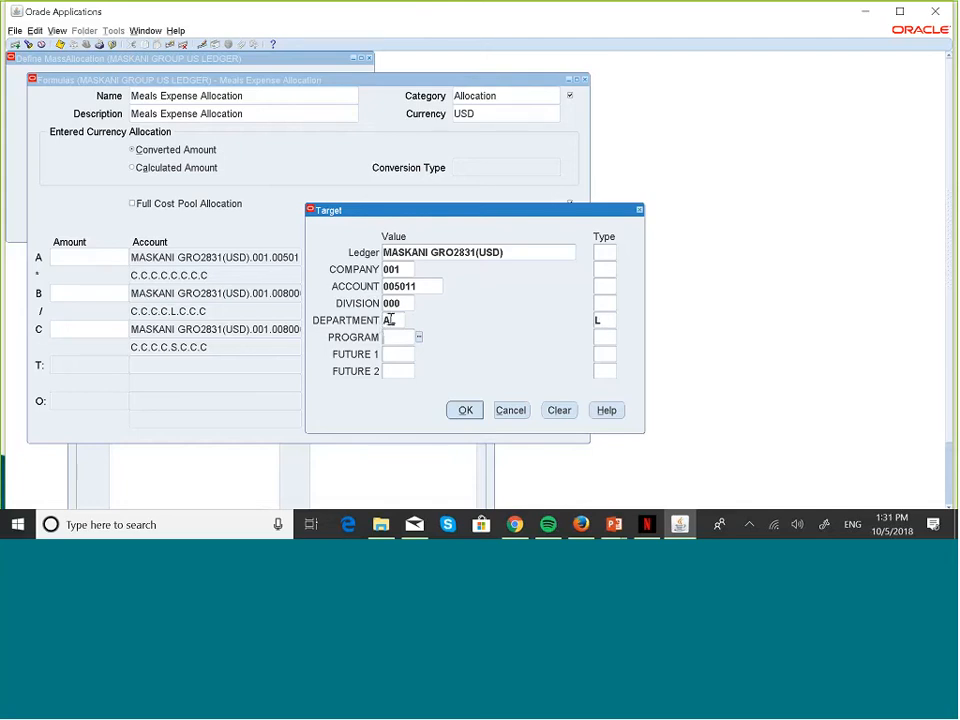
{"action": "type", "text": "000"}
{"action": "left_click", "coordinate": [395, 351]}
{"action": "type", "text": "00"}
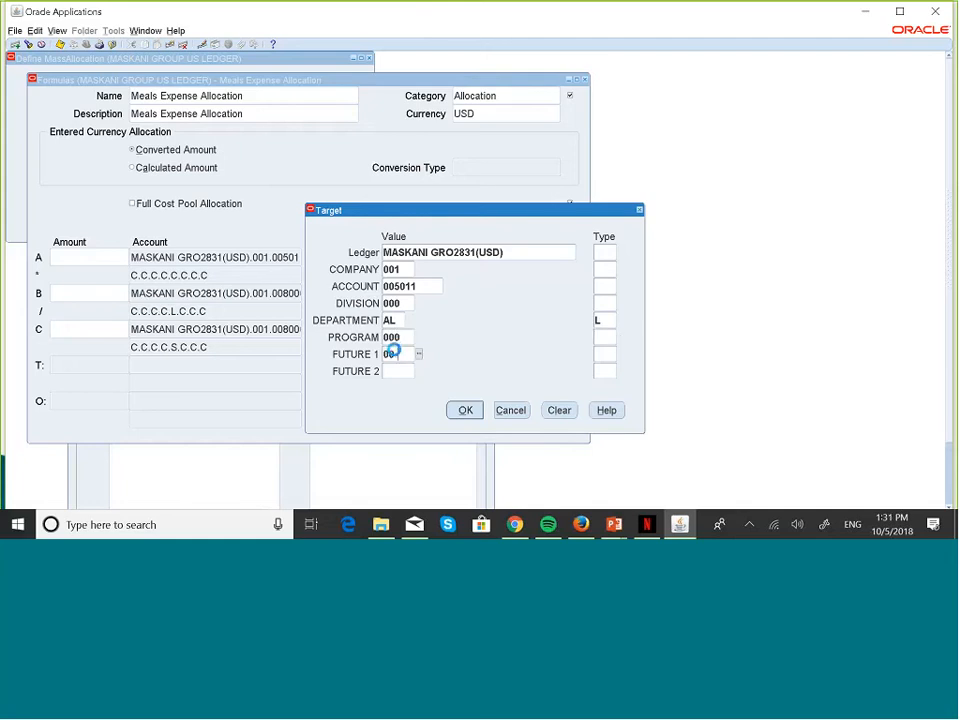
{"action": "type", "text": "0"}
{"action": "left_click", "coordinate": [394, 371]}
{"action": "type", "text": "000"}
{"action": "key", "text": "Tab"}
Step: Set the ledger, company, account and division types to Constant (C)
{"action": "left_click", "coordinate": [597, 252]}
{"action": "type", "text": "C"}
{"action": "left_click", "coordinate": [601, 269]}
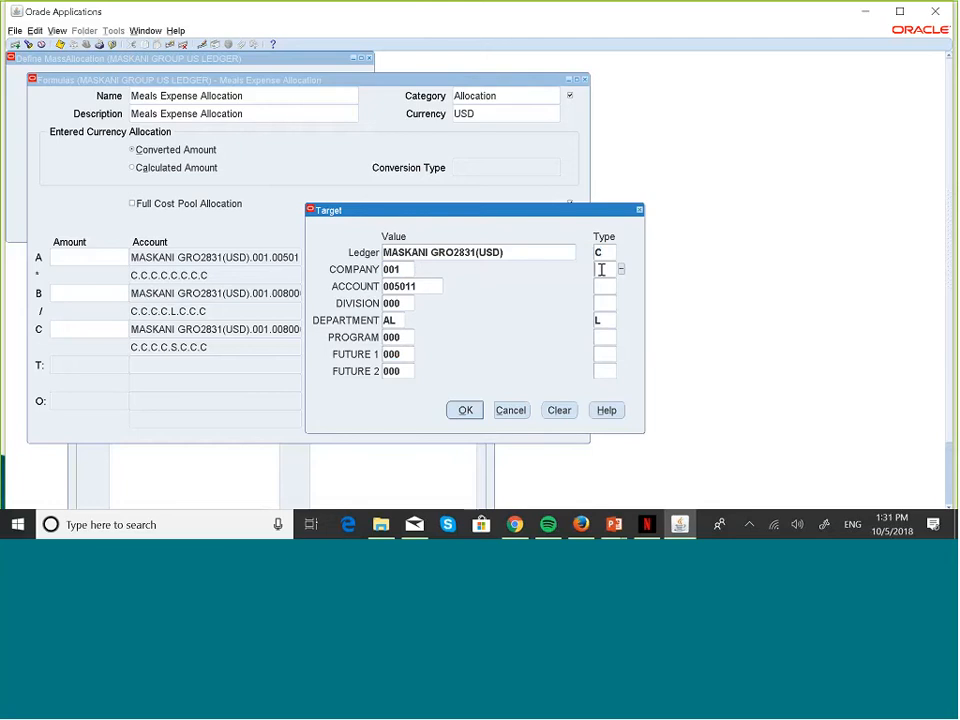
{"action": "type", "text": "C"}
{"action": "key", "text": "Tab"}
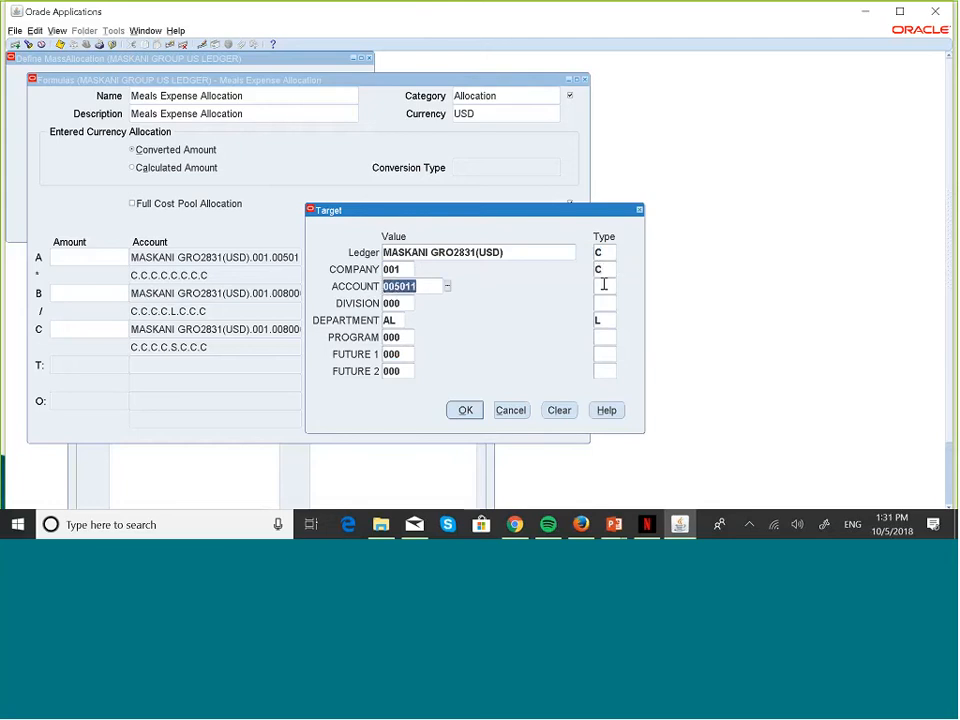
{"action": "left_click", "coordinate": [604, 285]}
{"action": "type", "text": "C"}
{"action": "key", "text": "Tab"}
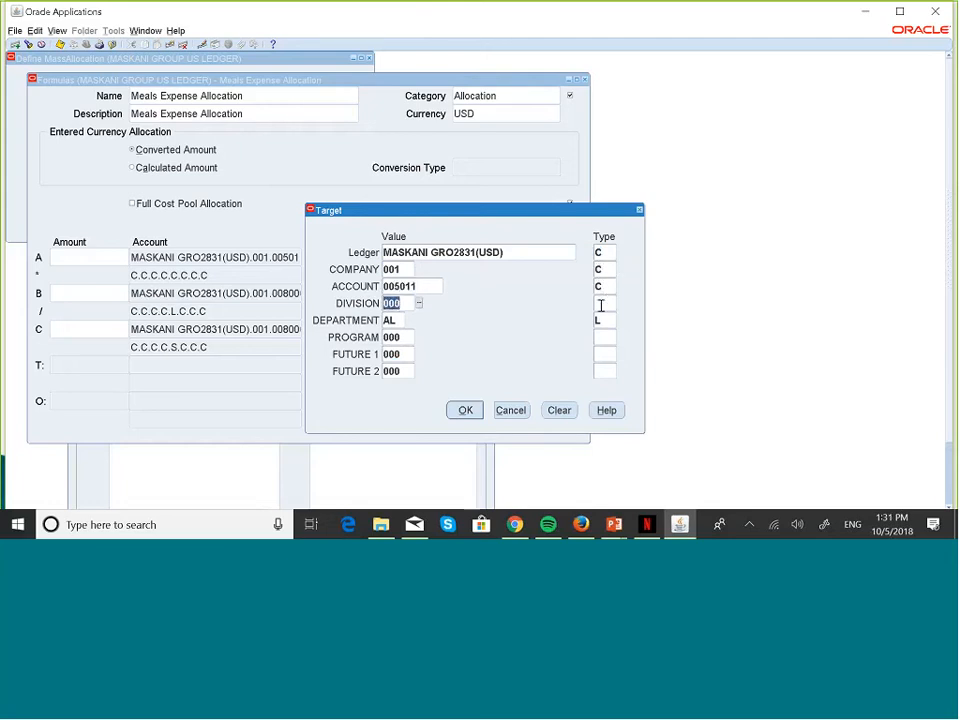
{"action": "left_click", "coordinate": [601, 305]}
{"action": "type", "text": "C"}
{"action": "key", "text": "Tab"}
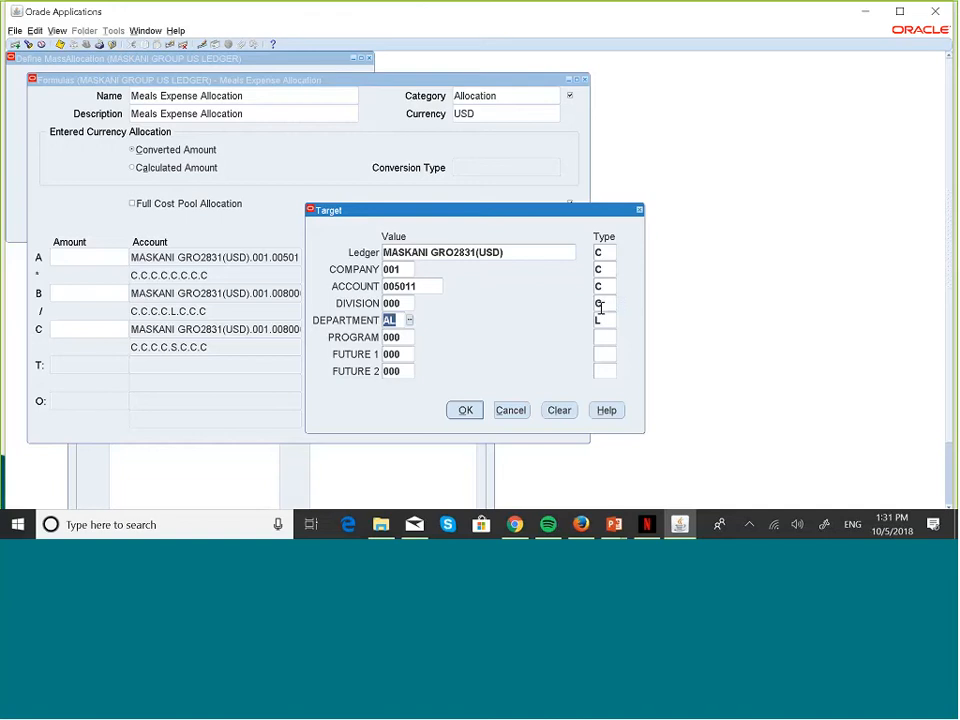
Step: Set program, future 1 and future 2 types to Constant and accept the target line
{"action": "left_click", "coordinate": [602, 336]}
{"action": "type", "text": "C"}
{"action": "key", "text": "Tab"}
{"action": "left_click", "coordinate": [605, 355]}
{"action": "type", "text": "C"}
{"action": "key", "text": "Tab"}
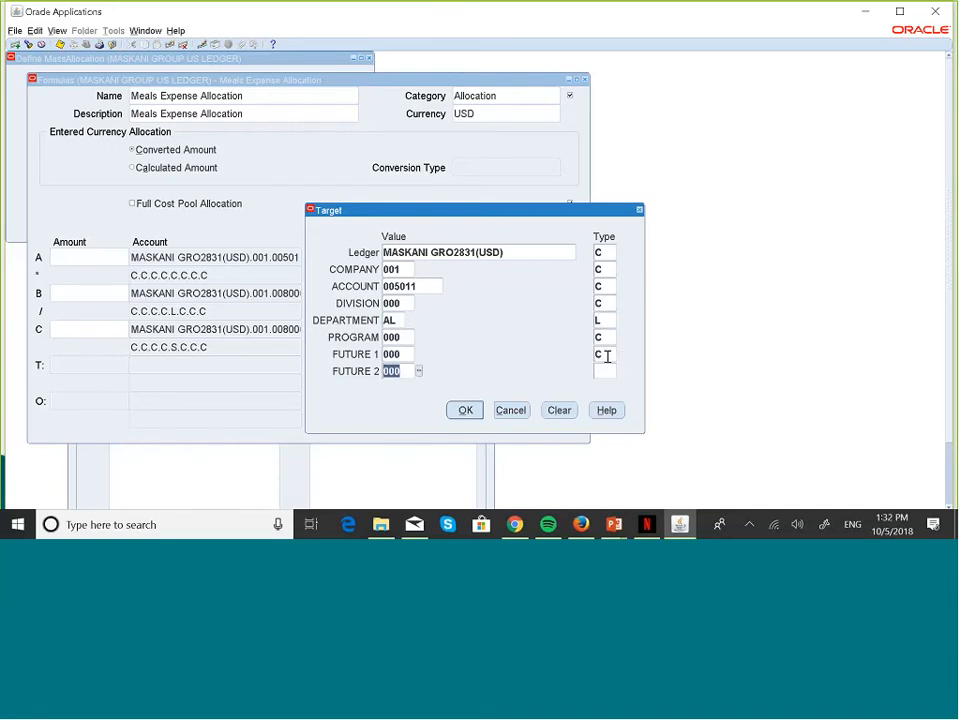
{"action": "left_click", "coordinate": [603, 368]}
{"action": "type", "text": "C"}
{"action": "left_click", "coordinate": [465, 405]}
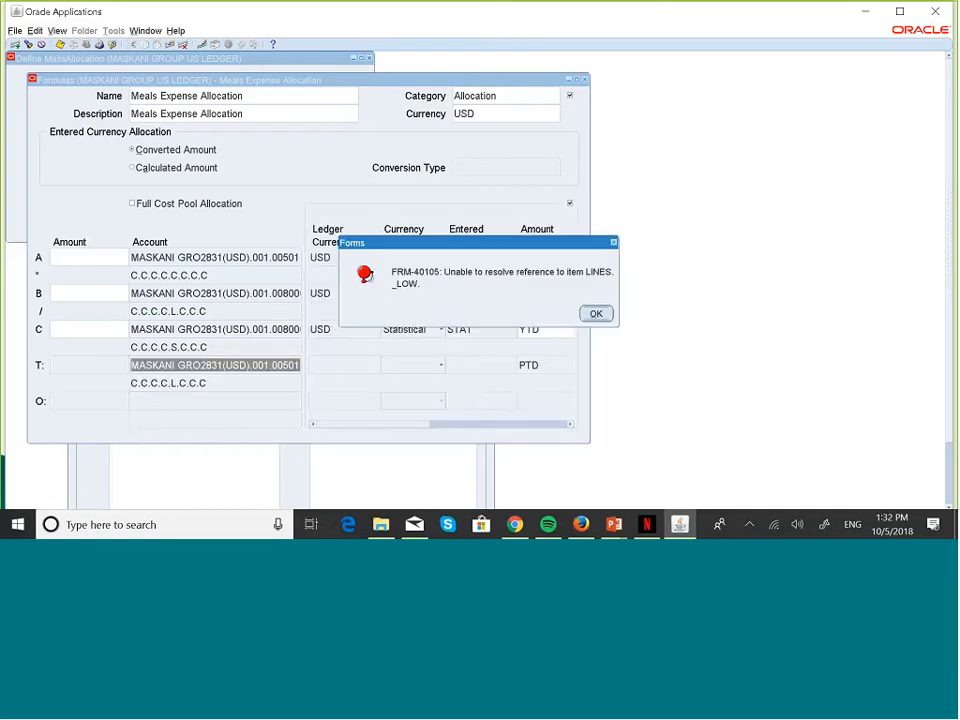
Step: Dismiss the FRM-40105 error, cancel the empty Offset entry and re-confirm the target line
{"action": "left_click", "coordinate": [591, 314]}
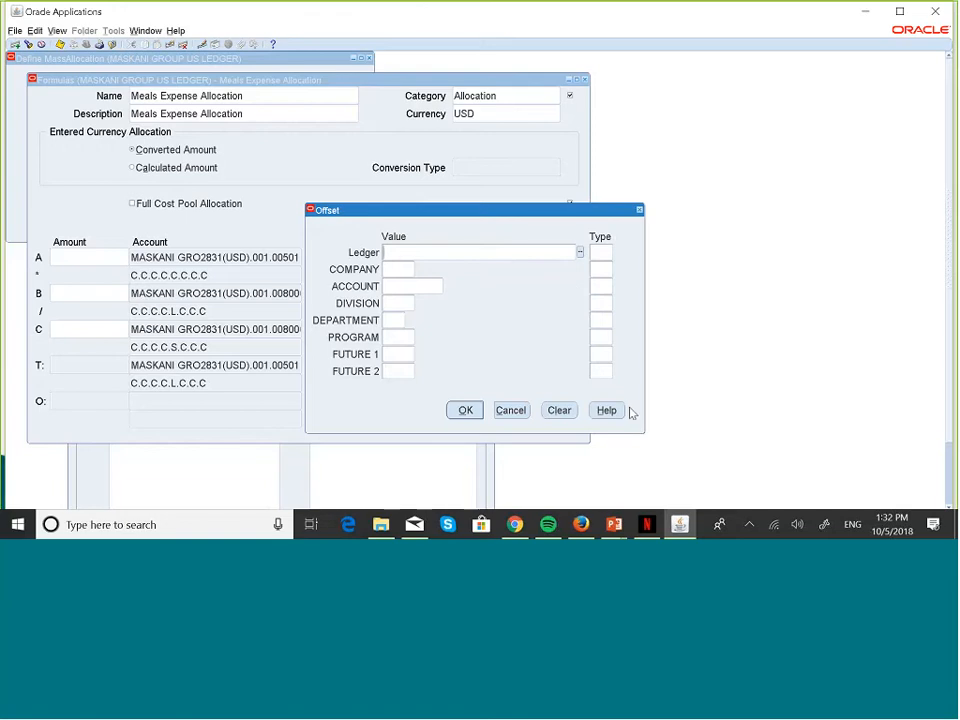
{"action": "left_click", "coordinate": [512, 412]}
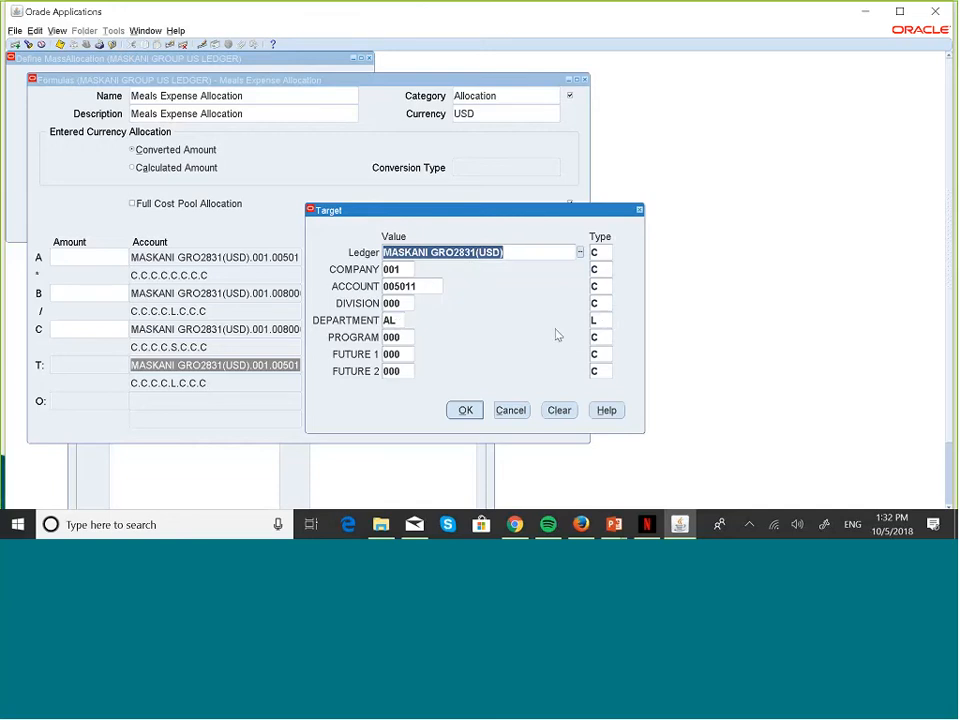
{"action": "left_click", "coordinate": [471, 412]}
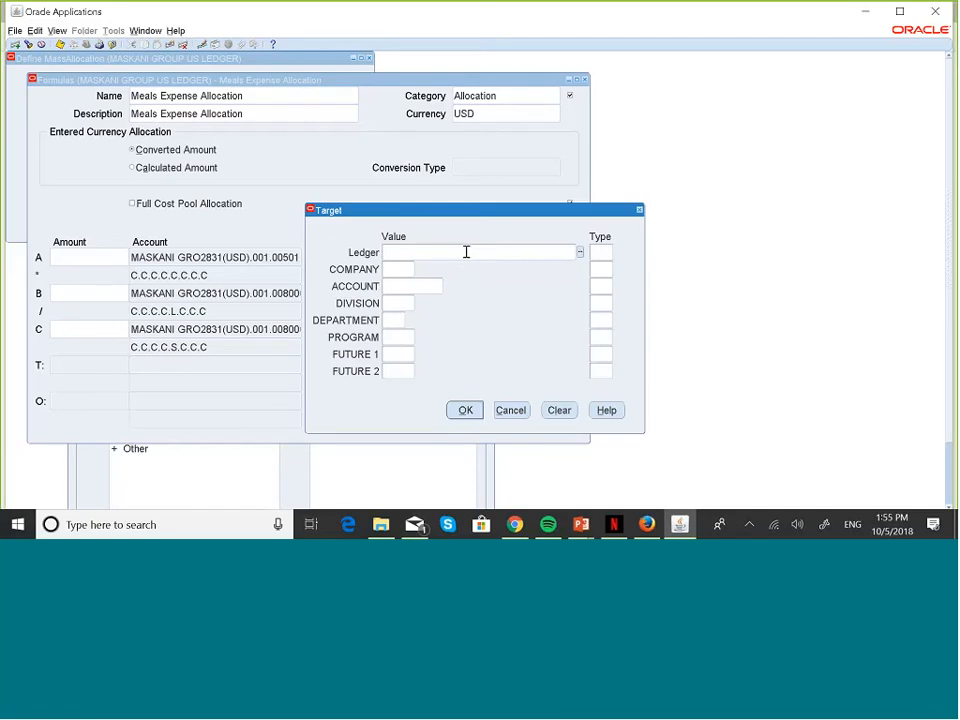
Step: Refill the target's ledger, company 001 and Meals account 005011
{"action": "left_click", "coordinate": [580, 254]}
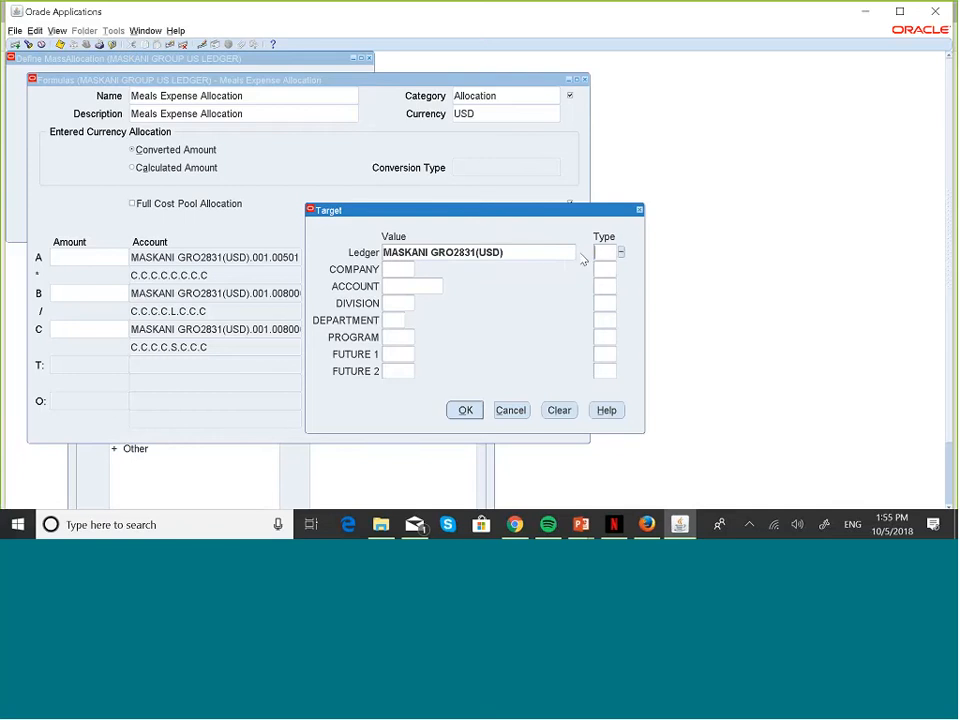
{"action": "left_click", "coordinate": [396, 269]}
{"action": "type", "text": "001"}
{"action": "key", "text": "Tab"}
{"action": "left_click", "coordinate": [399, 287]}
{"action": "left_click", "coordinate": [447, 286]}
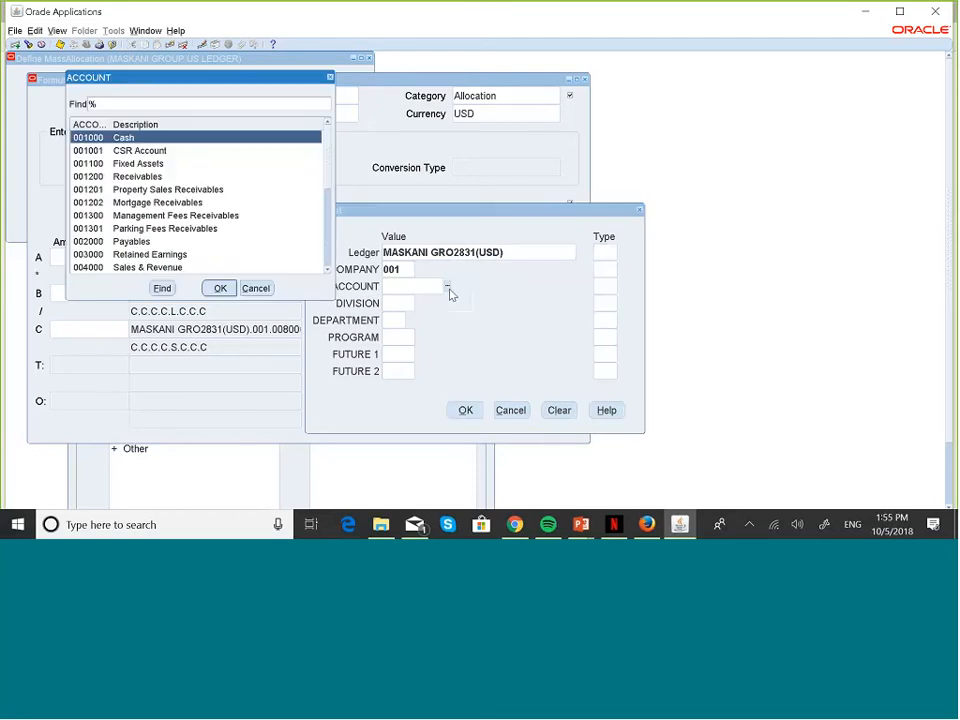
{"action": "scroll", "coordinate": [300, 262], "scroll_direction": "down", "scroll_amount": 3}
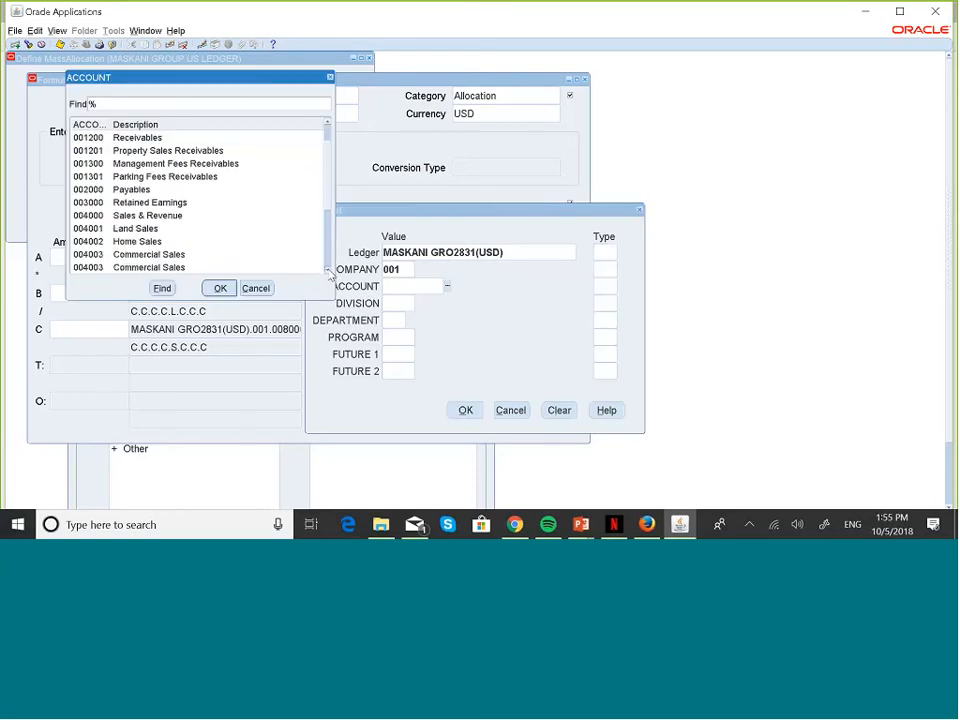
{"action": "scroll", "coordinate": [323, 268], "scroll_direction": "down", "scroll_amount": 3}
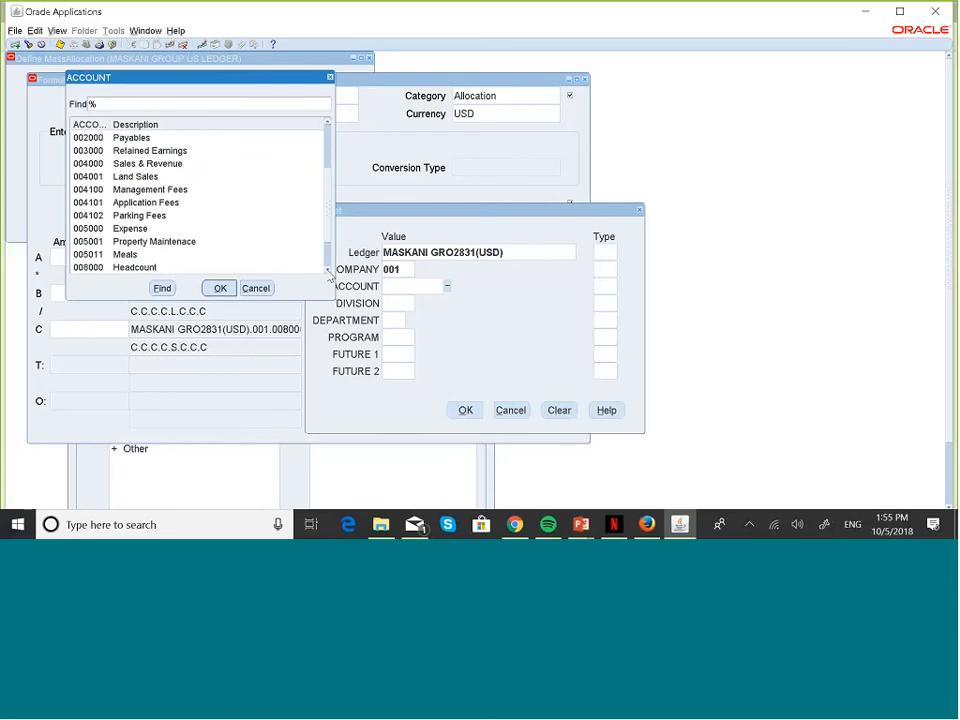
{"action": "left_click", "coordinate": [130, 254]}
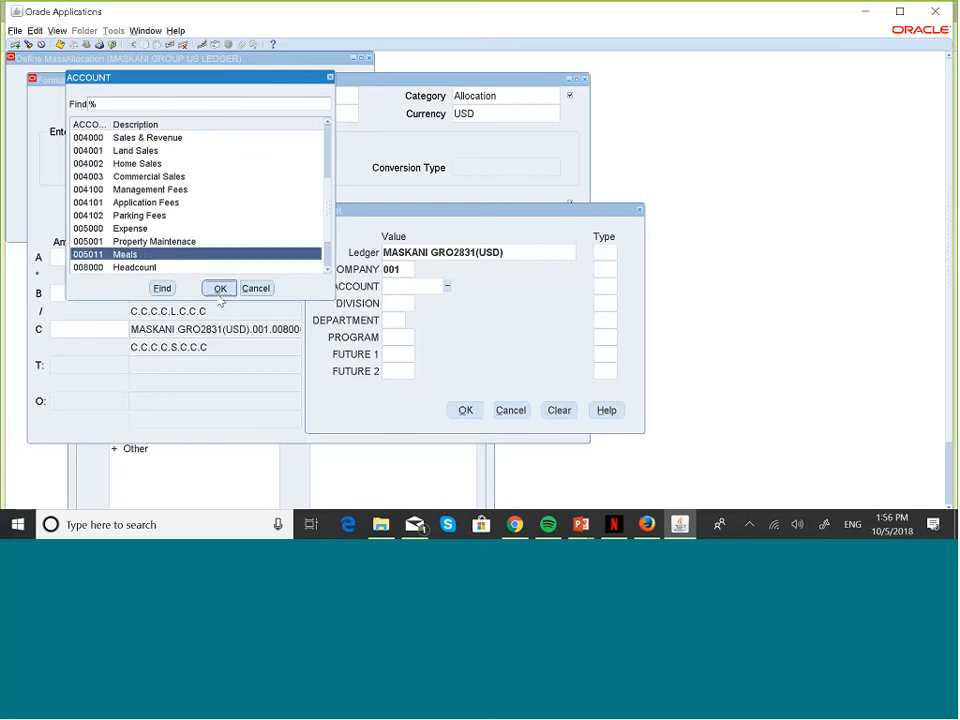
{"action": "left_click", "coordinate": [220, 288]}
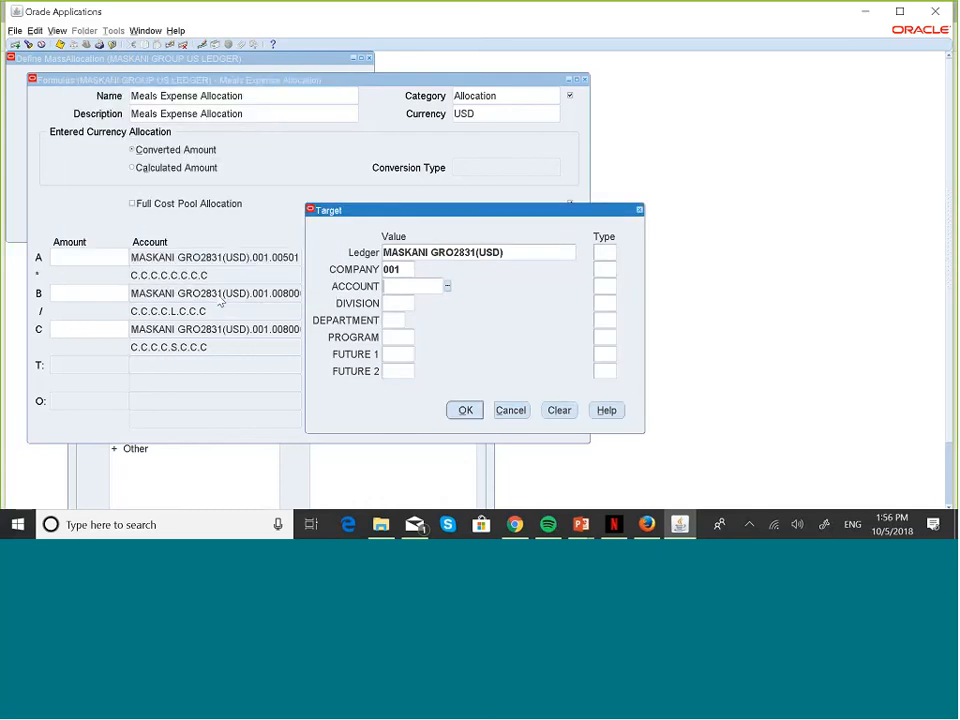
Step: Enter division 000 and department AL for the target
{"action": "left_click", "coordinate": [395, 307]}
{"action": "type", "text": "000"}
{"action": "key", "text": "Tab"}
{"action": "left_click", "coordinate": [390, 320]}
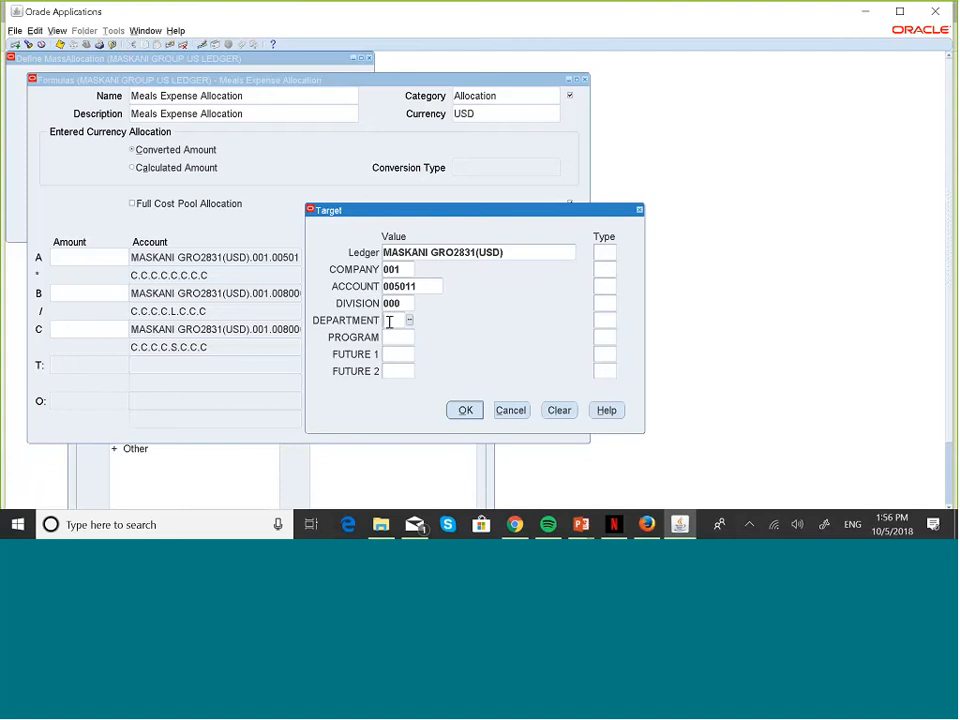
{"action": "type", "text": "AL"}
{"action": "key", "text": "Tab"}
{"action": "left_click", "coordinate": [400, 337]}
Step: Enter 000 for program, future 1 and future 2
{"action": "type", "text": "000"}
{"action": "key", "text": "Tab"}
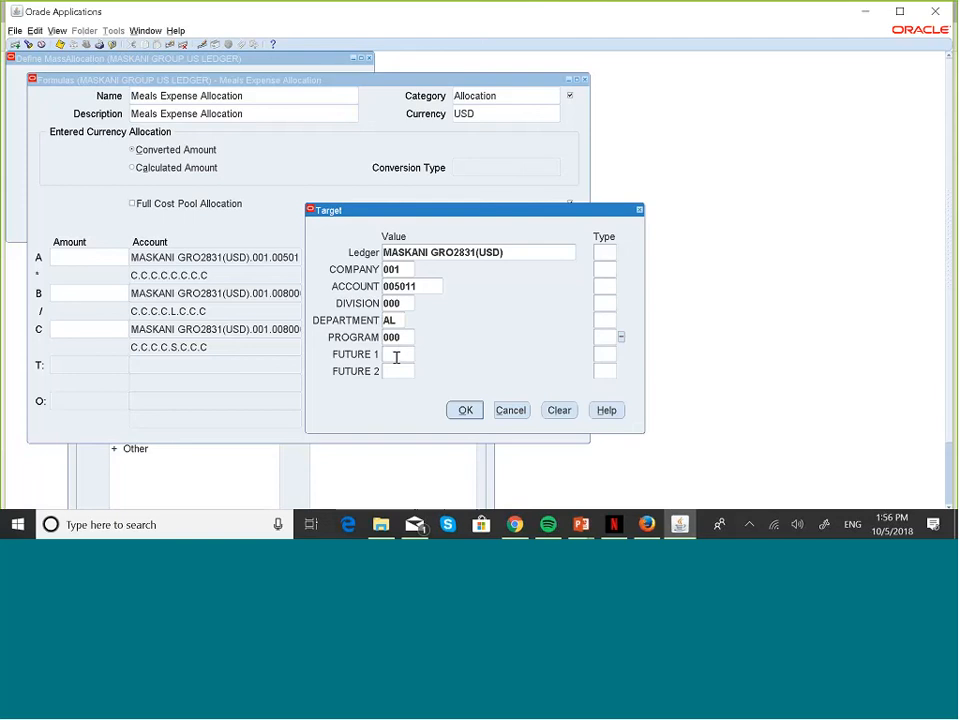
{"action": "left_click", "coordinate": [396, 356]}
{"action": "type", "text": "000"}
{"action": "left_click", "coordinate": [392, 369]}
{"action": "type", "text": "000"}
{"action": "key", "text": "Tab"}
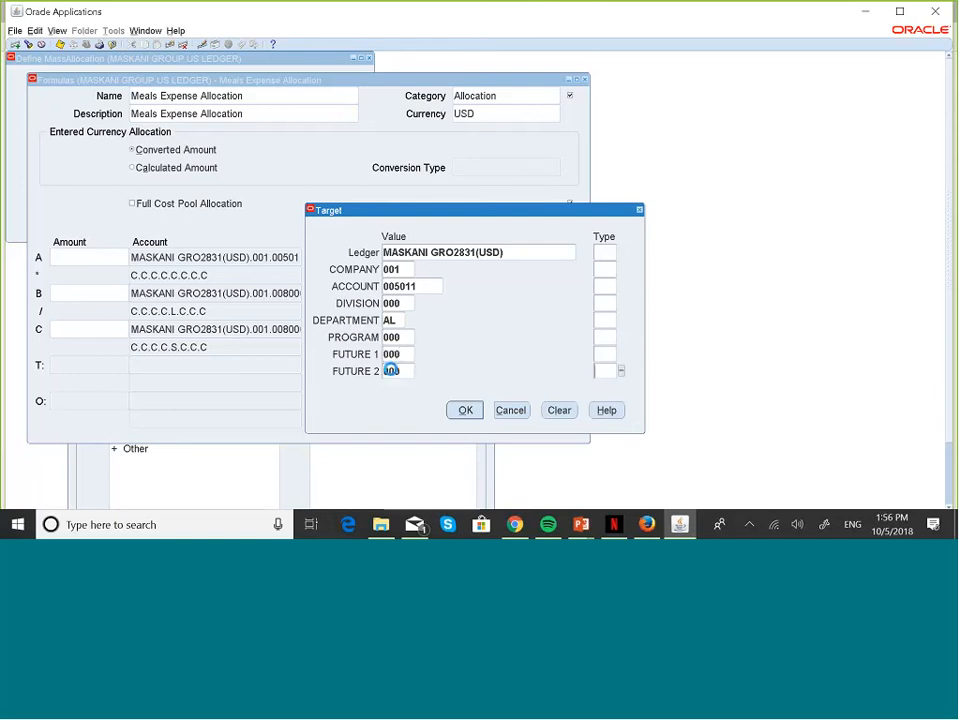
Step: Set the ledger, company, account and division types to Constant (C)
{"action": "left_click", "coordinate": [597, 252]}
{"action": "type", "text": "C"}
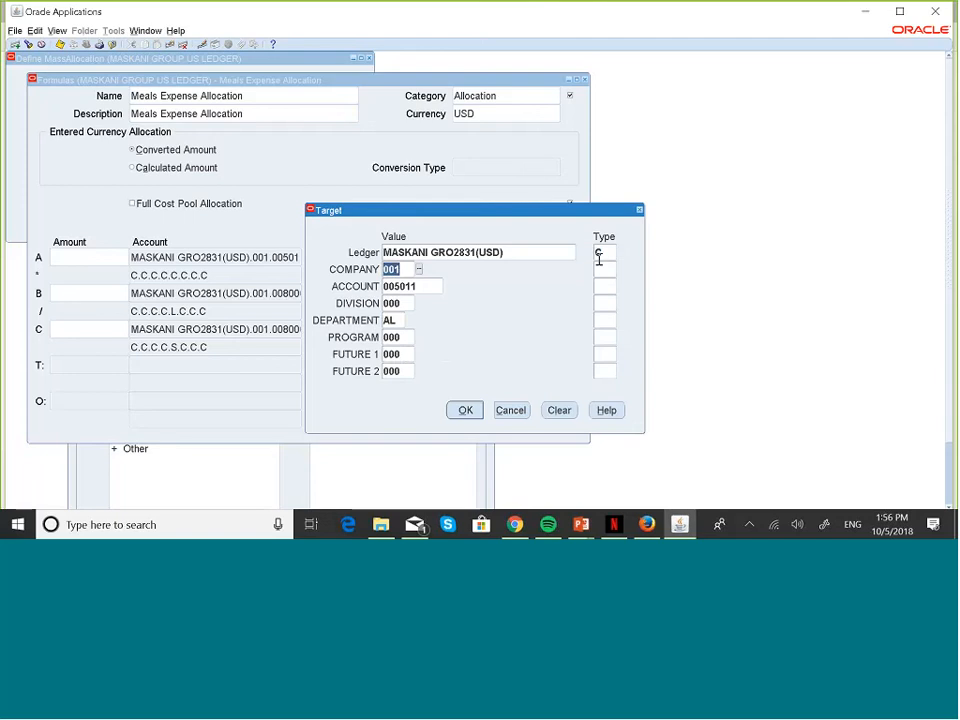
{"action": "left_click", "coordinate": [603, 269]}
{"action": "type", "text": "C"}
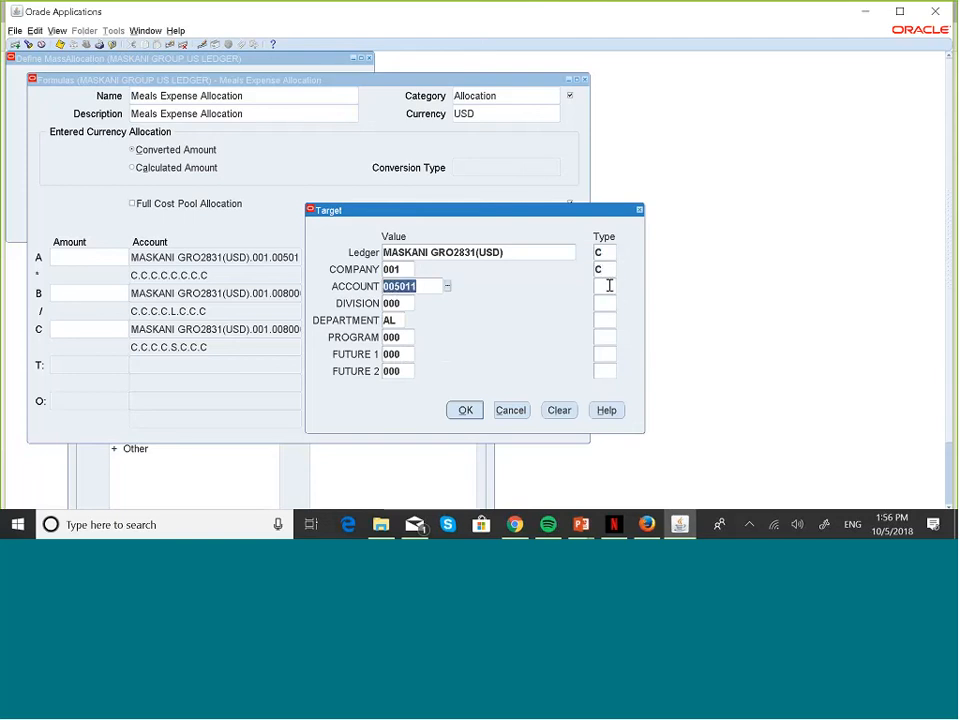
{"action": "left_click", "coordinate": [609, 286]}
{"action": "type", "text": "C"}
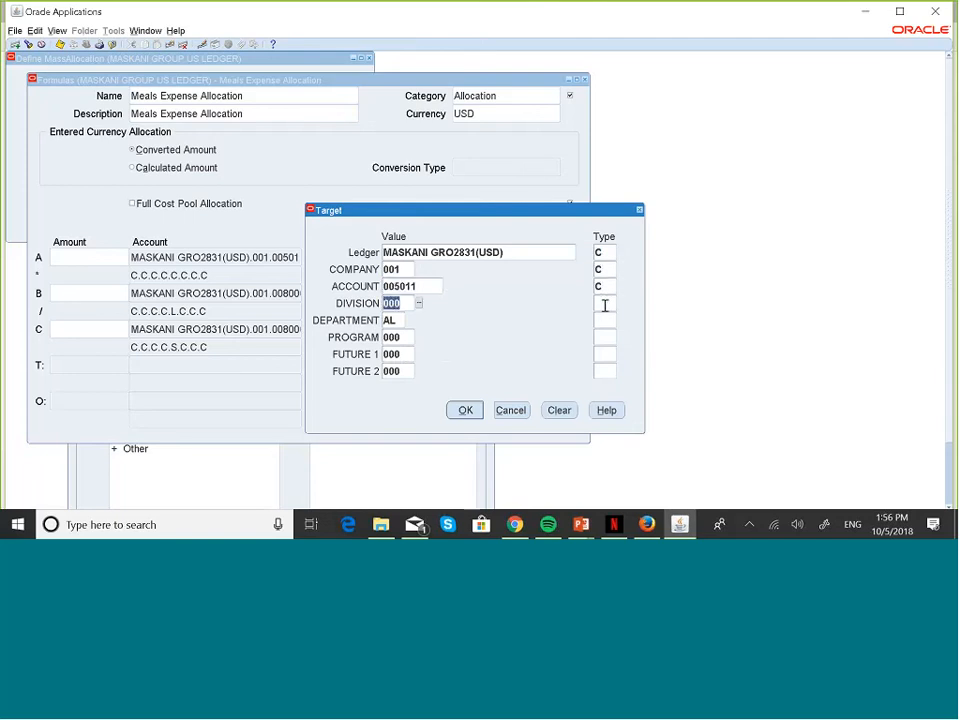
{"action": "left_click", "coordinate": [605, 305]}
{"action": "type", "text": "C"}
Step: Keep department Looping, make program and both futures Constant, and accept the target
{"action": "left_click", "coordinate": [605, 320]}
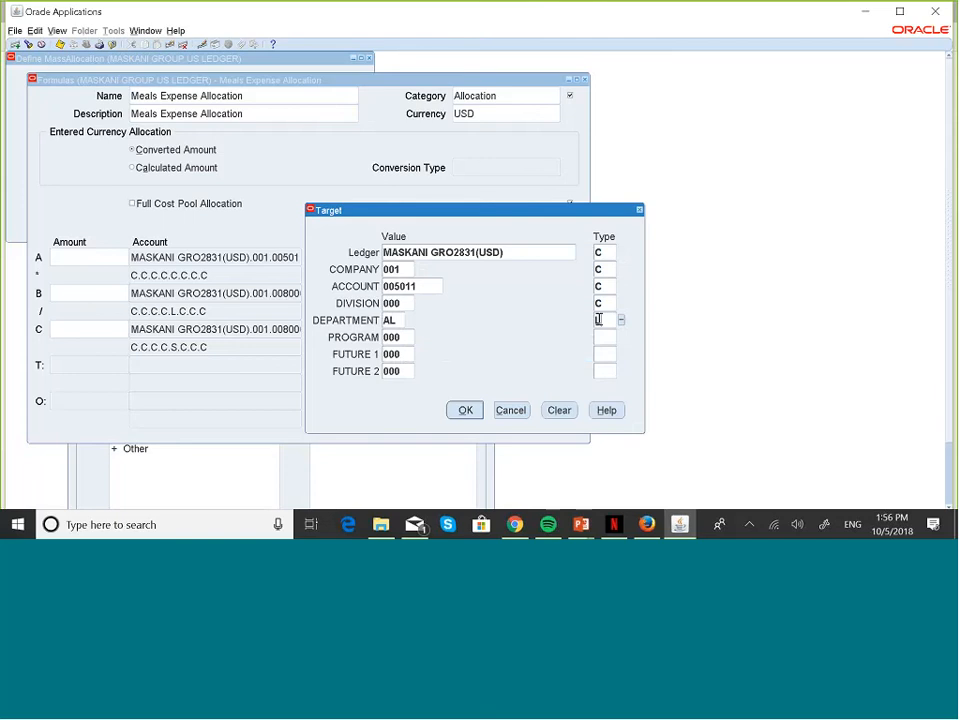
{"action": "key", "text": "Tab"}
{"action": "key", "text": "Tab"}
{"action": "type", "text": "C"}
{"action": "key", "text": "Tab"}
{"action": "key", "text": "Tab"}
{"action": "type", "text": "C"}
{"action": "key", "text": "Tab"}
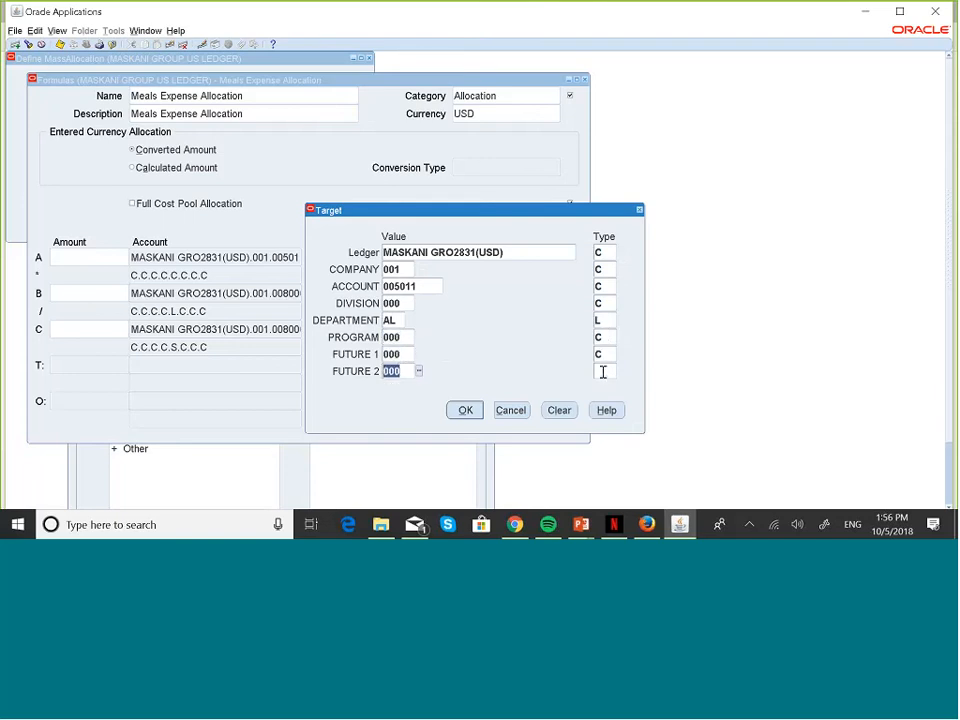
{"action": "key", "text": "Tab"}
{"action": "type", "text": "C"}
{"action": "left_click", "coordinate": [464, 411]}
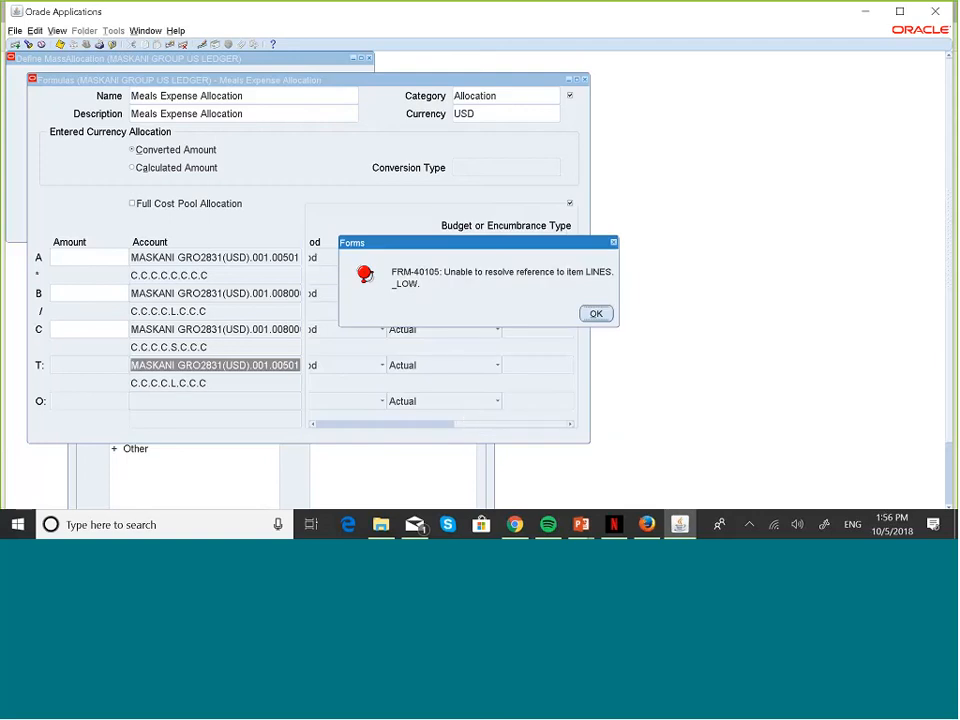
Step: Clear the FRM-40105 errors, re-confirm target C.C.C.C.L.C.C.C, and reach the blank Offset entry
{"action": "left_click", "coordinate": [597, 313]}
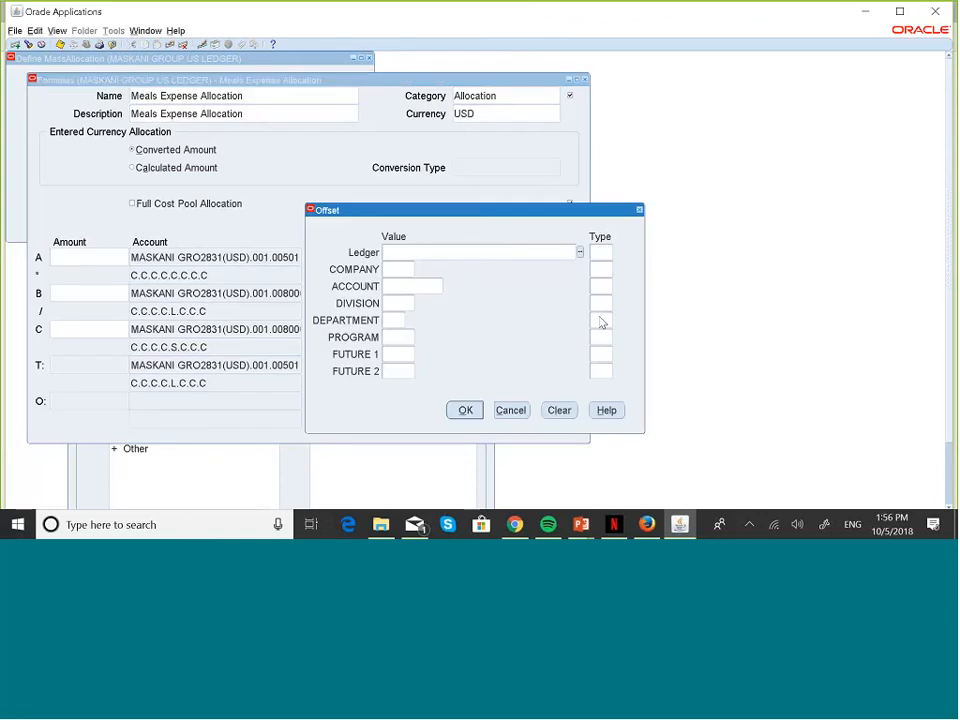
{"action": "left_click", "coordinate": [639, 210]}
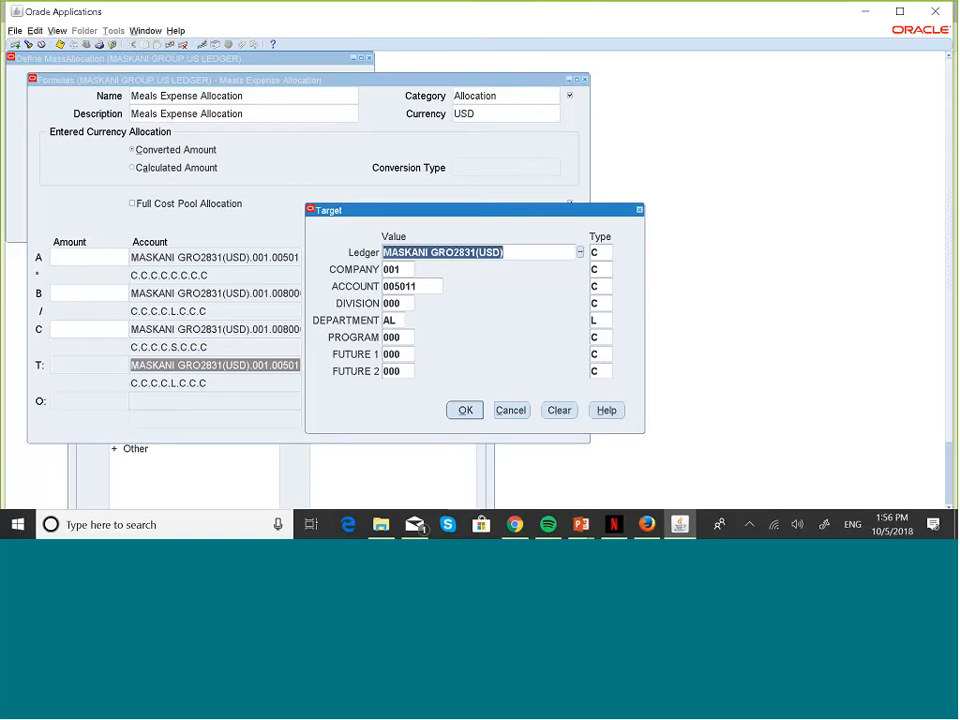
{"action": "left_click", "coordinate": [465, 410]}
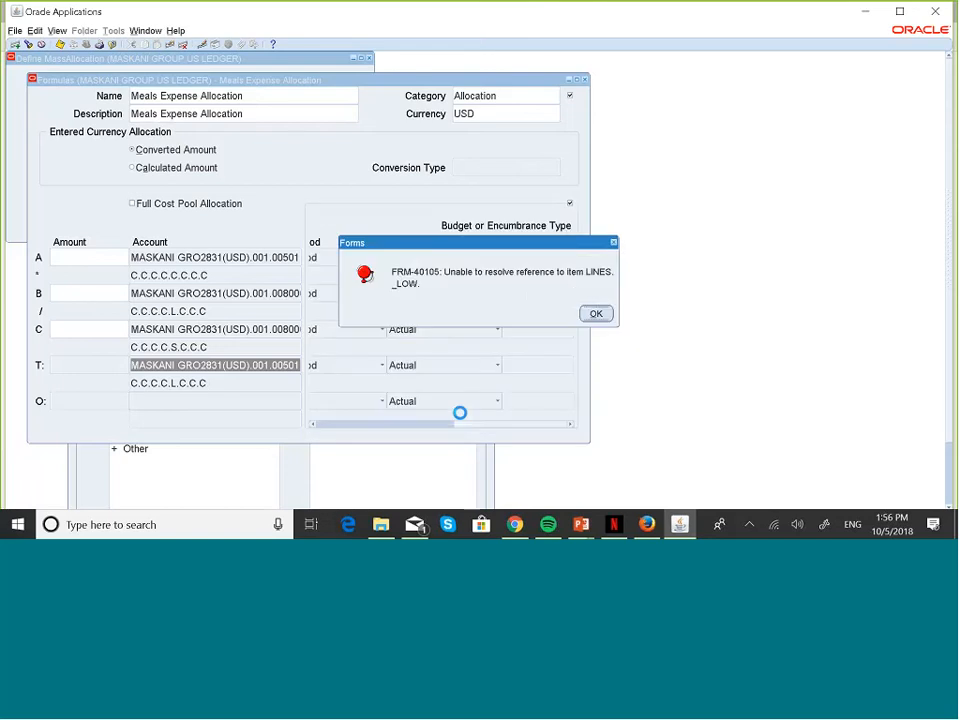
{"action": "left_click", "coordinate": [613, 244]}
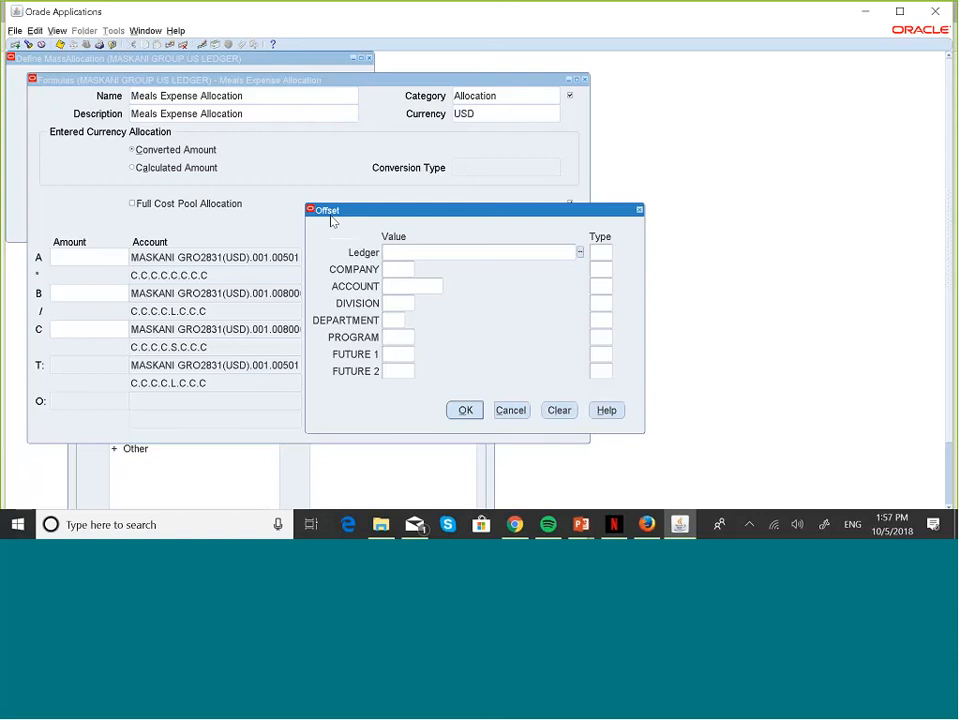
Step: Review the PowerPoint Structure slide's cost pool, target, offset and Meals journal lines
{"action": "key", "text": "super+Tab"}
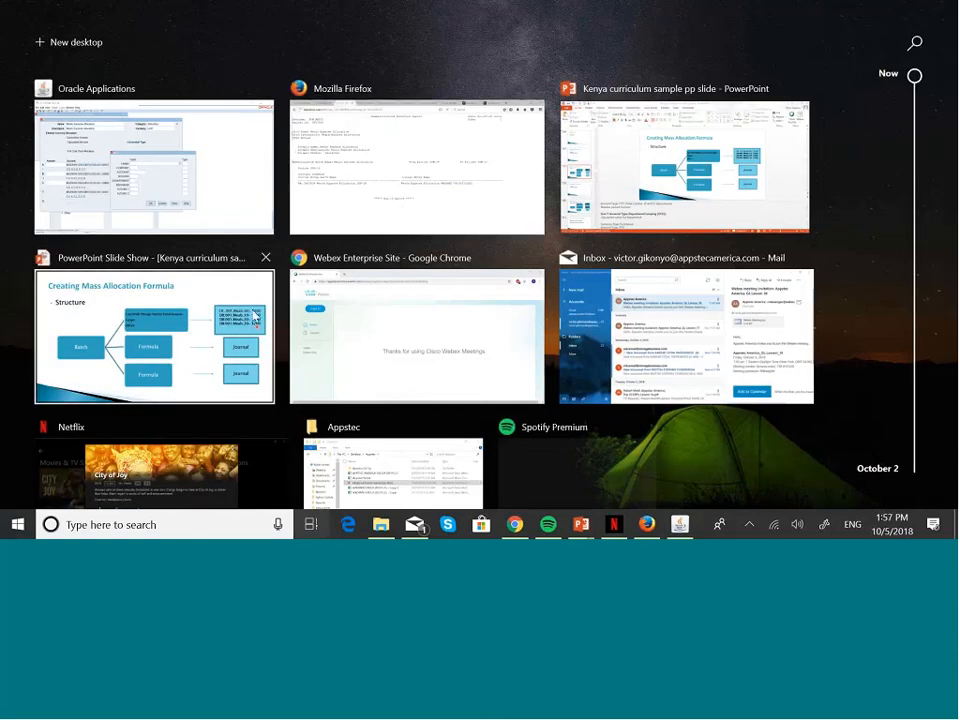
{"action": "left_click", "coordinate": [251, 308]}
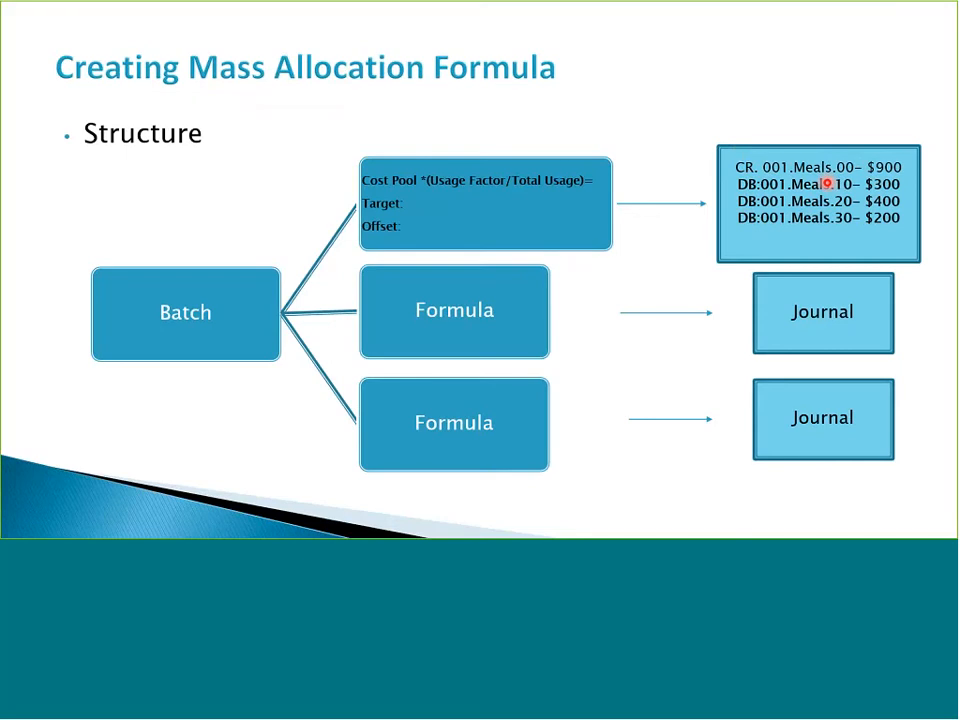
{"action": "key", "text": "super+Tab"}
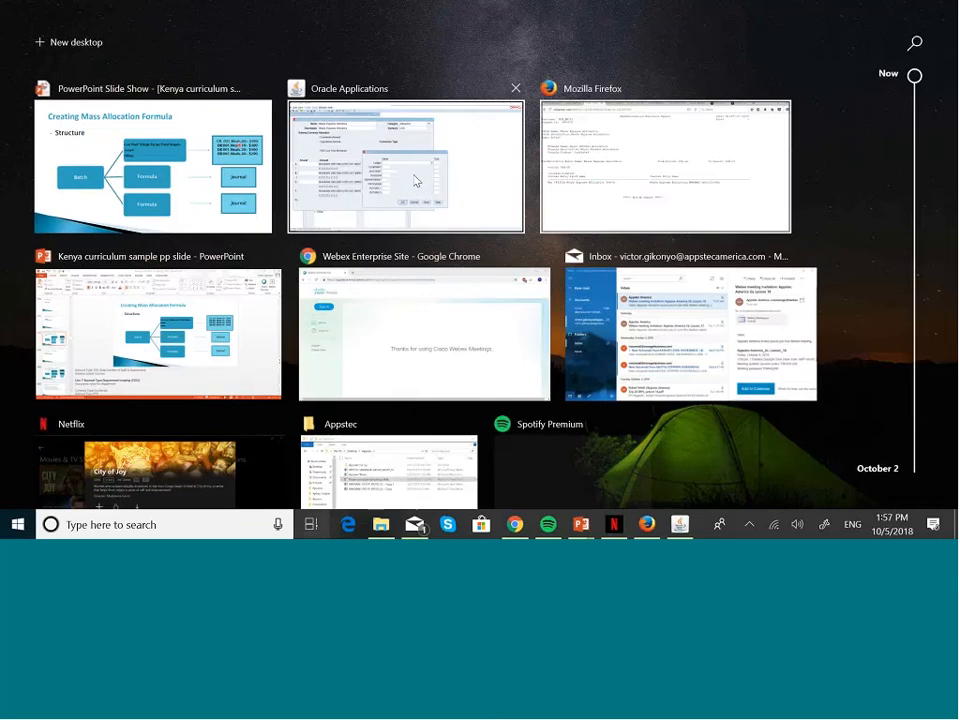
Step: Enter the offset ledger MASKANI GRO2831(USD), company 001 and the 005011 Meals account
{"action": "left_click", "coordinate": [416, 181]}
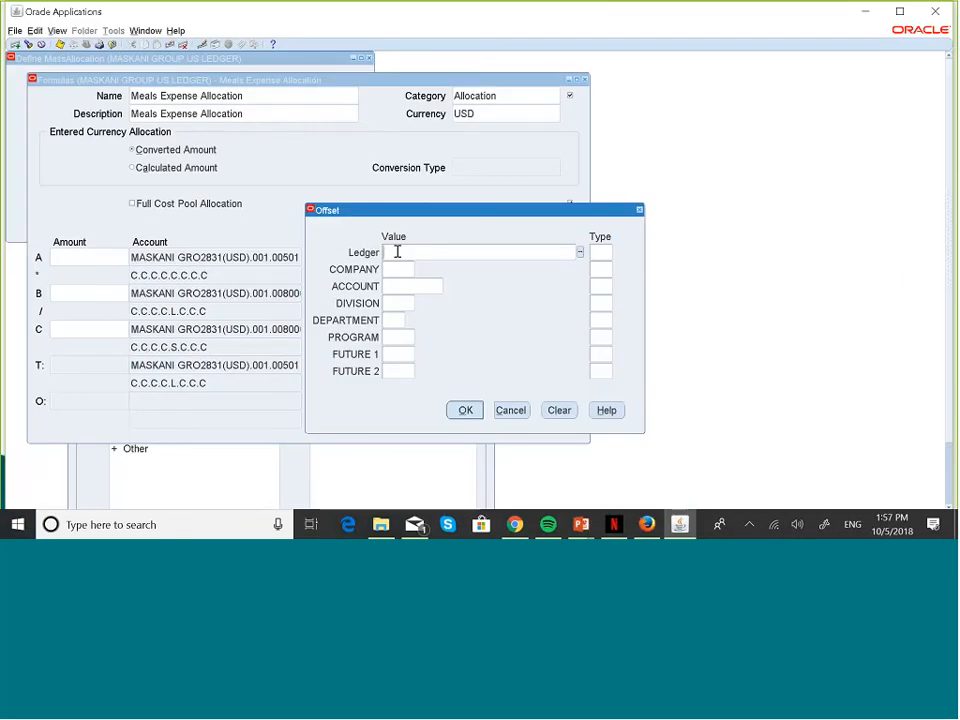
{"action": "type", "text": "MASK"}
{"action": "key", "text": "Tab"}
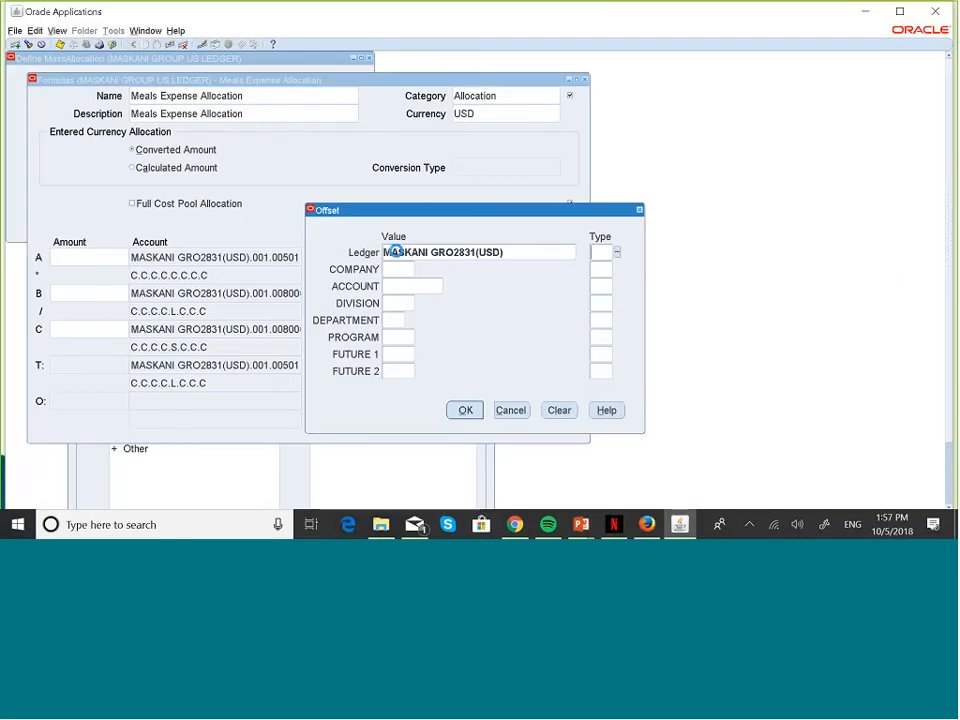
{"action": "key", "text": "Tab"}
{"action": "type", "text": "001"}
{"action": "key", "text": "Tab"}
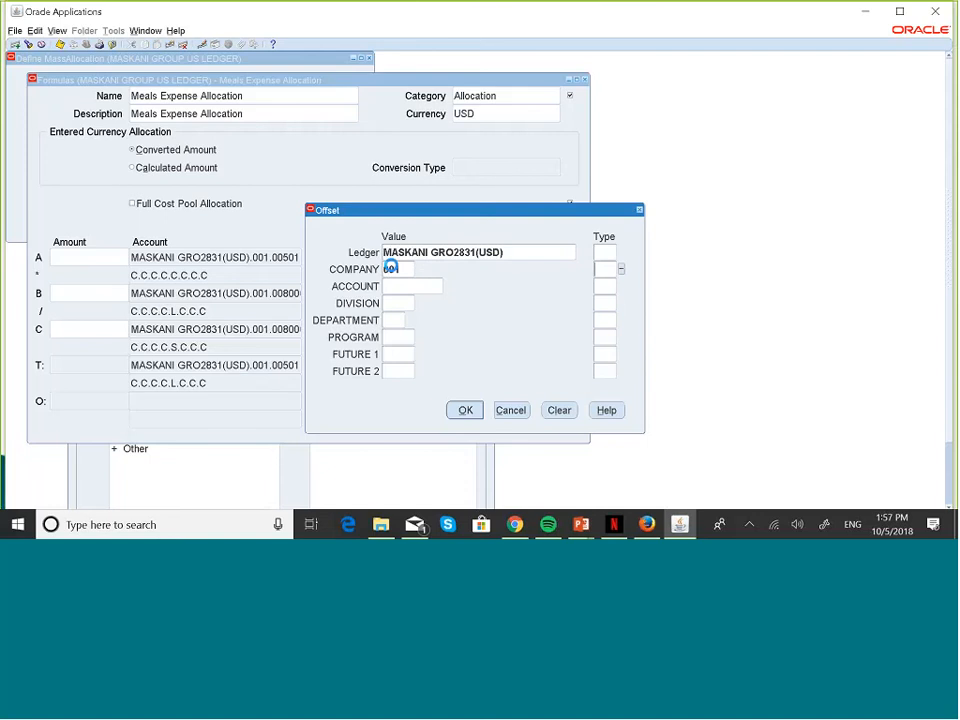
{"action": "left_click", "coordinate": [403, 285]}
{"action": "left_click", "coordinate": [447, 287]}
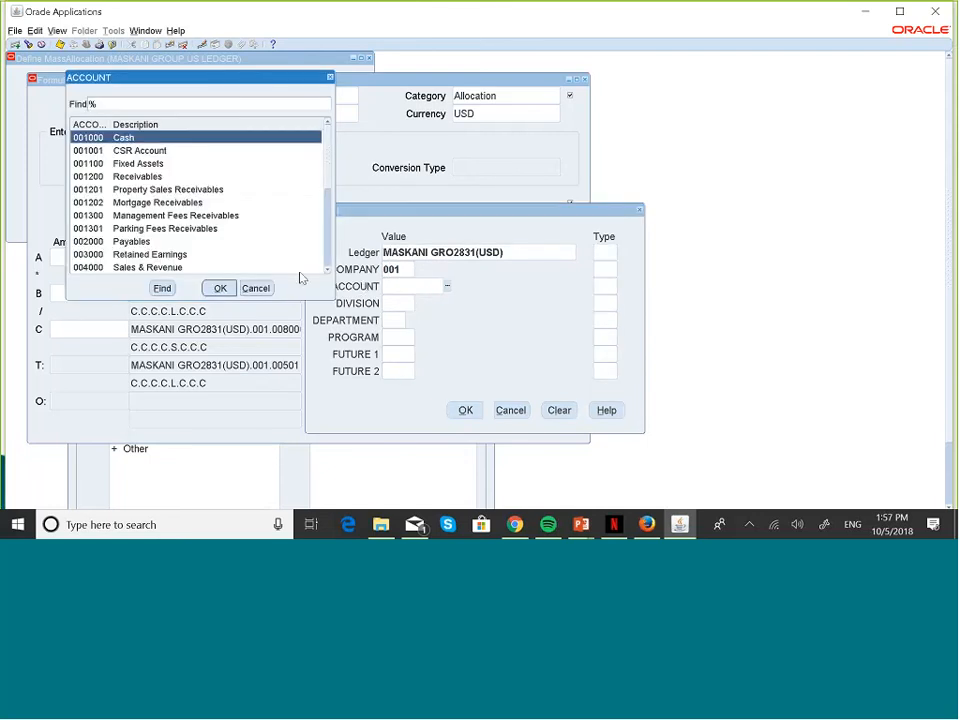
{"action": "left_click", "coordinate": [328, 270]}
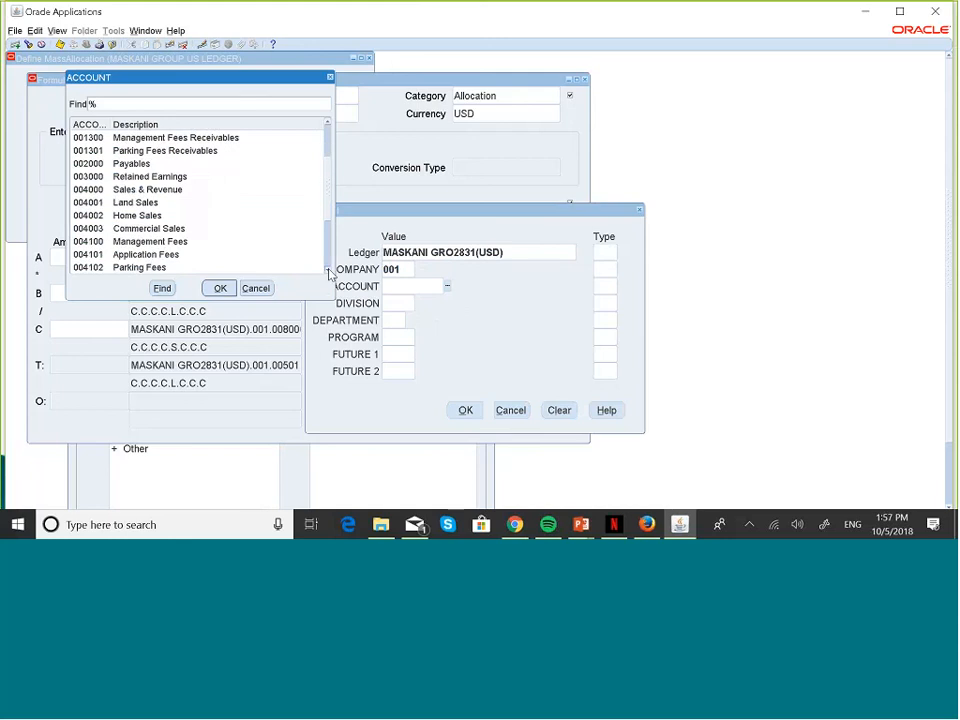
{"action": "left_click", "coordinate": [328, 270]}
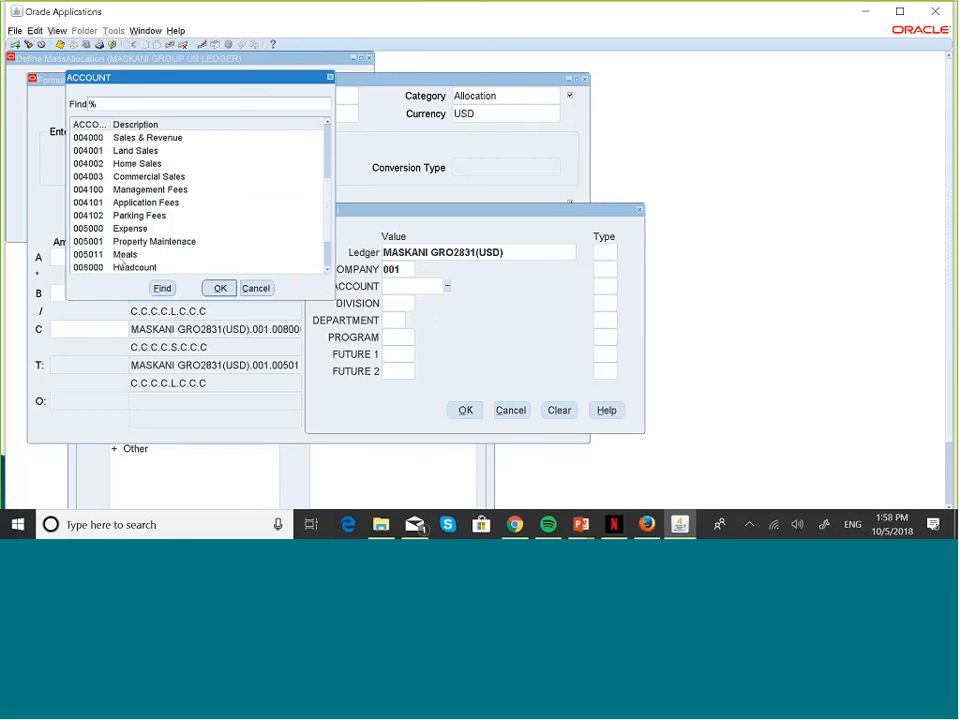
{"action": "left_click", "coordinate": [200, 254]}
{"action": "left_click", "coordinate": [220, 288]}
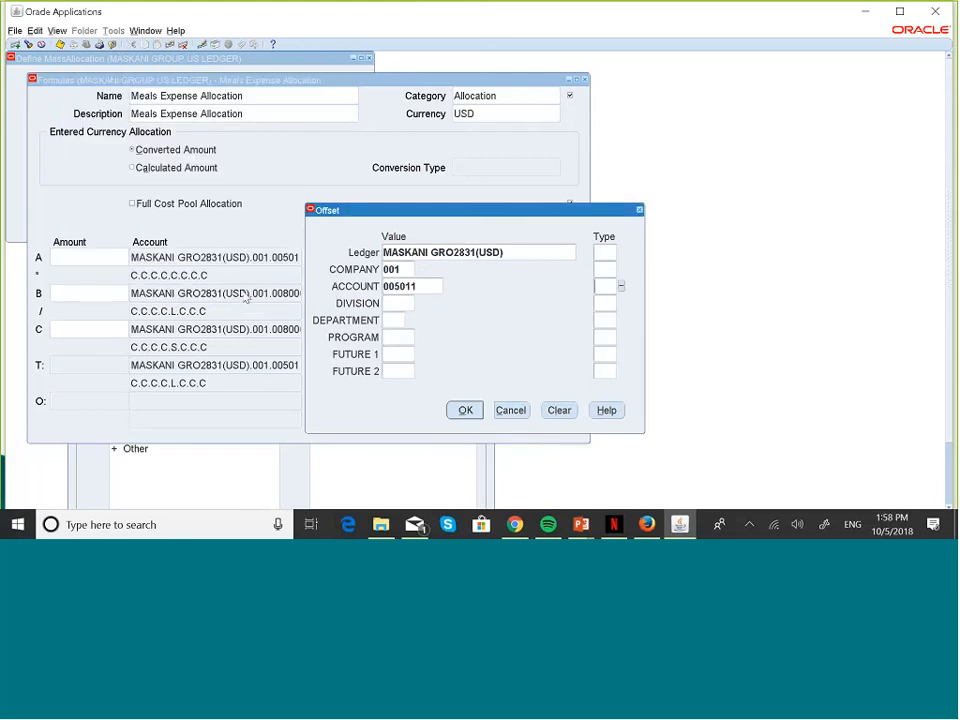
Step: Fill division 000, department 00 as Constant, and 000 for program, future 1 and future 2
{"action": "left_click", "coordinate": [404, 302]}
{"action": "type", "text": "000"}
{"action": "key", "text": "Tab"}
{"action": "left_click", "coordinate": [394, 321]}
{"action": "type", "text": "00"}
{"action": "key", "text": "Tab"}
{"action": "type", "text": "0"}
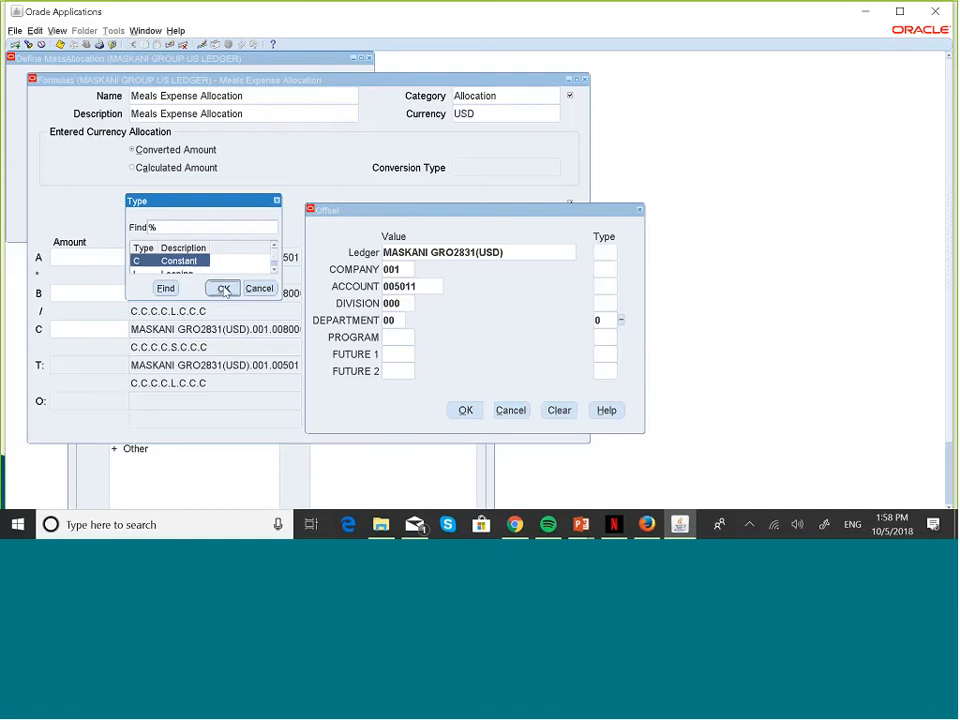
{"action": "left_click", "coordinate": [223, 288]}
{"action": "left_click", "coordinate": [406, 336]}
{"action": "type", "text": "000"}
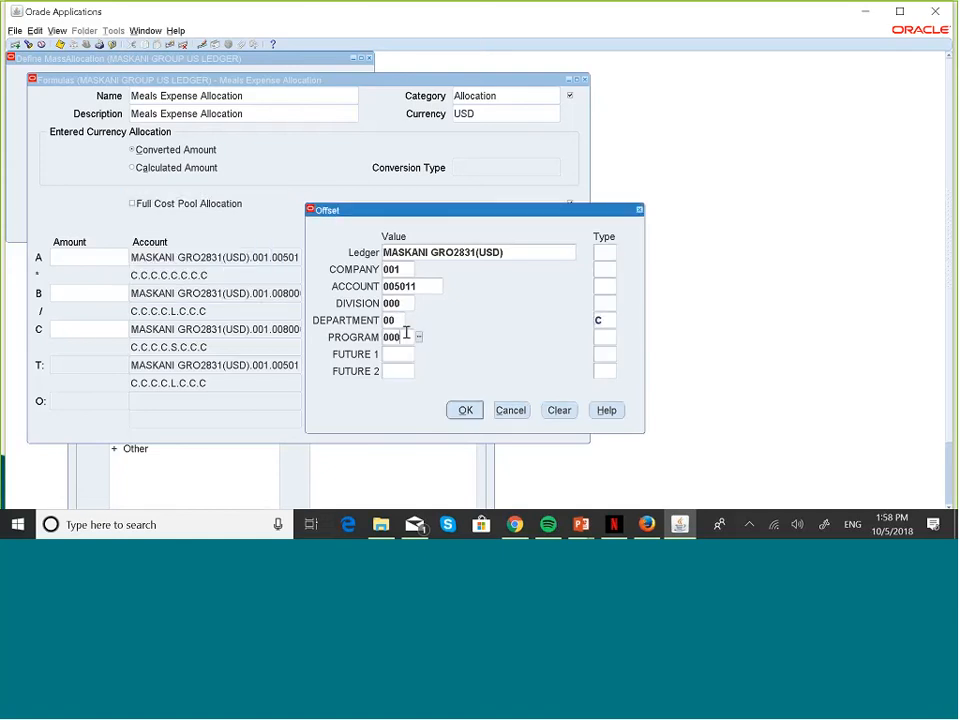
{"action": "double_click", "coordinate": [404, 338]}
{"action": "left_click", "coordinate": [397, 353]}
{"action": "type", "text": "000"}
{"action": "left_click", "coordinate": [398, 371]}
{"action": "type", "text": "000"}
{"action": "key", "text": "Tab"}
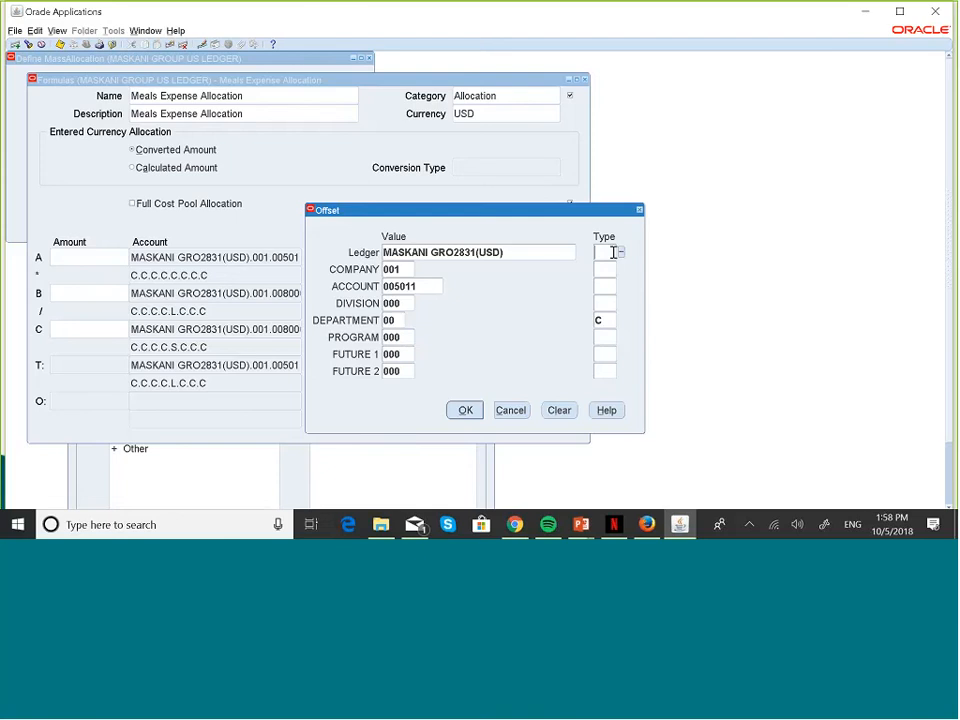
Step: Set every offset segment type to Constant (C), from ledger through future 2
{"action": "type", "text": "C"}
{"action": "key", "text": "Tab"}
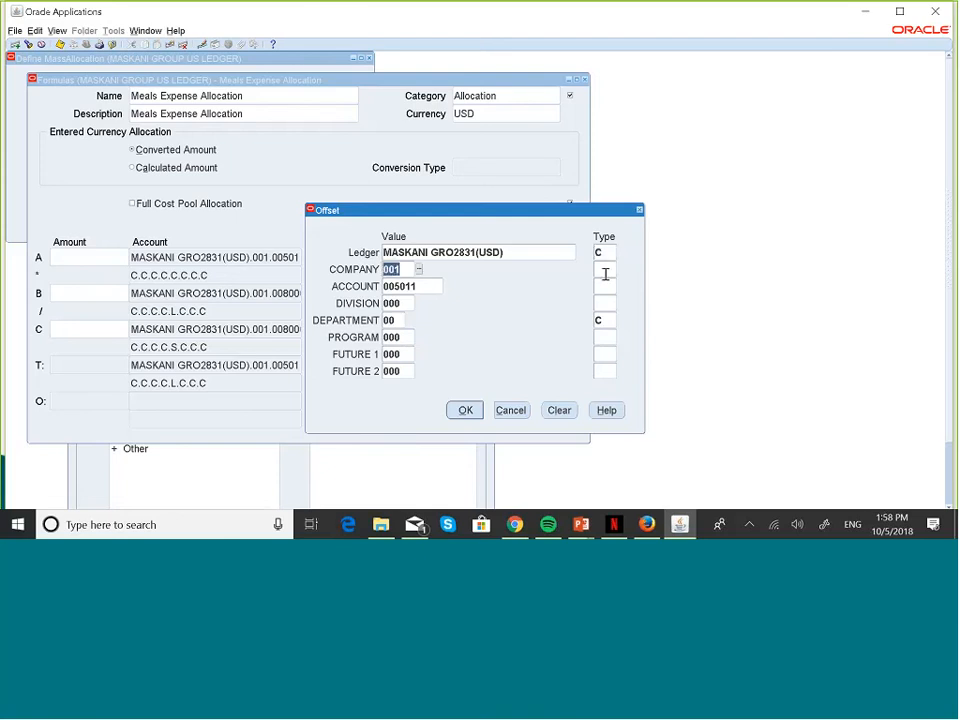
{"action": "key", "text": "Tab"}
{"action": "type", "text": "C"}
{"action": "key", "text": "Tab"}
{"action": "key", "text": "Tab"}
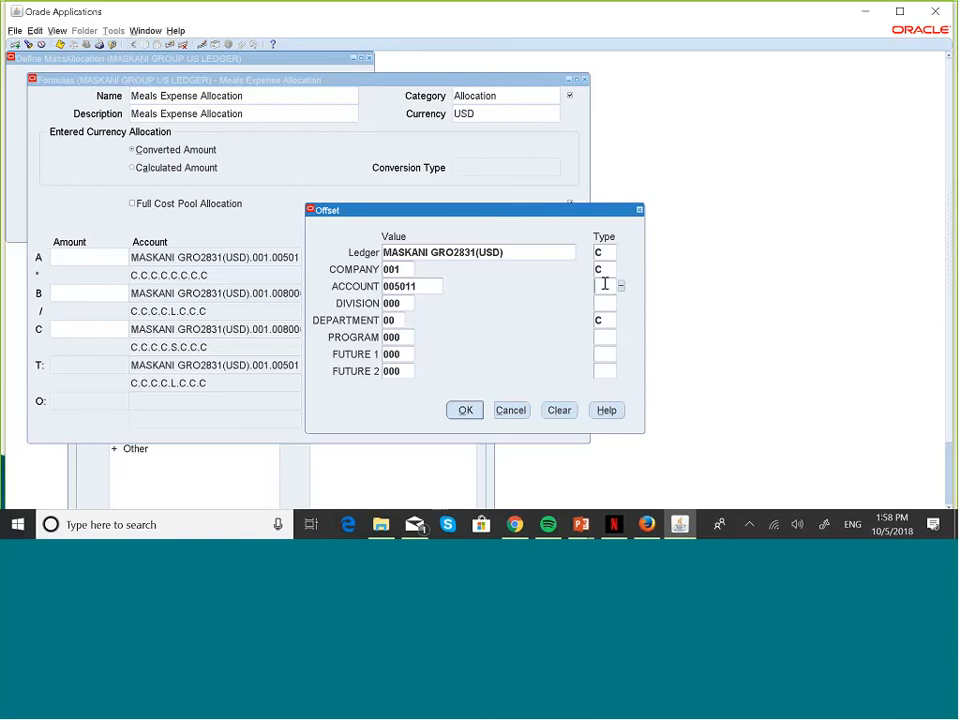
{"action": "type", "text": "C"}
{"action": "key", "text": "Tab"}
{"action": "key", "text": "Tab"}
{"action": "type", "text": "C"}
{"action": "key", "text": "Tab"}
{"action": "left_click", "coordinate": [605, 340]}
{"action": "type", "text": "C"}
{"action": "key", "text": "Tab"}
{"action": "type", "text": "C"}
{"action": "left_click", "coordinate": [603, 354]}
{"action": "key", "text": "Tab"}
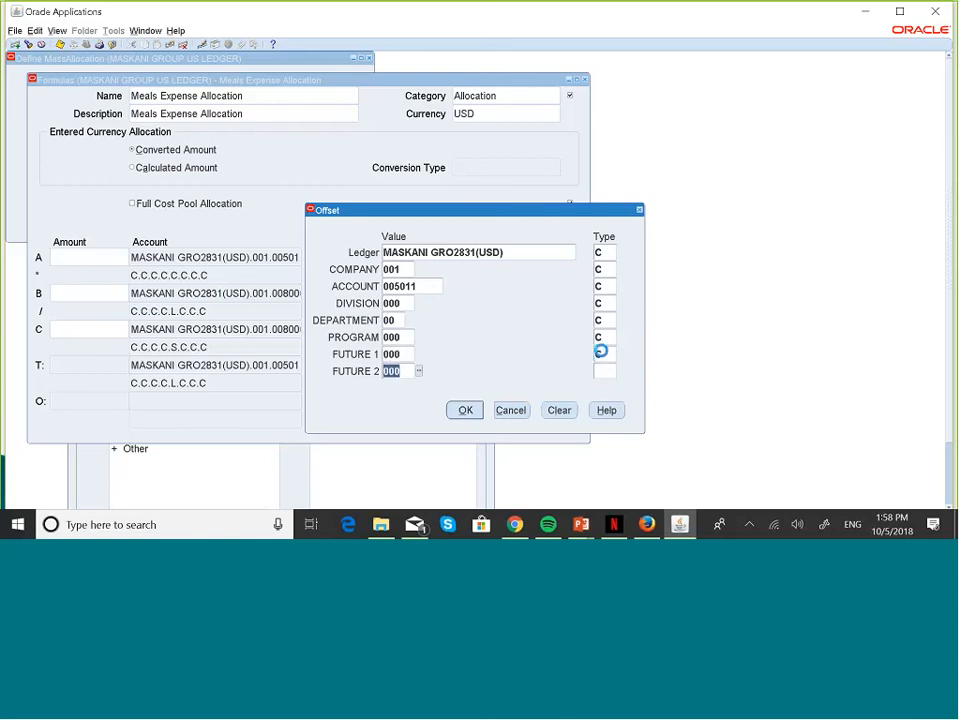
{"action": "left_click", "coordinate": [605, 369]}
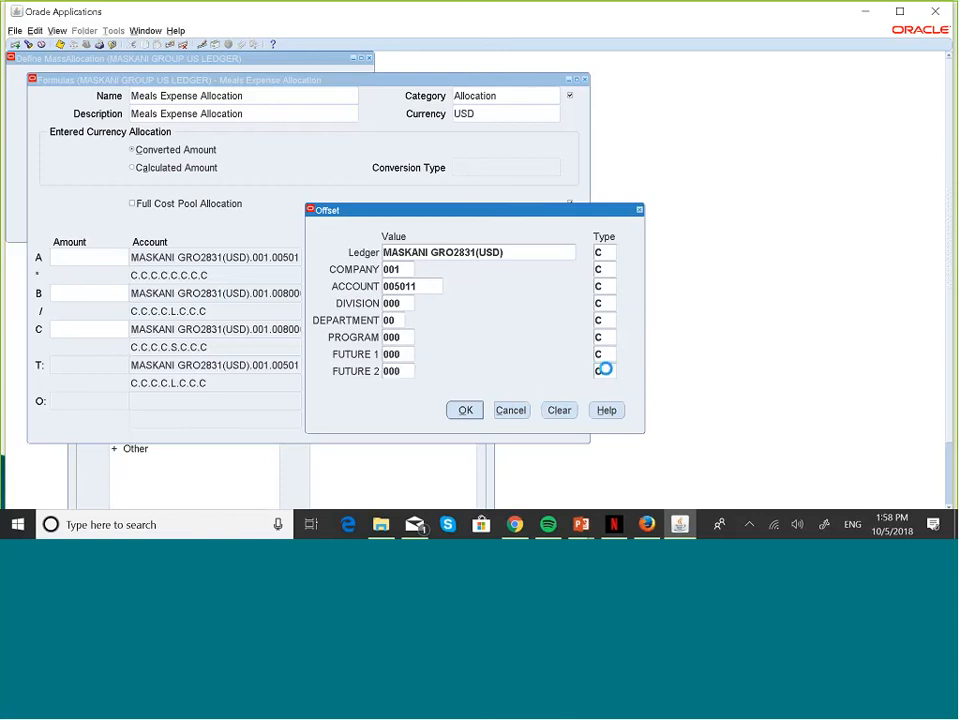
Step: Accept the offset as line O, dismissing the FRM-40105 error messages
{"action": "left_click", "coordinate": [464, 410]}
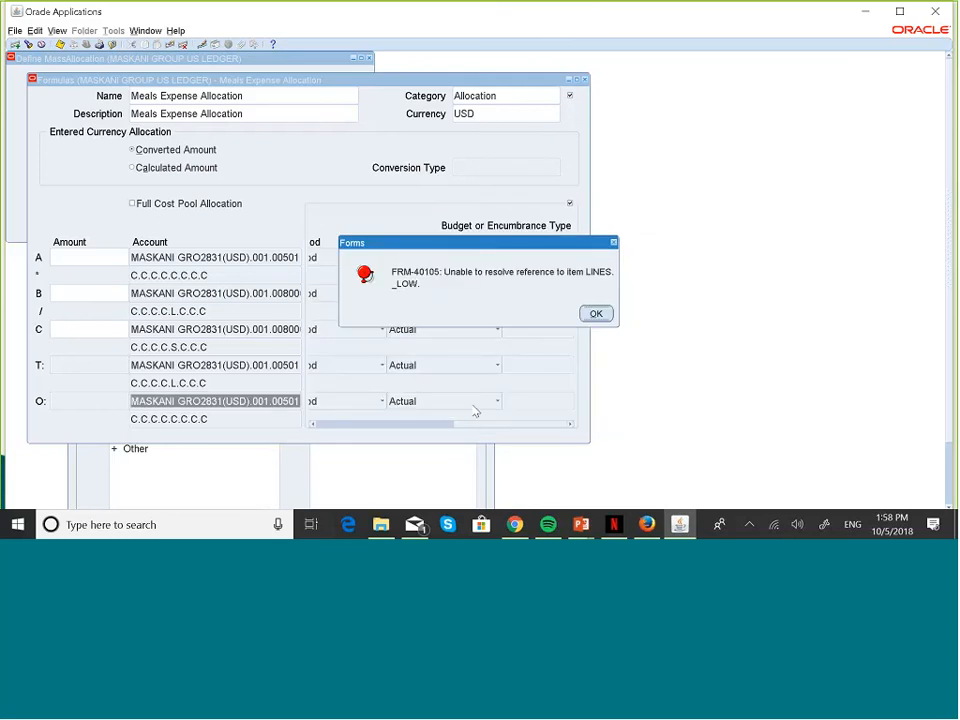
{"action": "left_click", "coordinate": [615, 248]}
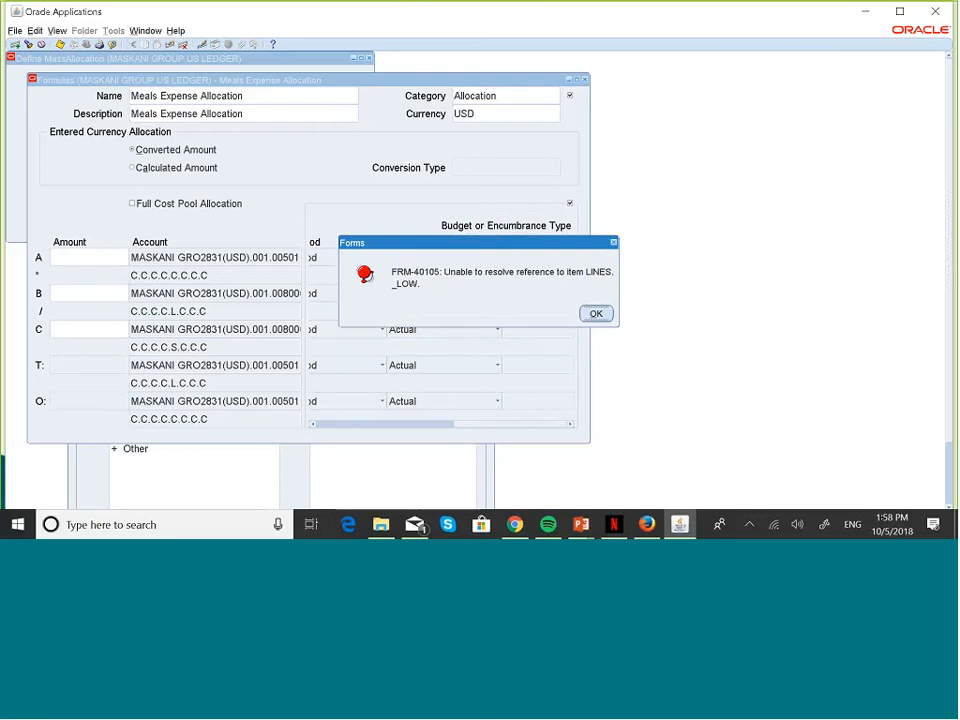
{"action": "left_click", "coordinate": [603, 313]}
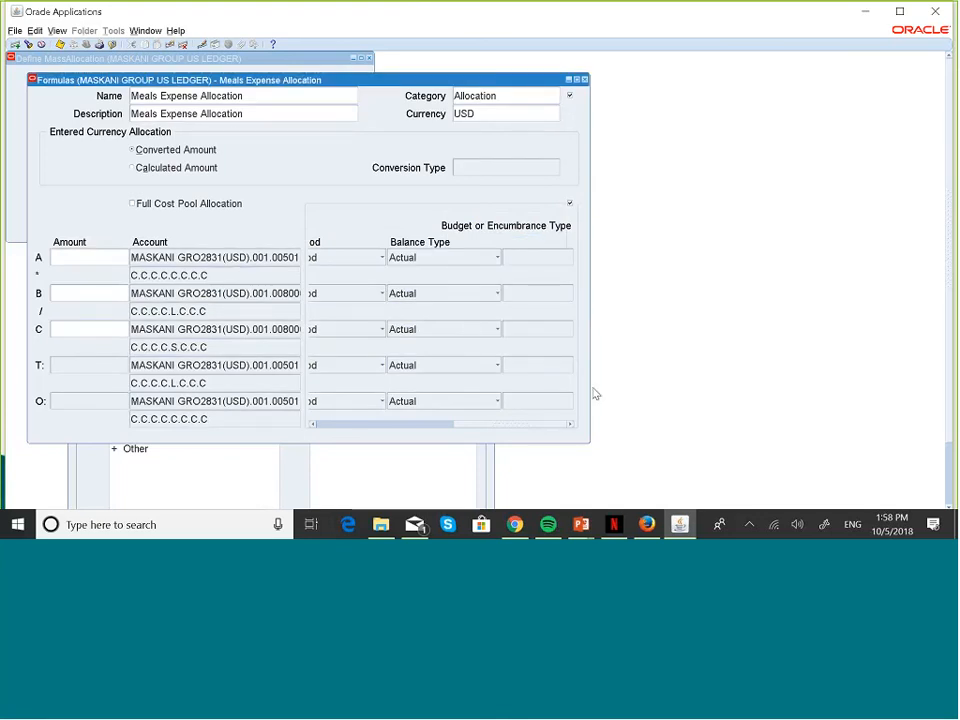
{"action": "left_click", "coordinate": [313, 424]}
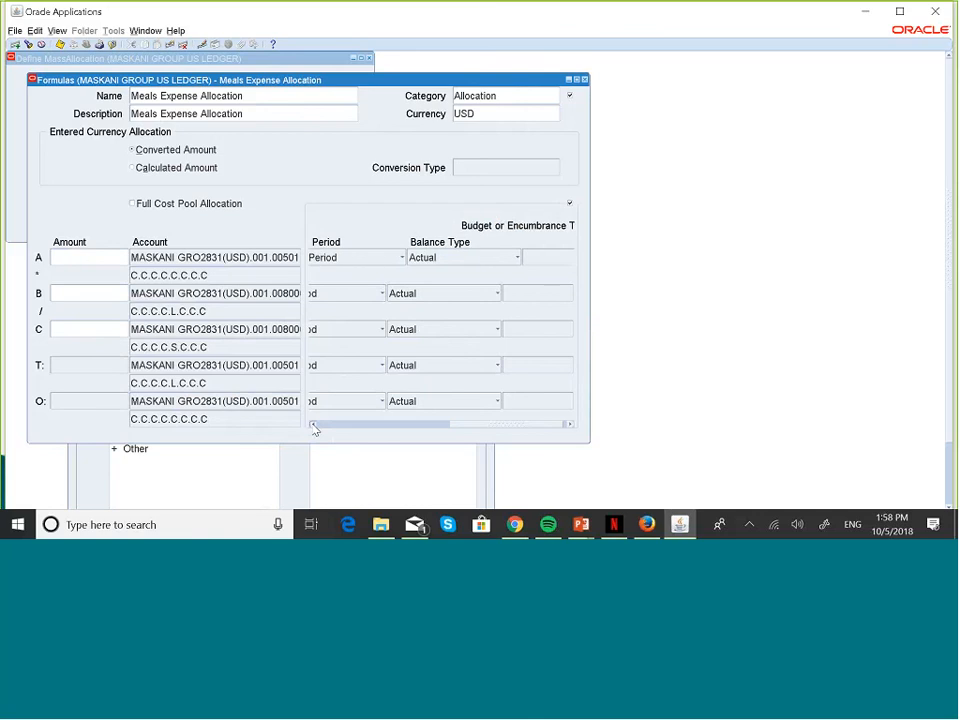
{"action": "left_click", "coordinate": [314, 425]}
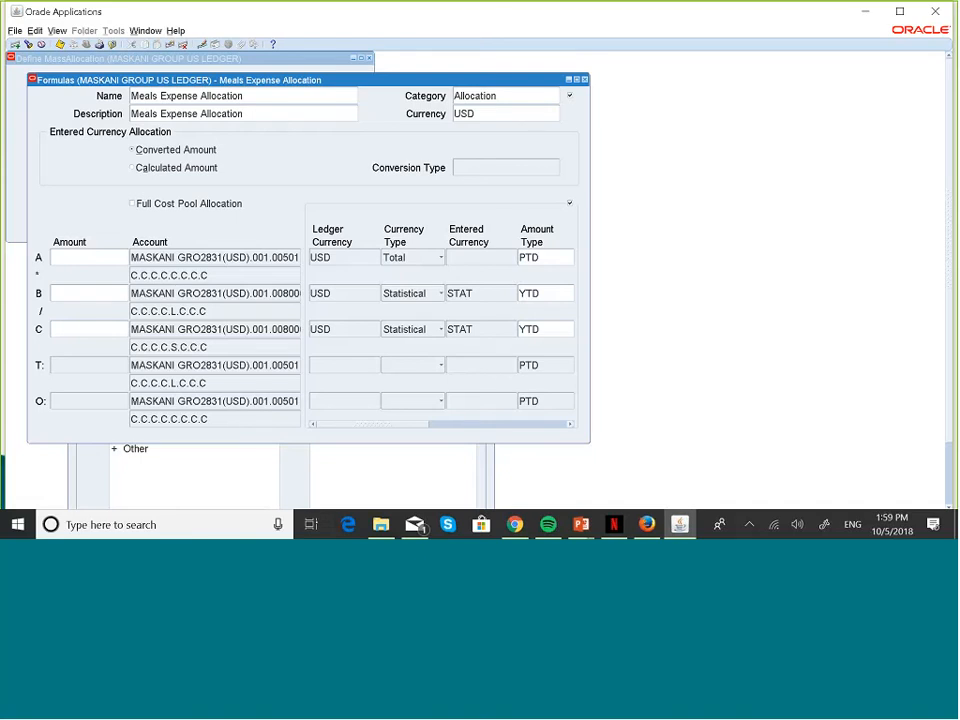
Step: Save the Meals Expense Allocation formula lines and close the Formulas window
{"action": "left_click", "coordinate": [570, 424]}
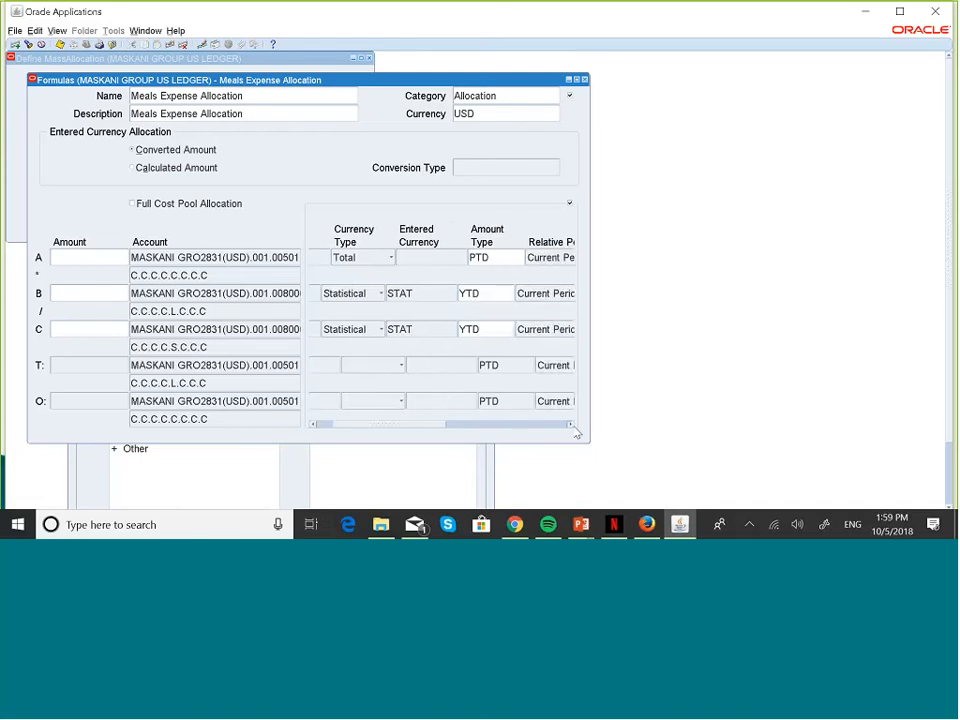
{"action": "left_click", "coordinate": [314, 425]}
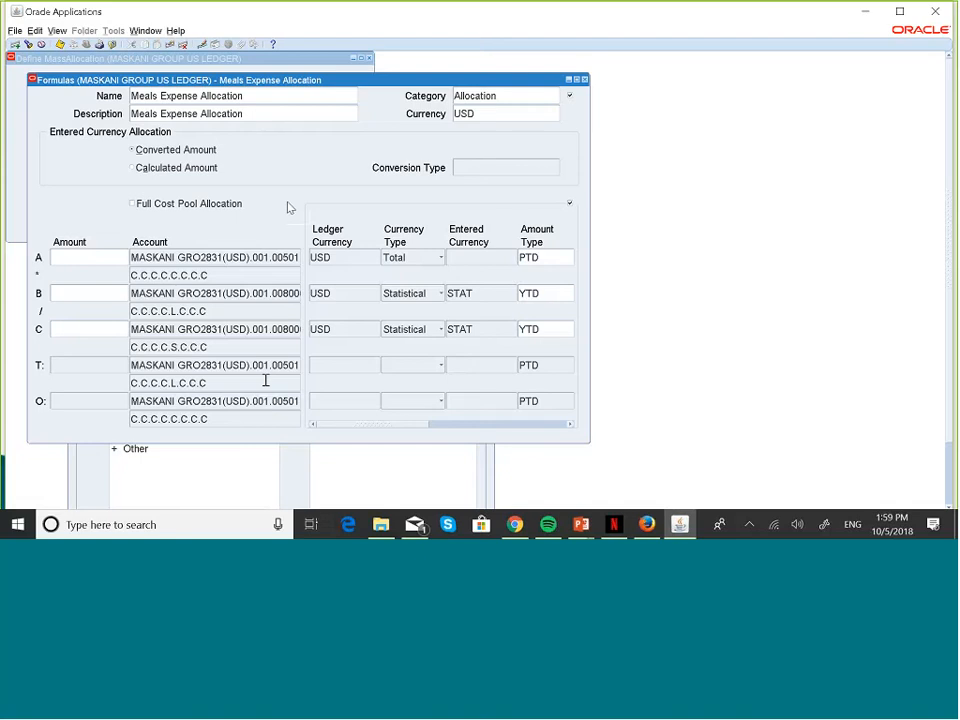
{"action": "left_click", "coordinate": [60, 46]}
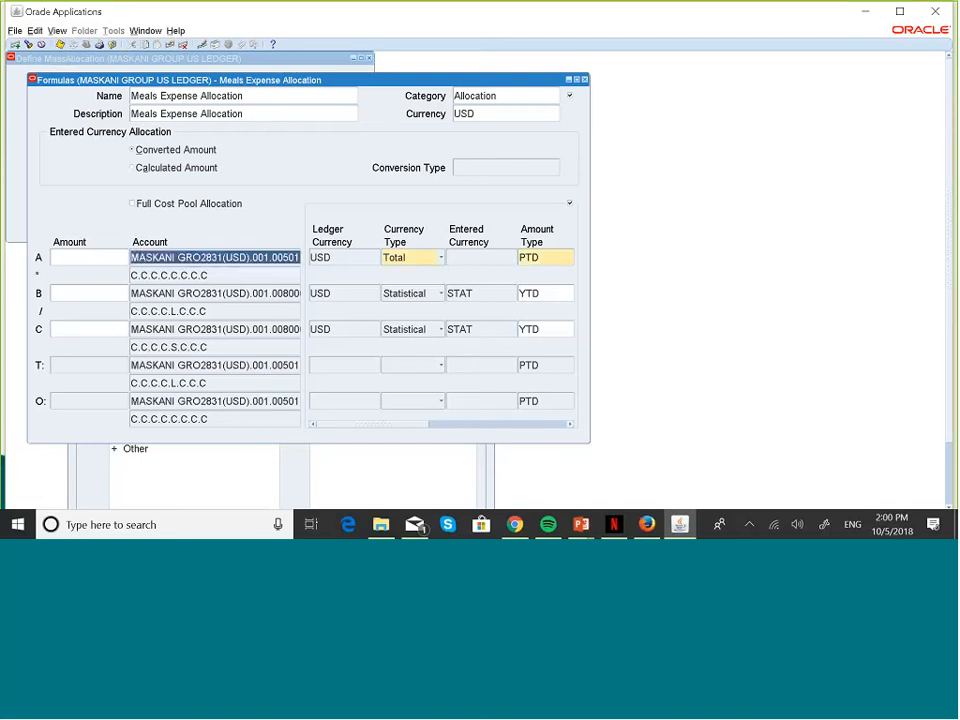
{"action": "left_click", "coordinate": [585, 79]}
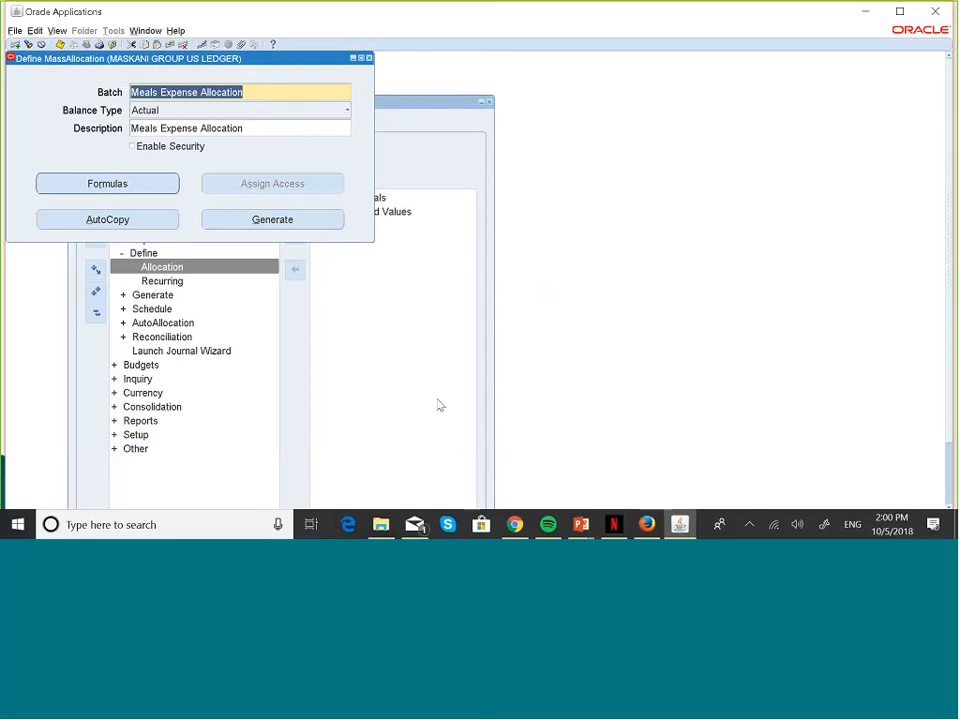
{"action": "key", "text": "super+Tab"}
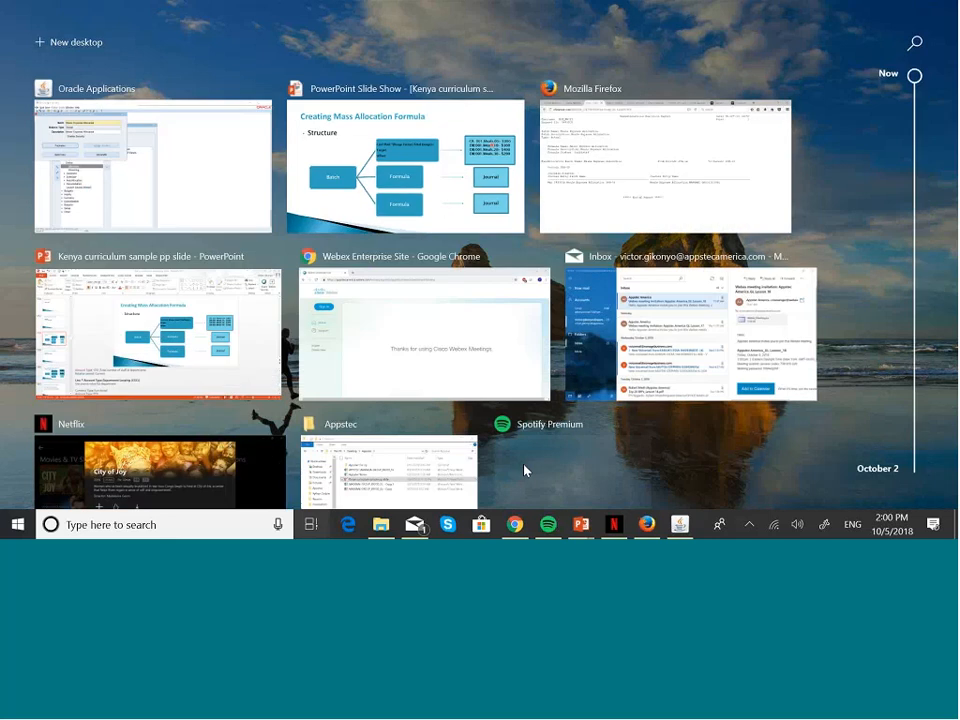
{"action": "left_click", "coordinate": [433, 184]}
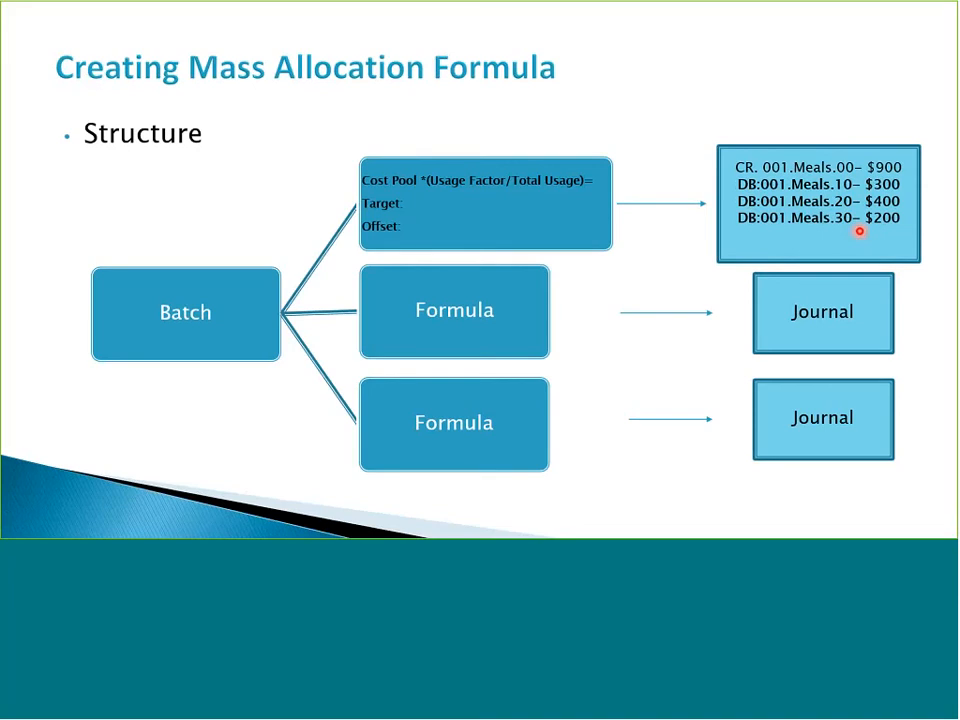
{"action": "key", "text": "alt+Tab"}
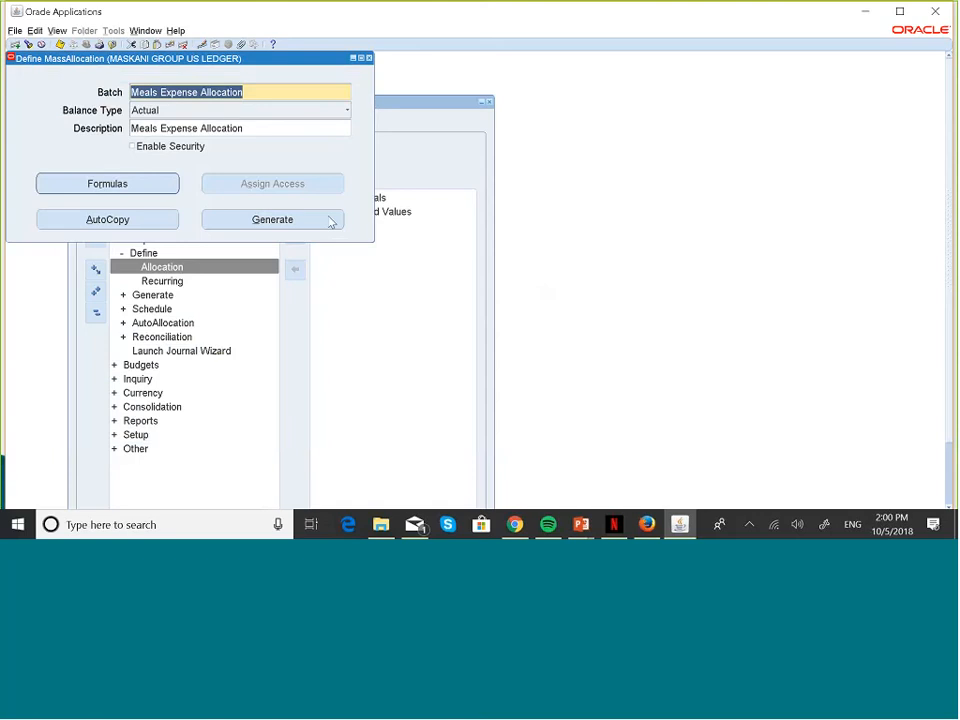
{"action": "left_click", "coordinate": [327, 222]}
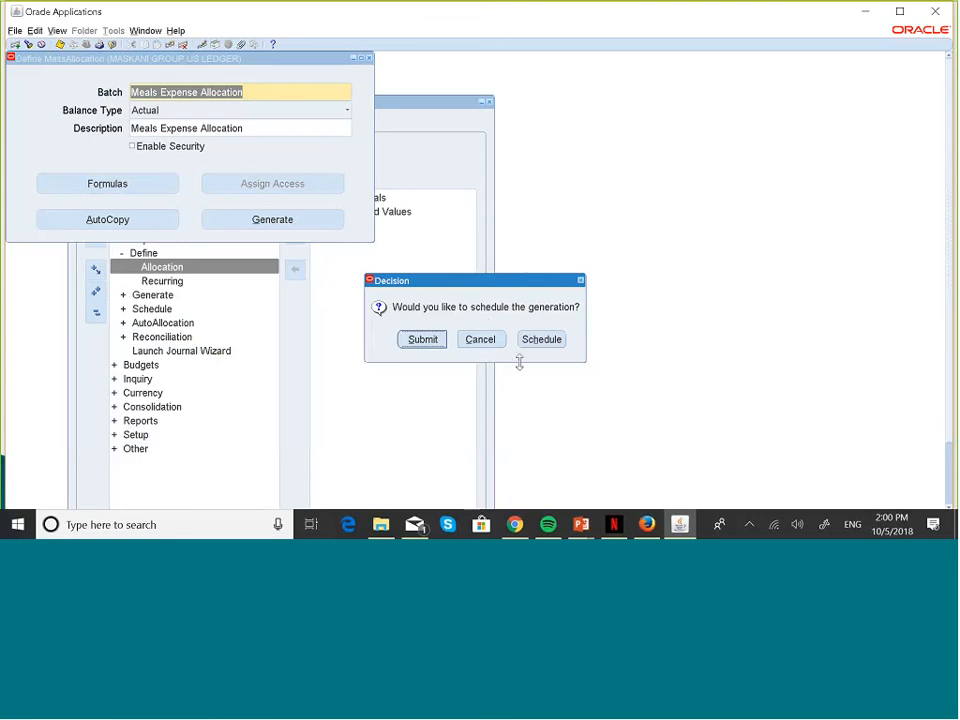
{"action": "left_click", "coordinate": [424, 340]}
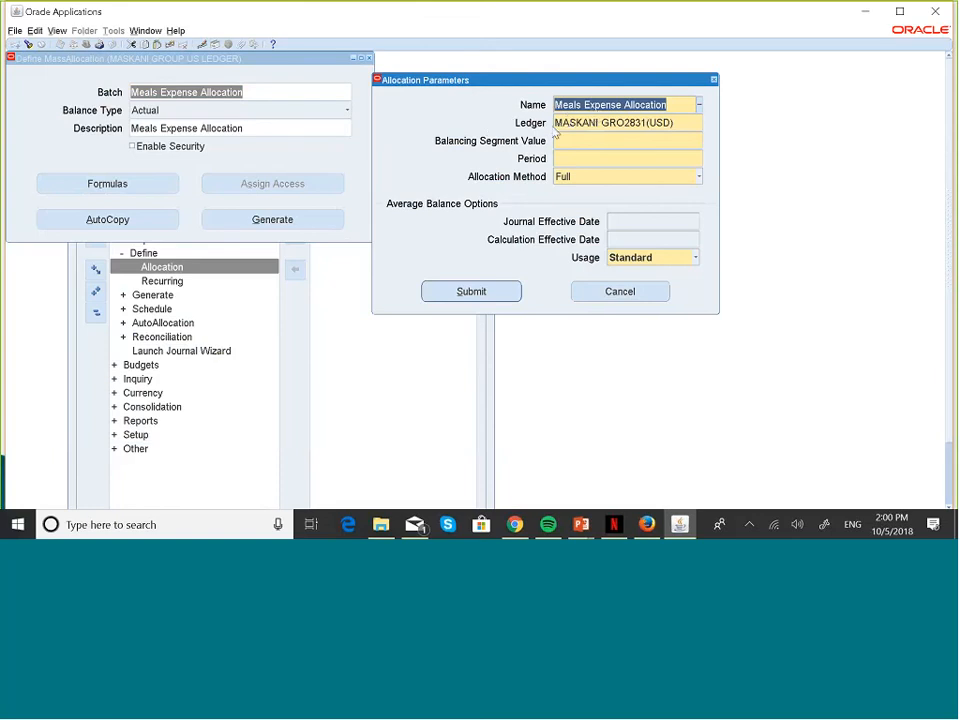
{"action": "left_click", "coordinate": [607, 139]}
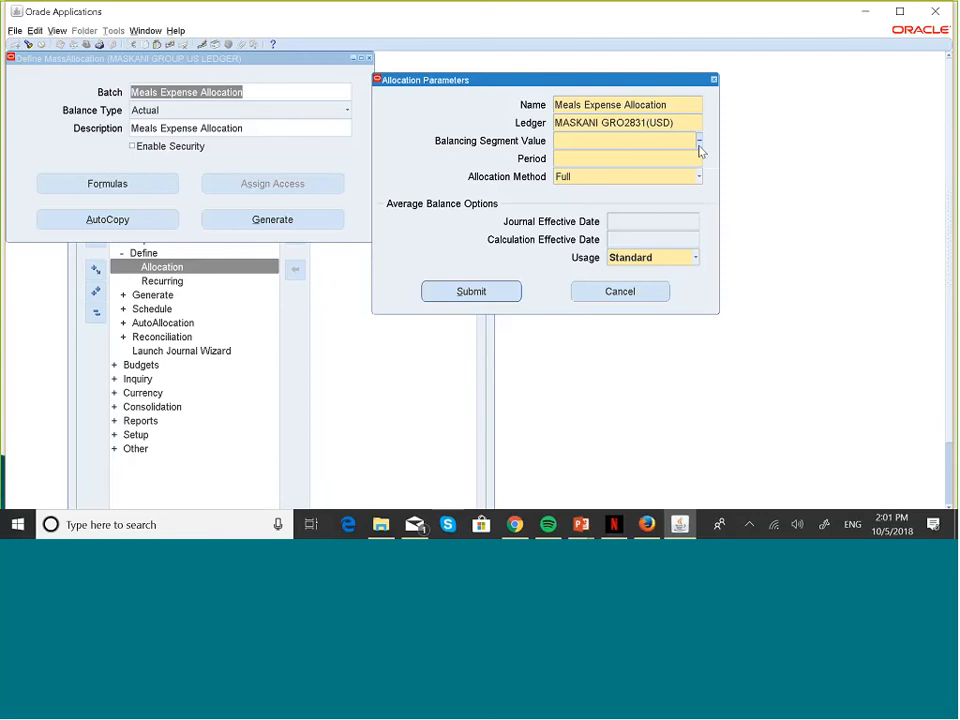
{"action": "left_click", "coordinate": [624, 296]}
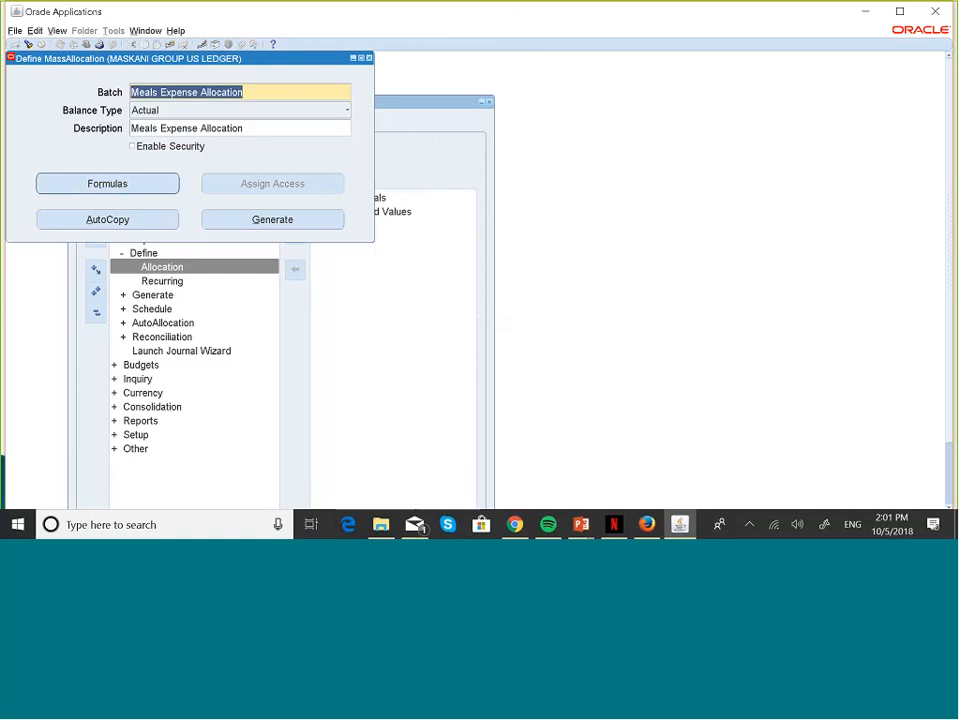
Step: Open the batch formulas and review the account segments on line A
{"action": "left_click", "coordinate": [107, 183]}
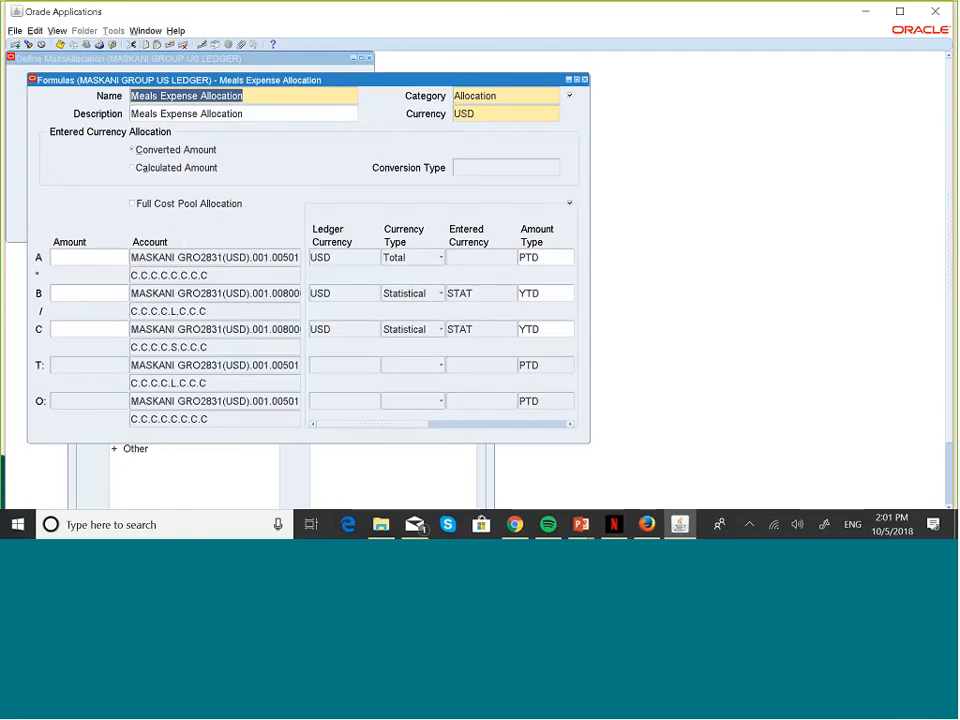
{"action": "left_click", "coordinate": [246, 259]}
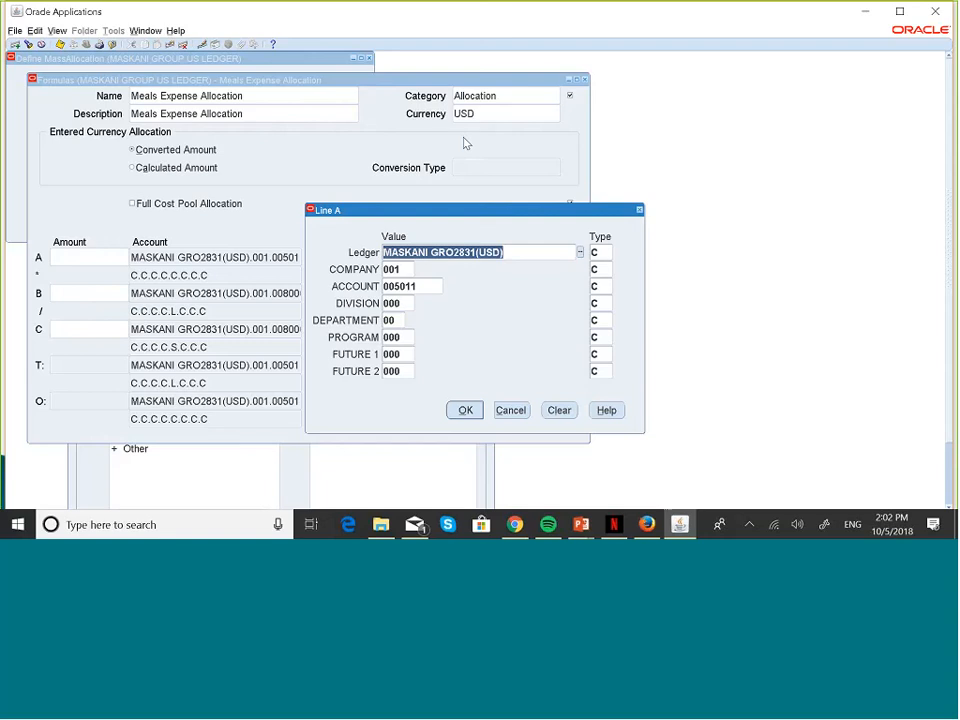
{"action": "left_click", "coordinate": [466, 411]}
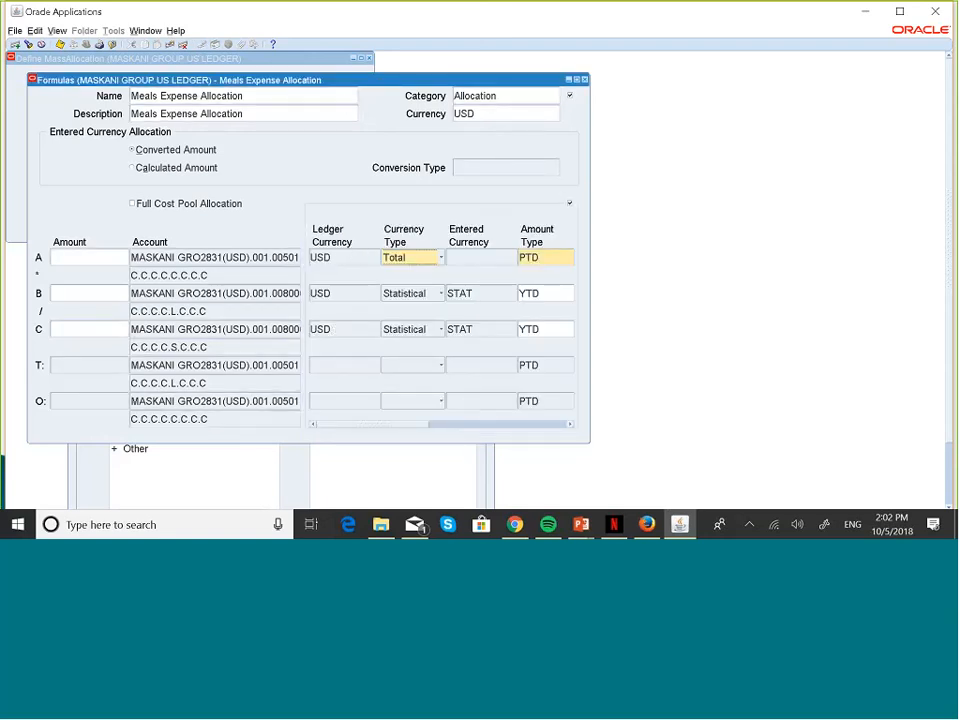
Step: Dismiss the FRM-40105 error and close the Formulas window
{"action": "left_click", "coordinate": [62, 47]}
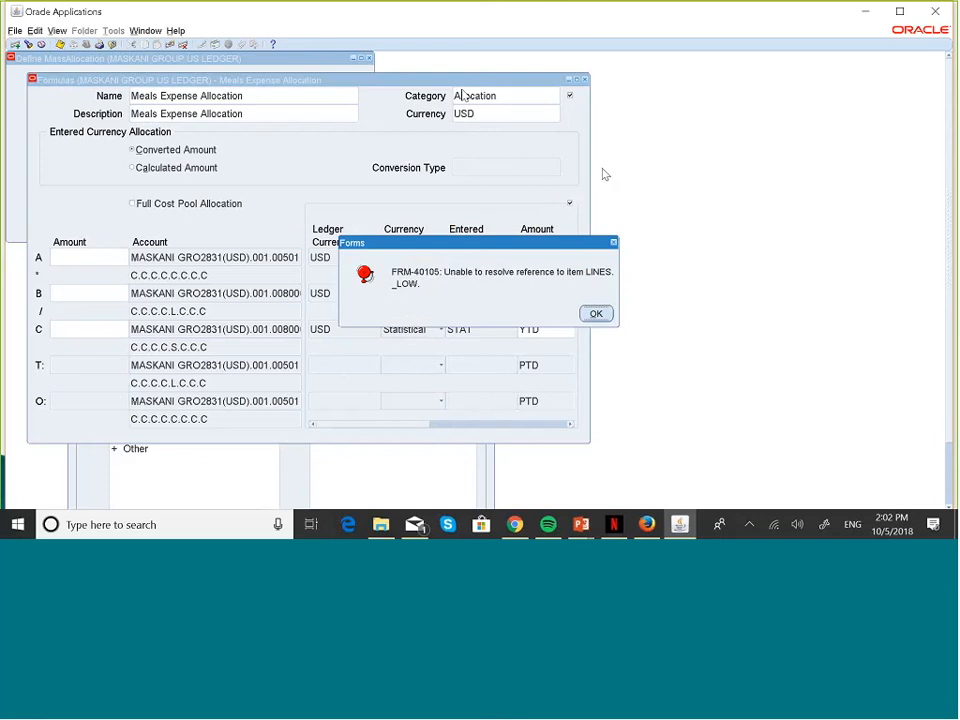
{"action": "left_click", "coordinate": [596, 313]}
{"action": "left_click", "coordinate": [585, 79]}
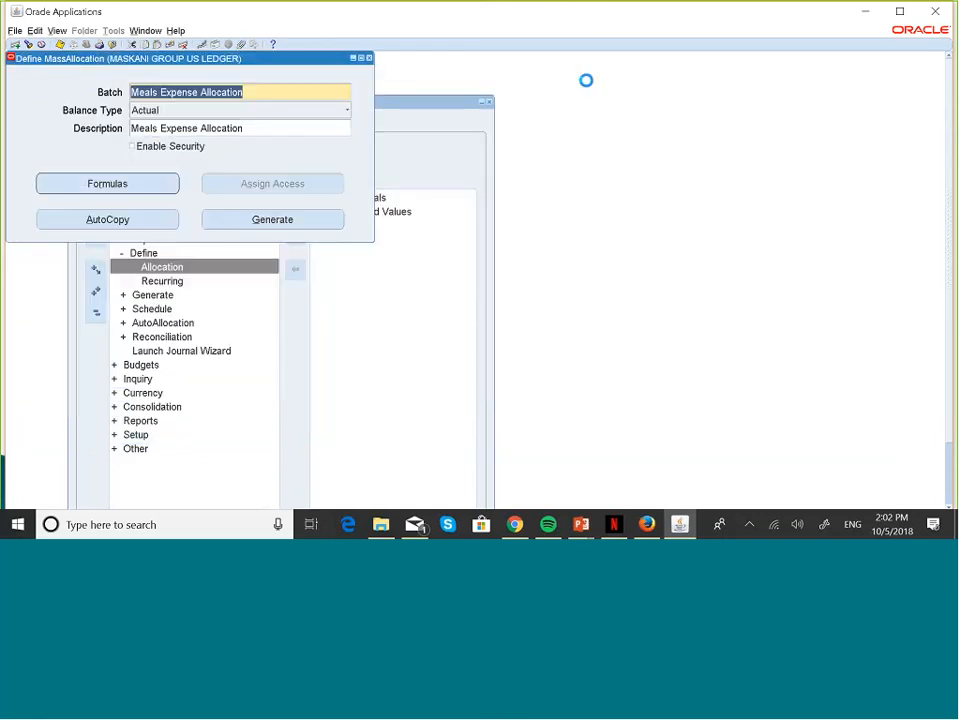
Step: Start generating the batch with balancing segment value 001 and period JUN-18
{"action": "left_click", "coordinate": [333, 222]}
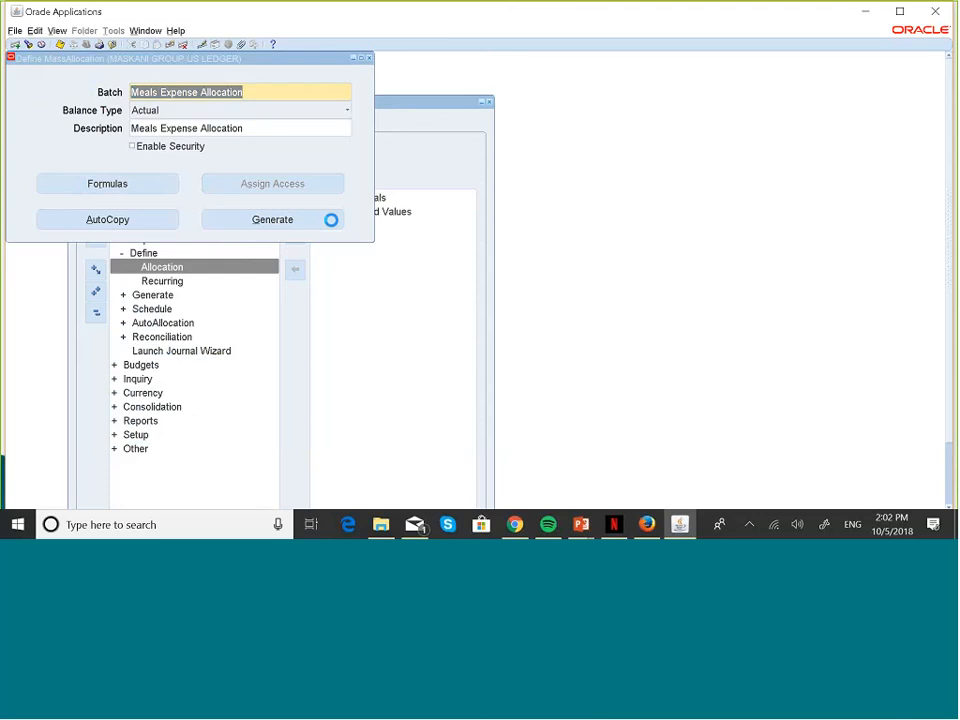
{"action": "left_click", "coordinate": [417, 340]}
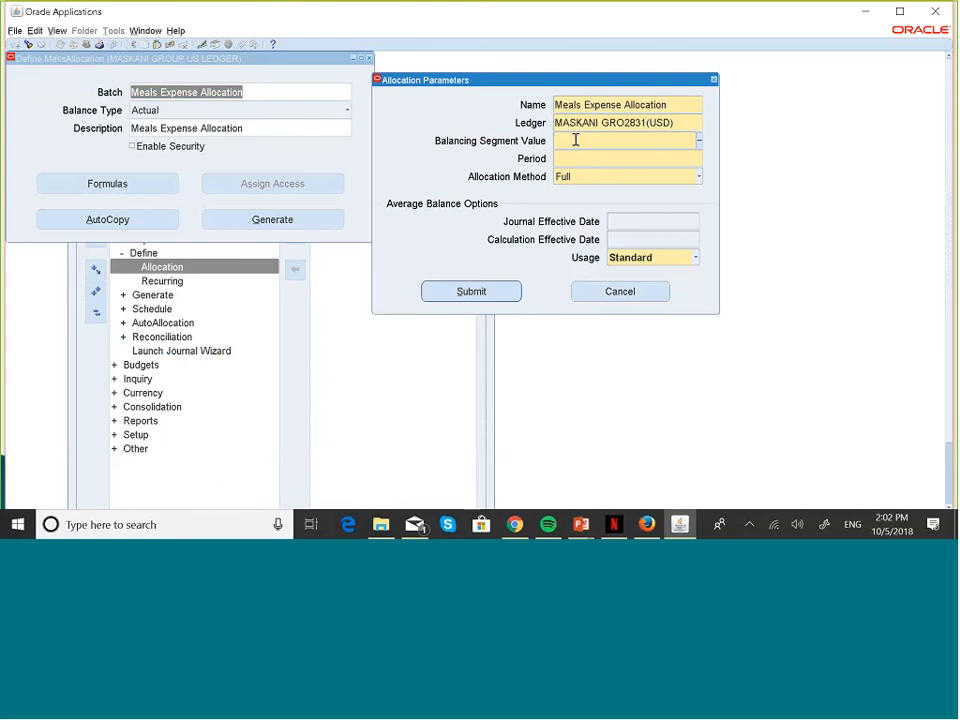
{"action": "type", "text": "001"}
{"action": "left_click", "coordinate": [571, 155]}
{"action": "left_click", "coordinate": [698, 158]}
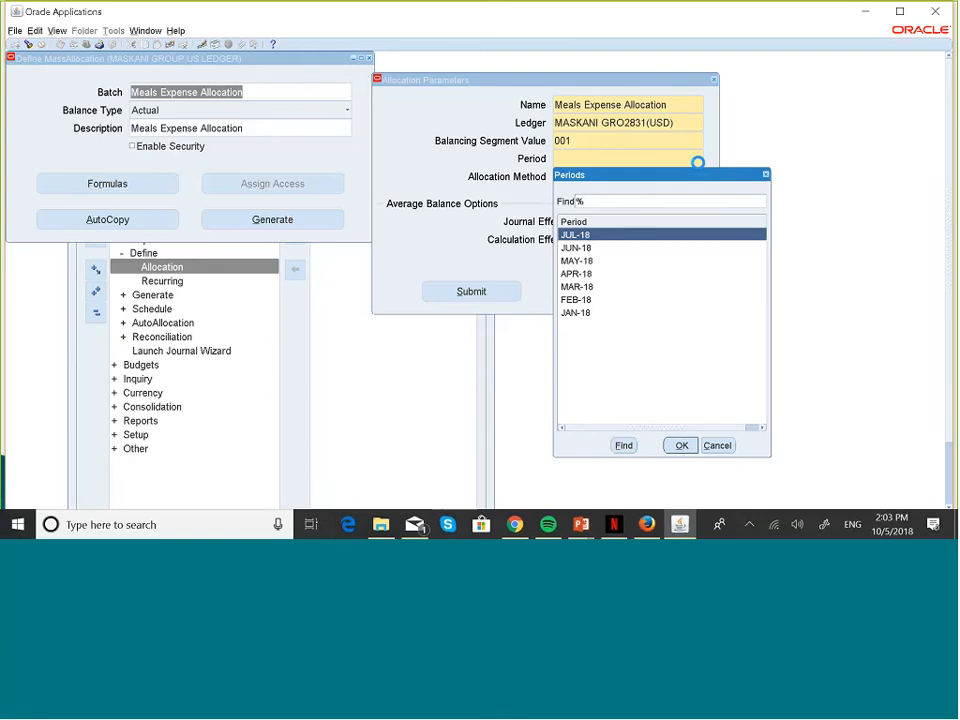
{"action": "left_click", "coordinate": [587, 250]}
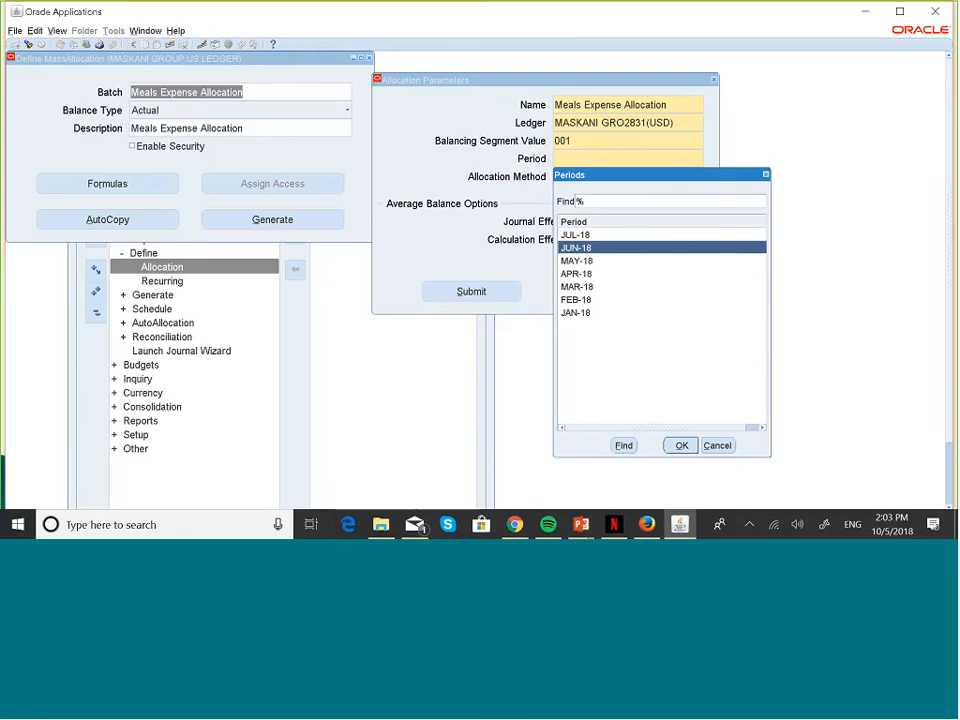
Step: Confirm period JUN-18, set Allocation Method to Full, and submit the generation
{"action": "left_click", "coordinate": [680, 446]}
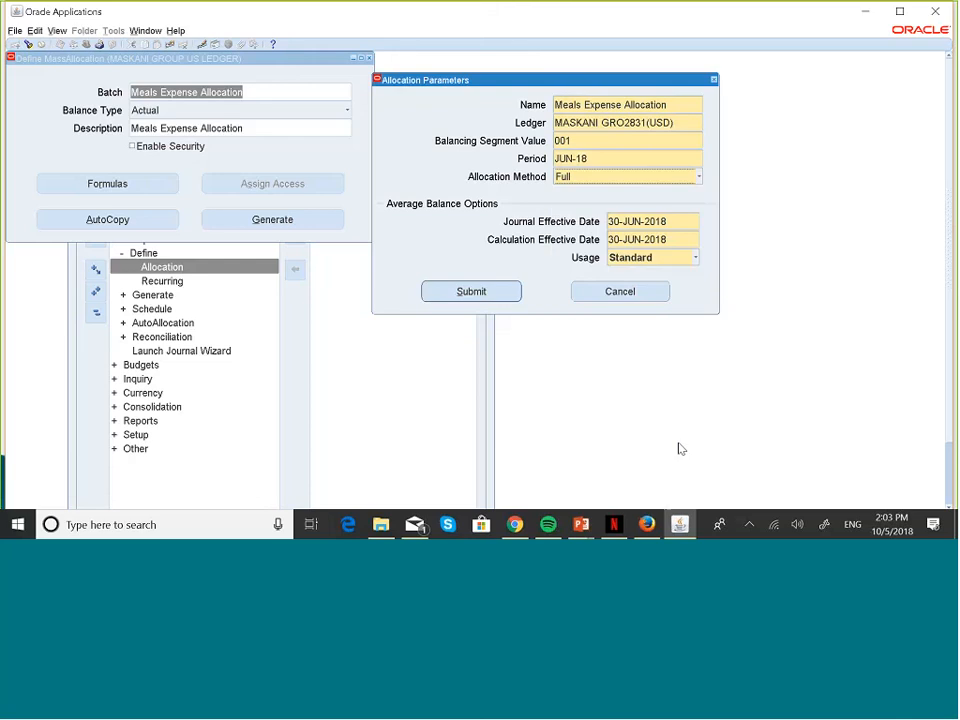
{"action": "left_click", "coordinate": [697, 178]}
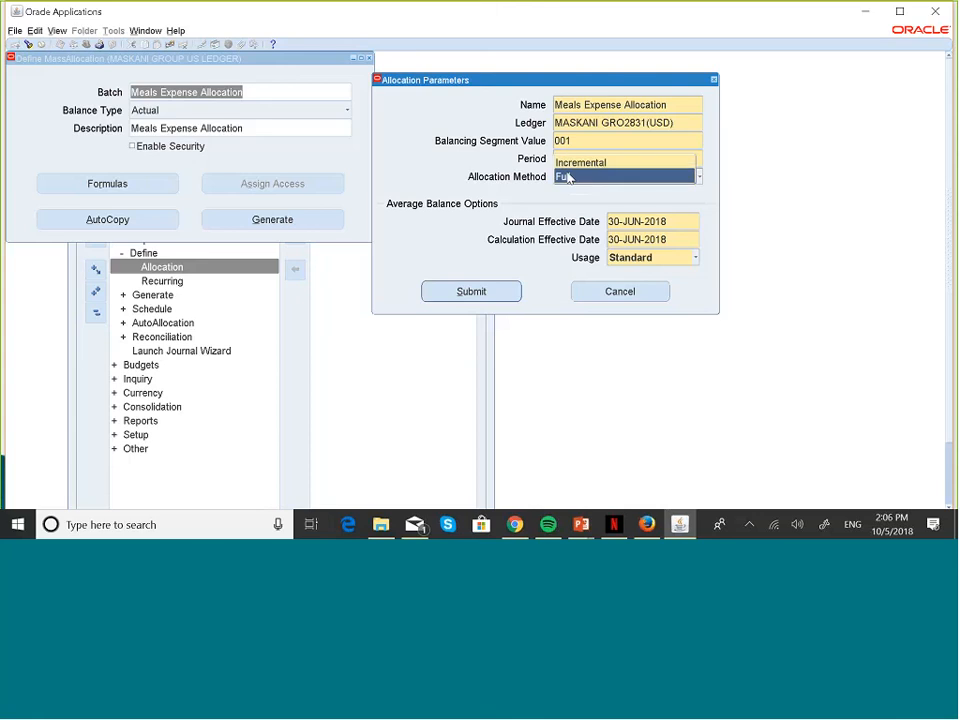
{"action": "left_click", "coordinate": [567, 177]}
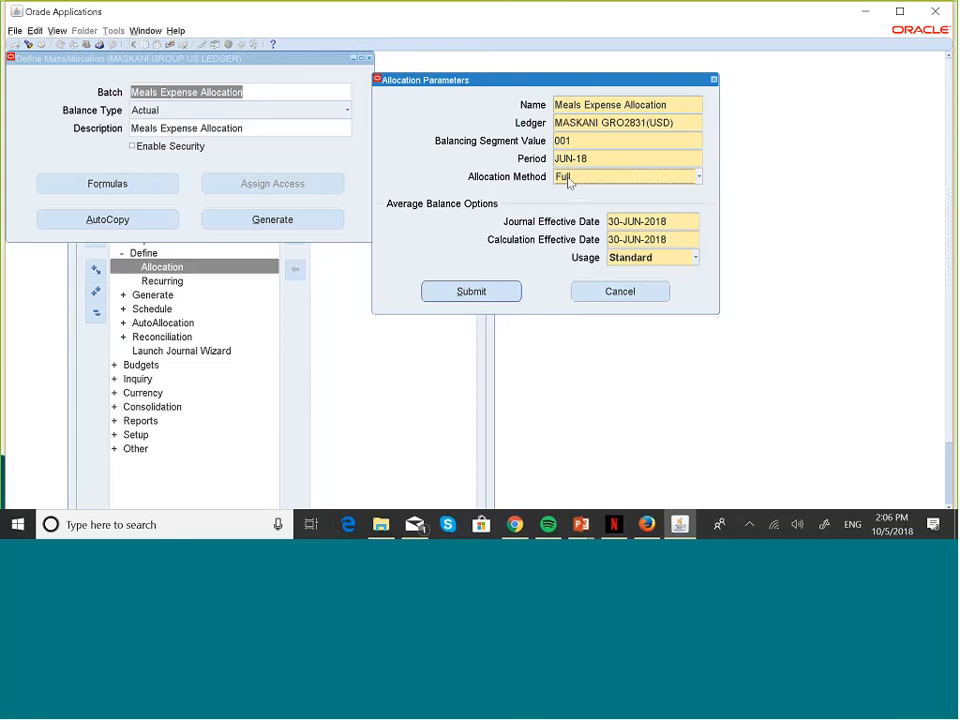
{"action": "left_click", "coordinate": [484, 291]}
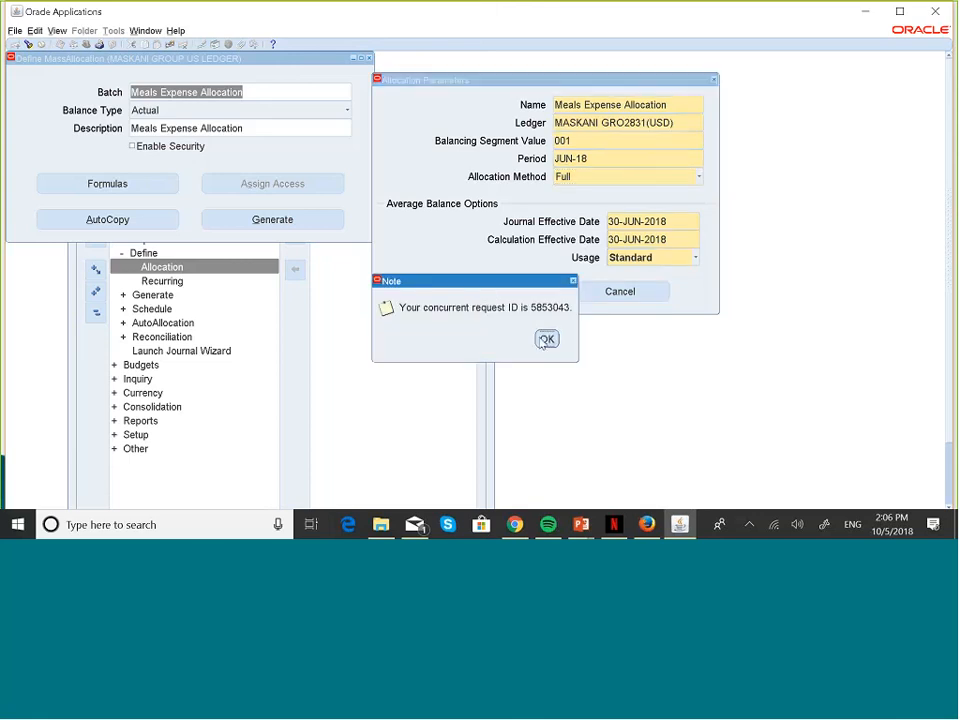
Step: Find my requests and refresh until Run MassAllocations shows Completed, Normal
{"action": "left_click", "coordinate": [547, 340]}
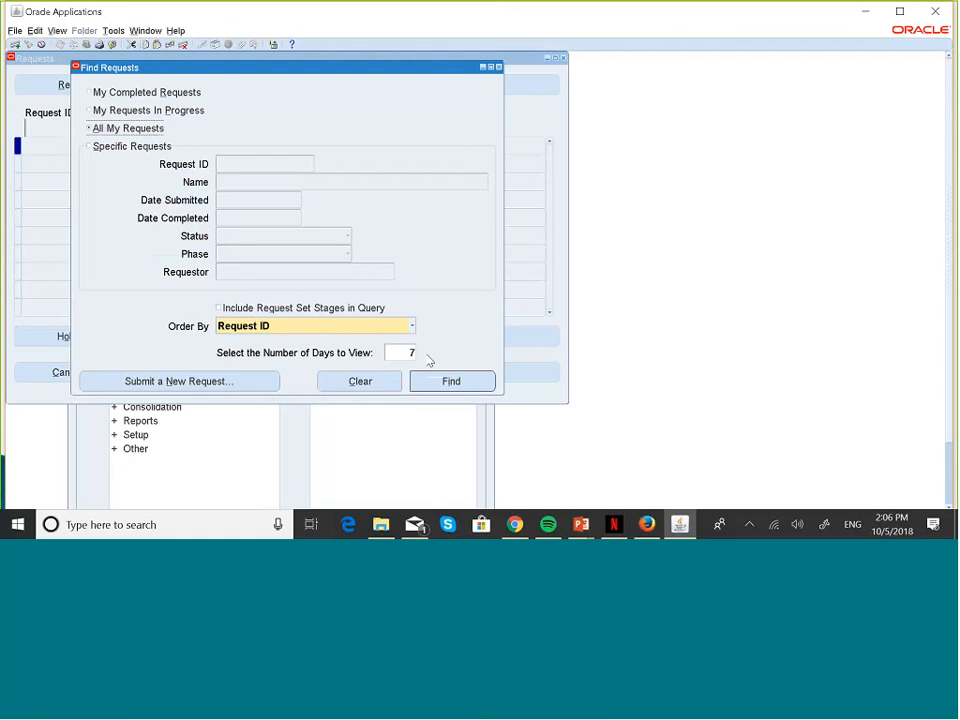
{"action": "left_click", "coordinate": [448, 381]}
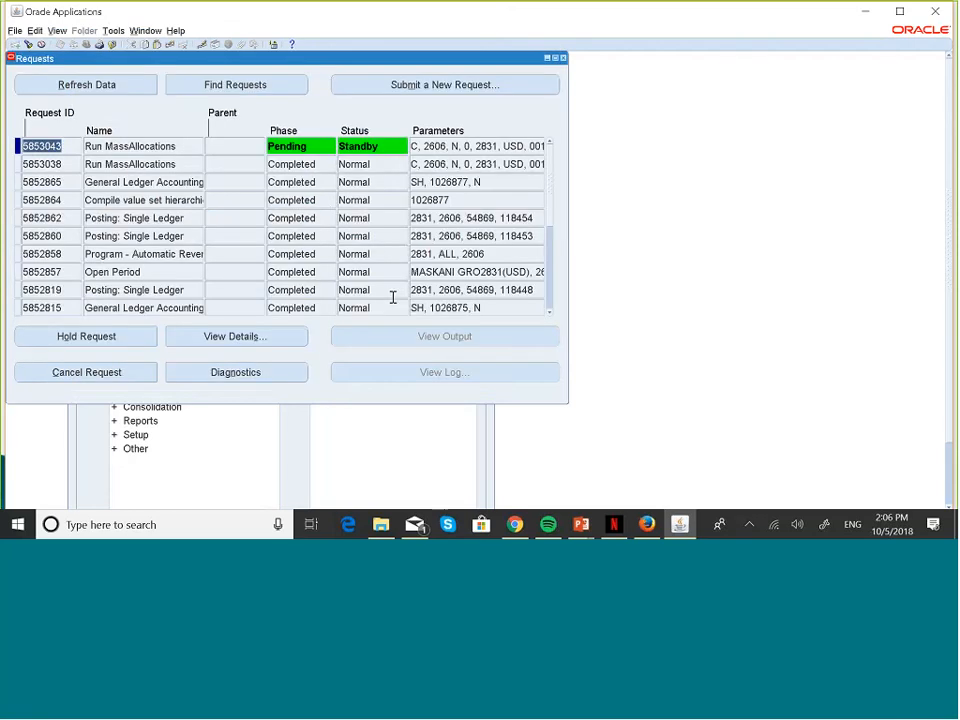
{"action": "left_click", "coordinate": [124, 85]}
{"action": "left_click", "coordinate": [125, 85]}
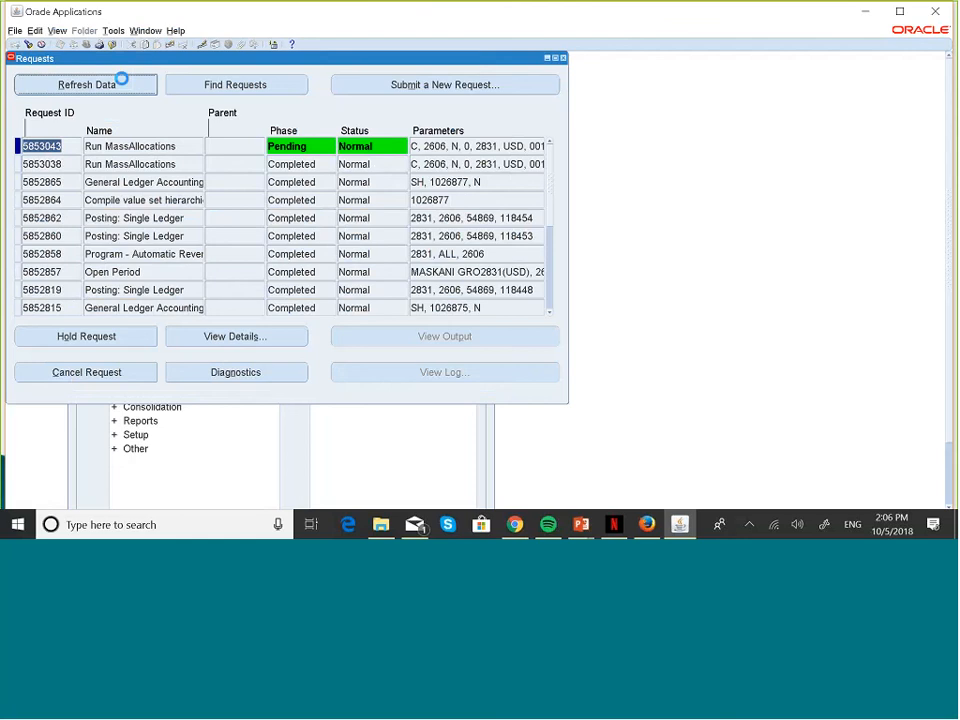
{"action": "left_click", "coordinate": [123, 84]}
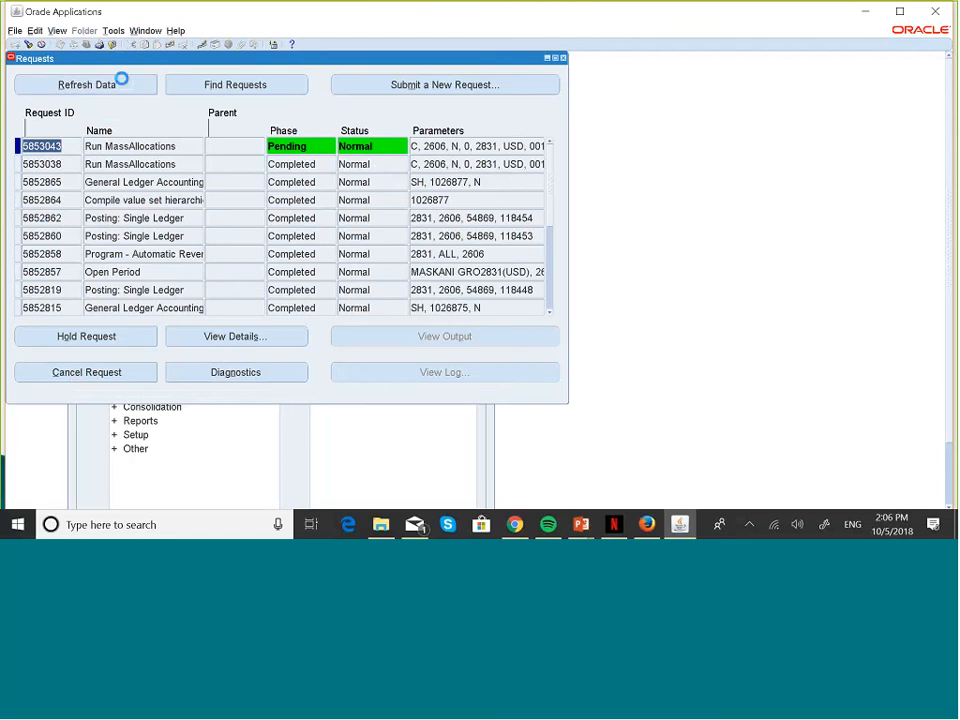
{"action": "left_click", "coordinate": [122, 82]}
{"action": "left_click", "coordinate": [123, 84]}
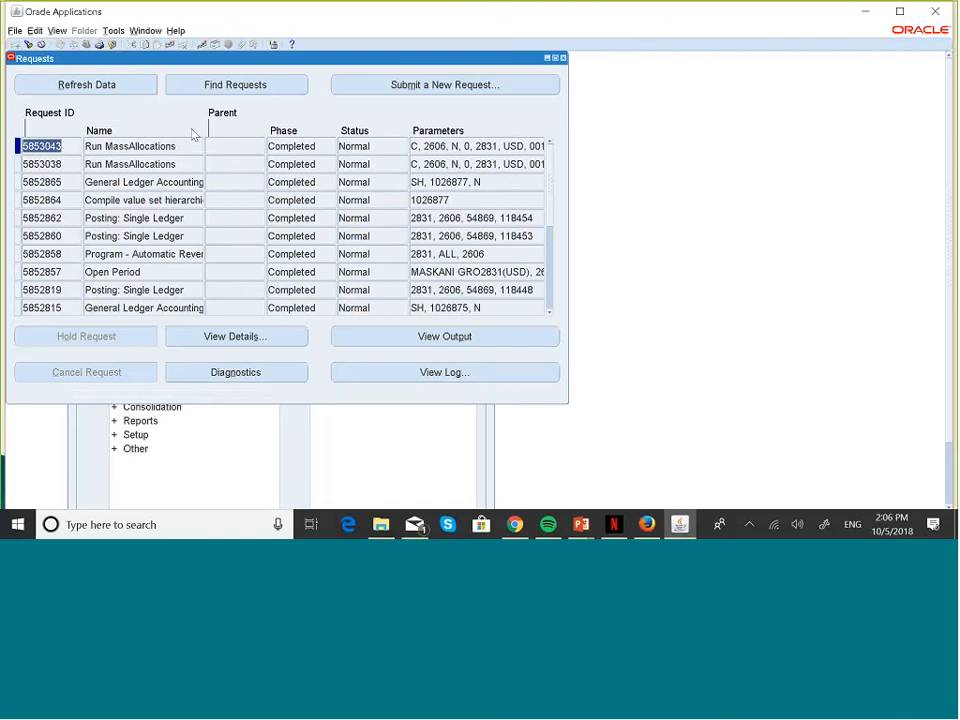
Step: View the output report of the completed Run MassAllocations request
{"action": "left_click", "coordinate": [445, 337]}
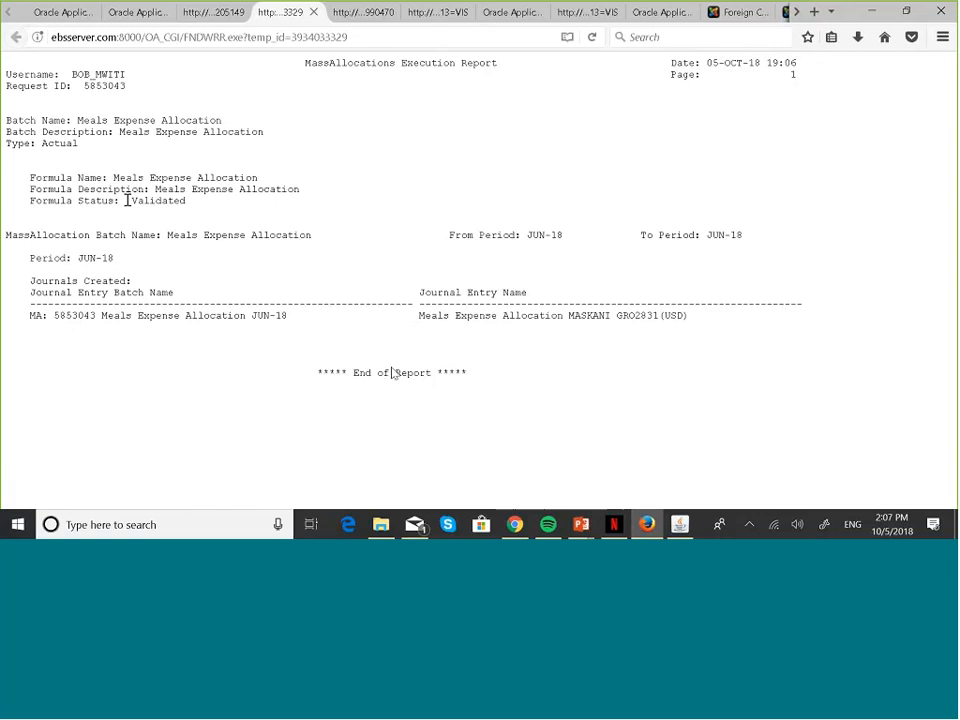
Step: Close the Requests and MassAllocation definition windows and open Enter Journals
{"action": "mouse_move", "coordinate": [680, 524]}
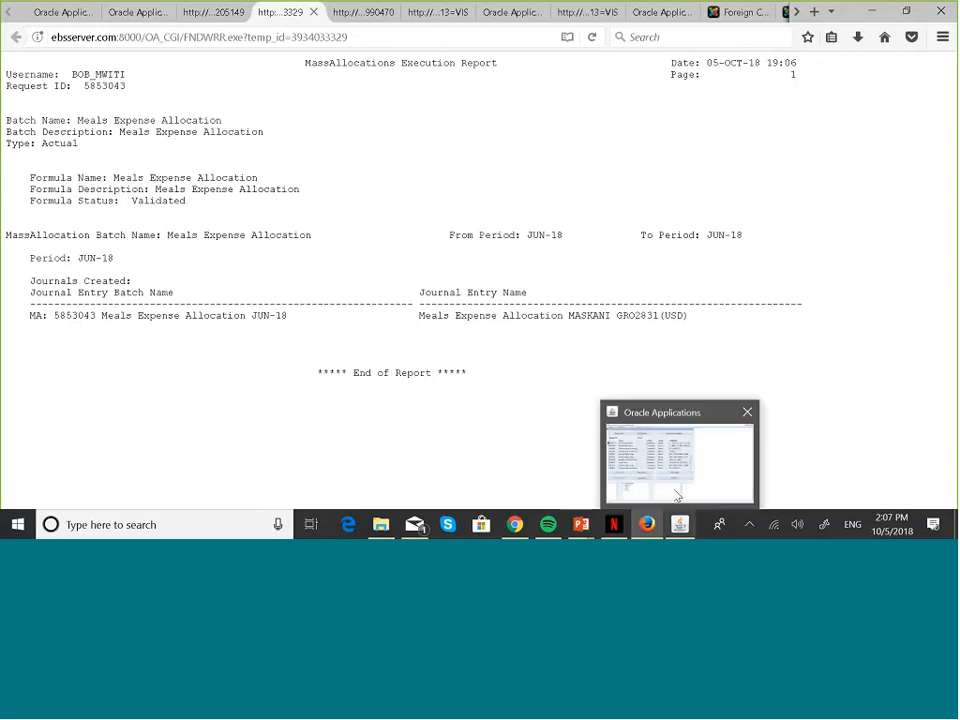
{"action": "left_click", "coordinate": [673, 489]}
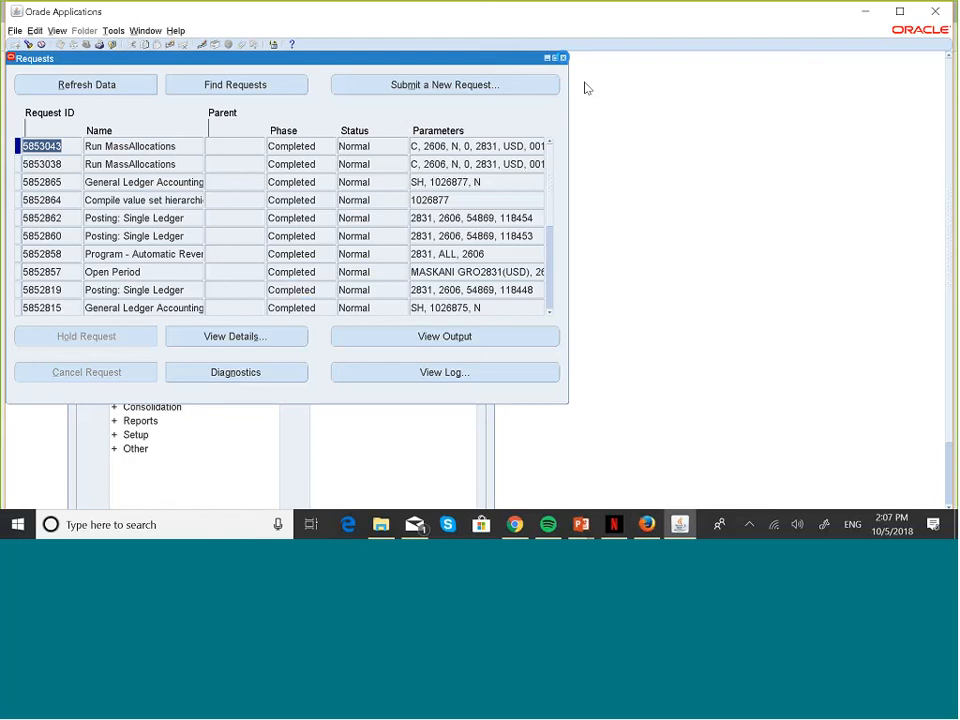
{"action": "left_click", "coordinate": [563, 58]}
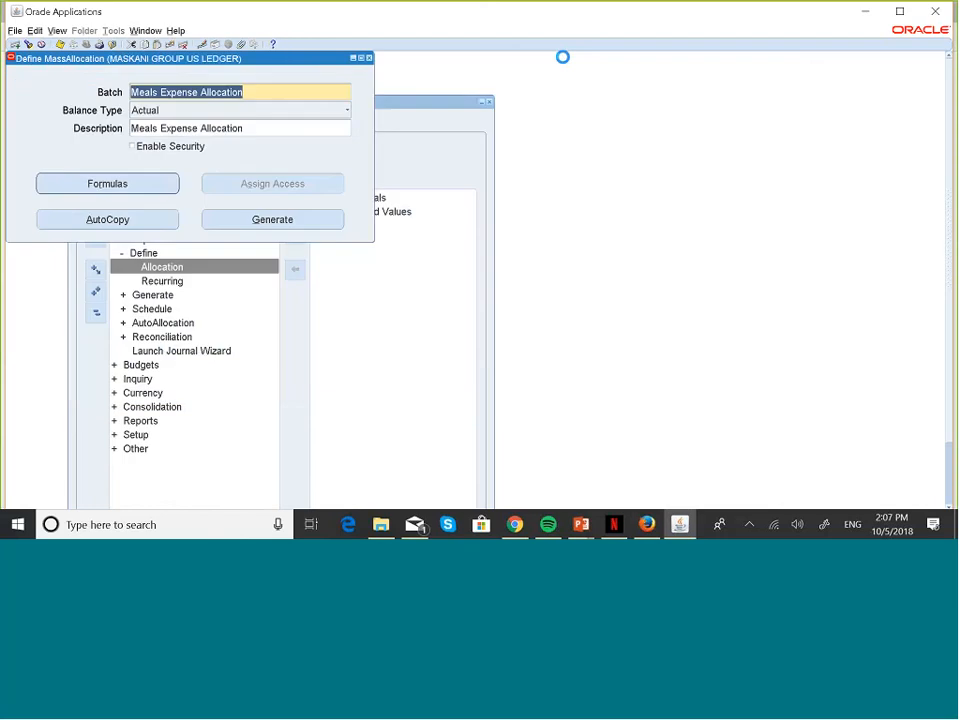
{"action": "left_click", "coordinate": [369, 59]}
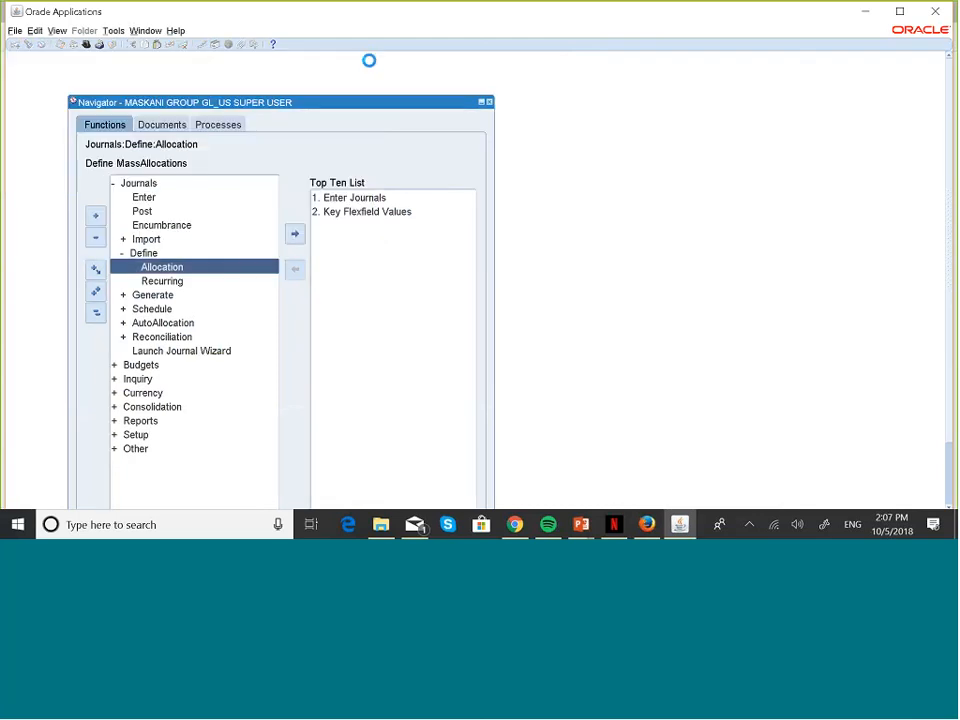
{"action": "left_click", "coordinate": [372, 198]}
{"action": "double_click", "coordinate": [372, 199]}
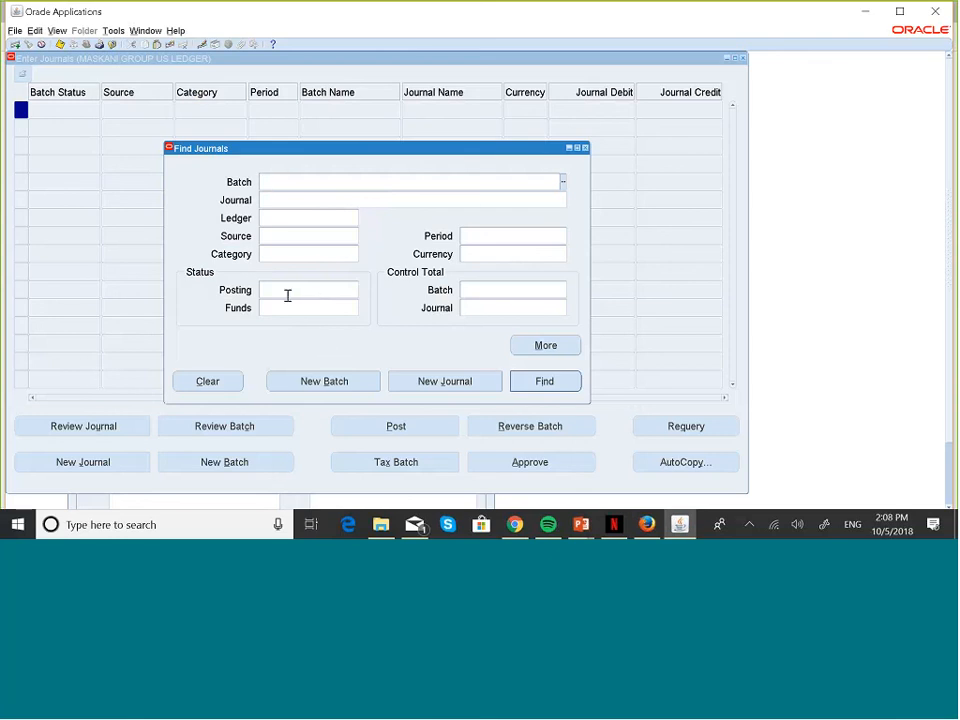
Step: Search for Unposted journals in period JUN-18
{"action": "left_click", "coordinate": [286, 297]}
{"action": "type", "text": "UNPO"}
{"action": "key", "text": "Tab"}
{"action": "left_click", "coordinate": [485, 238]}
{"action": "type", "text": "JUN-18"}
{"action": "key", "text": "Tab"}
{"action": "left_click", "coordinate": [558, 380]}
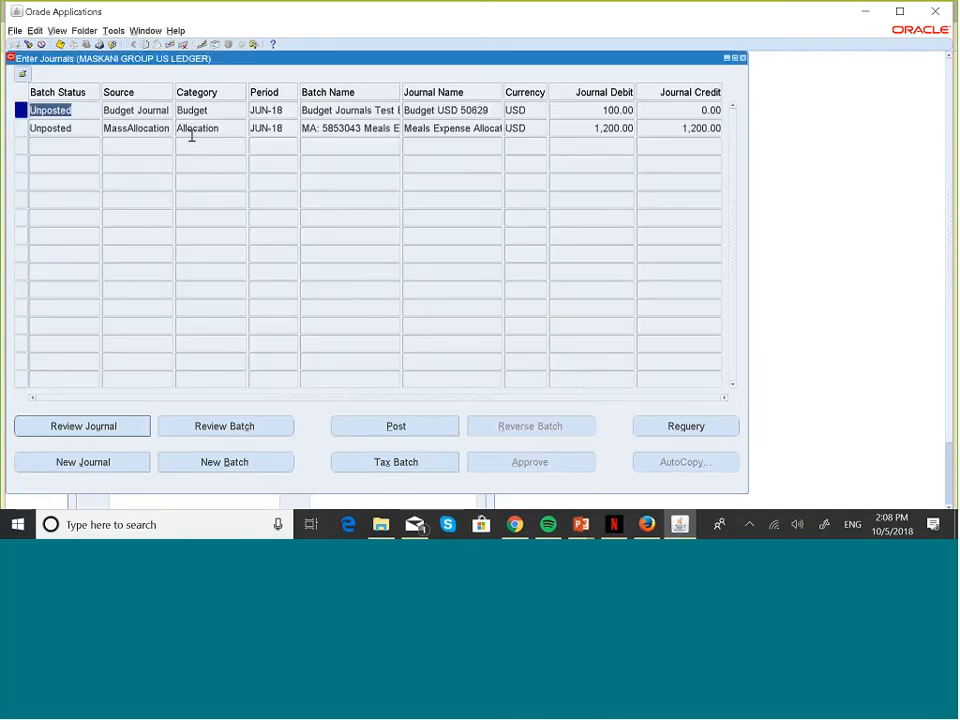
Step: Review the Meals Expense Allocation journal and post it
{"action": "left_click", "coordinate": [52, 125]}
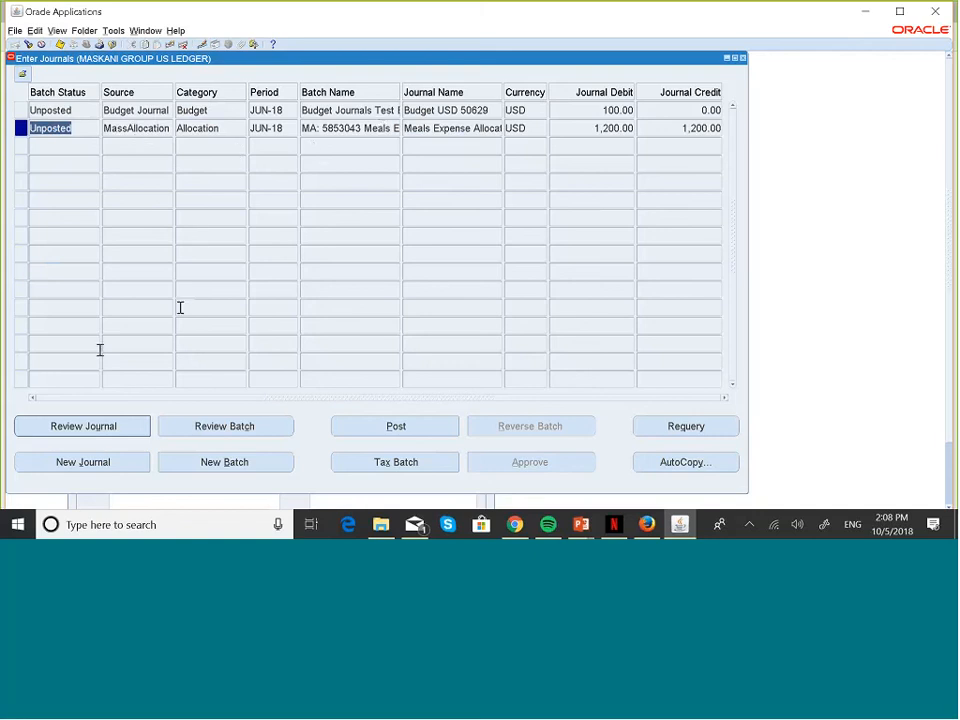
{"action": "left_click", "coordinate": [88, 424]}
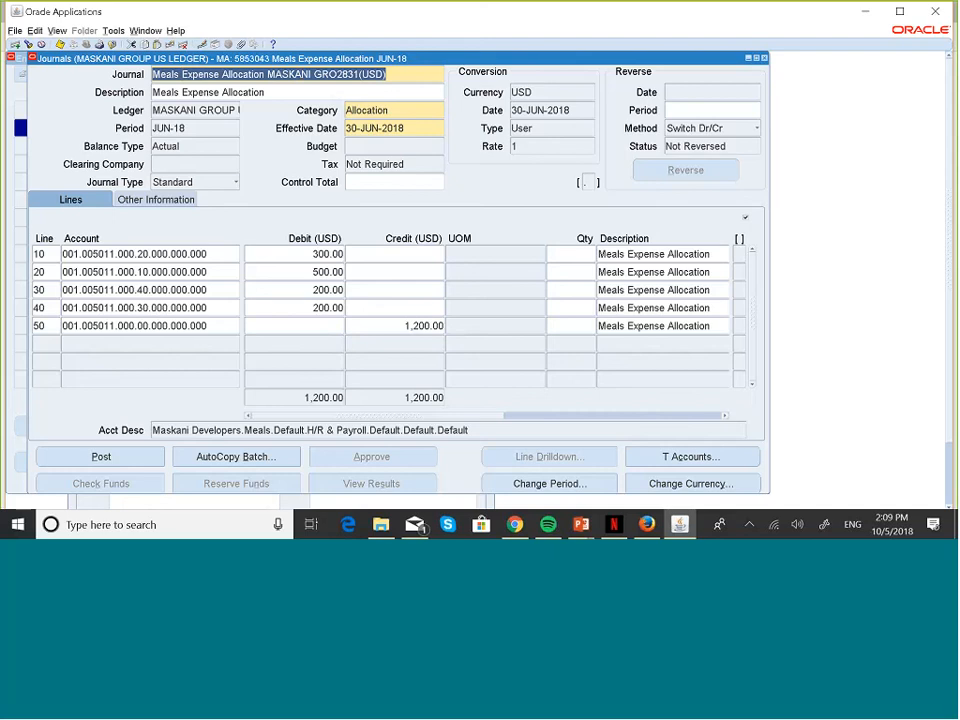
{"action": "left_click", "coordinate": [145, 460]}
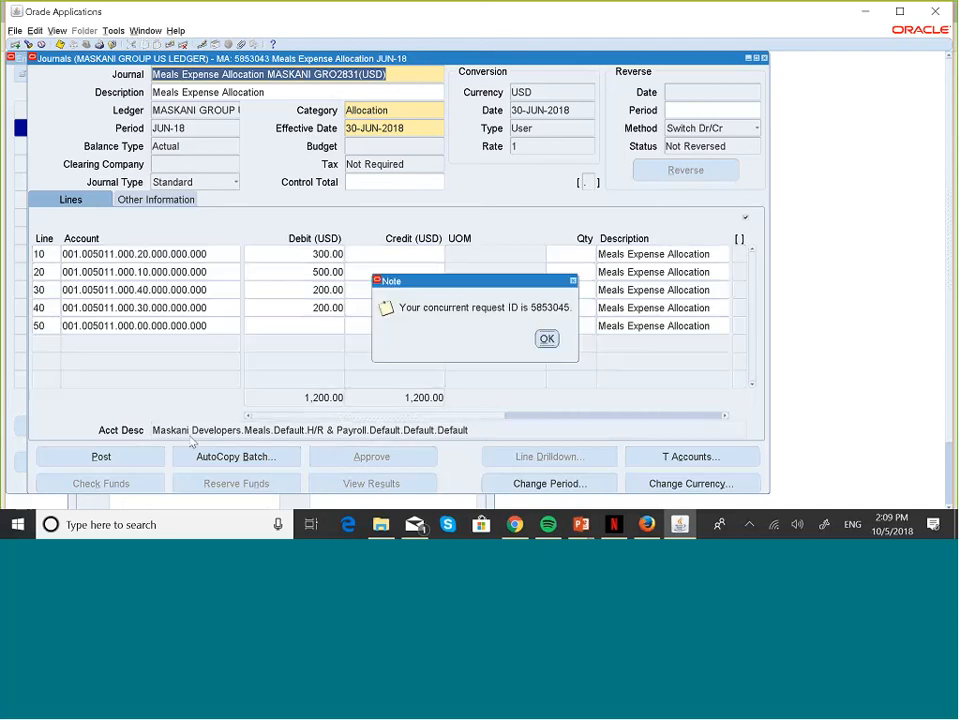
{"action": "left_click", "coordinate": [547, 338]}
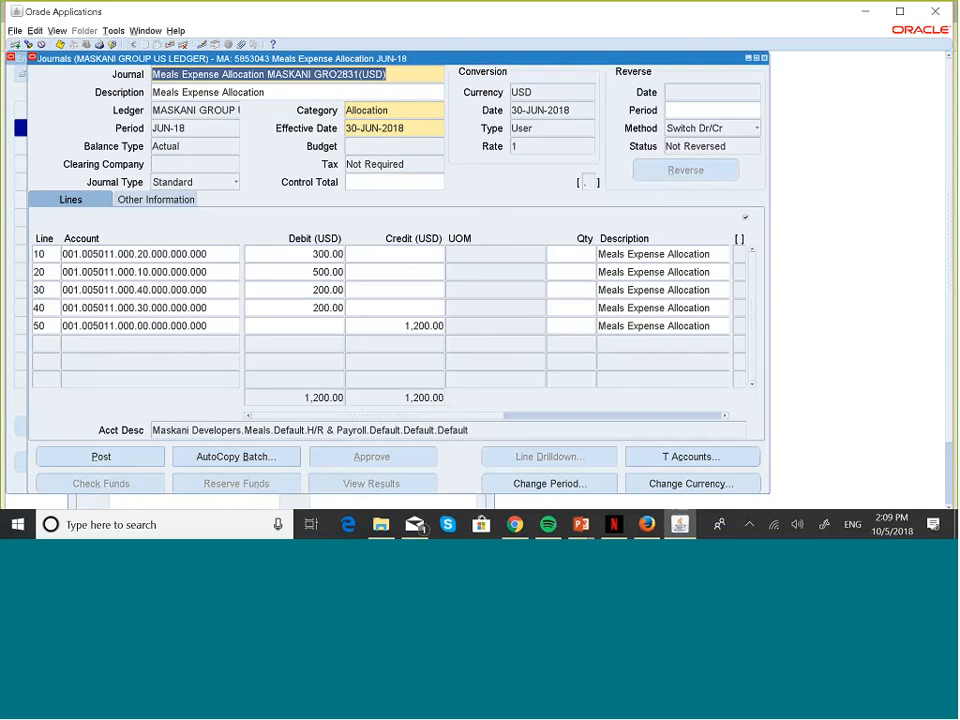
{"action": "left_click", "coordinate": [765, 59]}
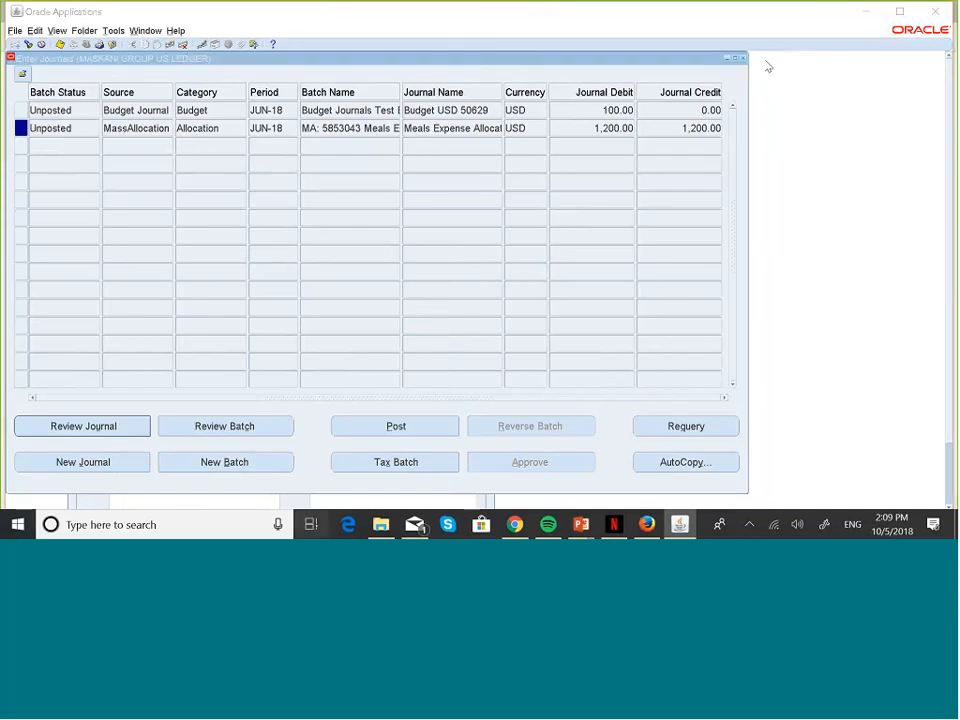
{"action": "key", "text": "super+Tab"}
Step: Return to the PowerPoint slide show and advance four slides to the formula diagram
{"action": "left_click", "coordinate": [724, 147]}
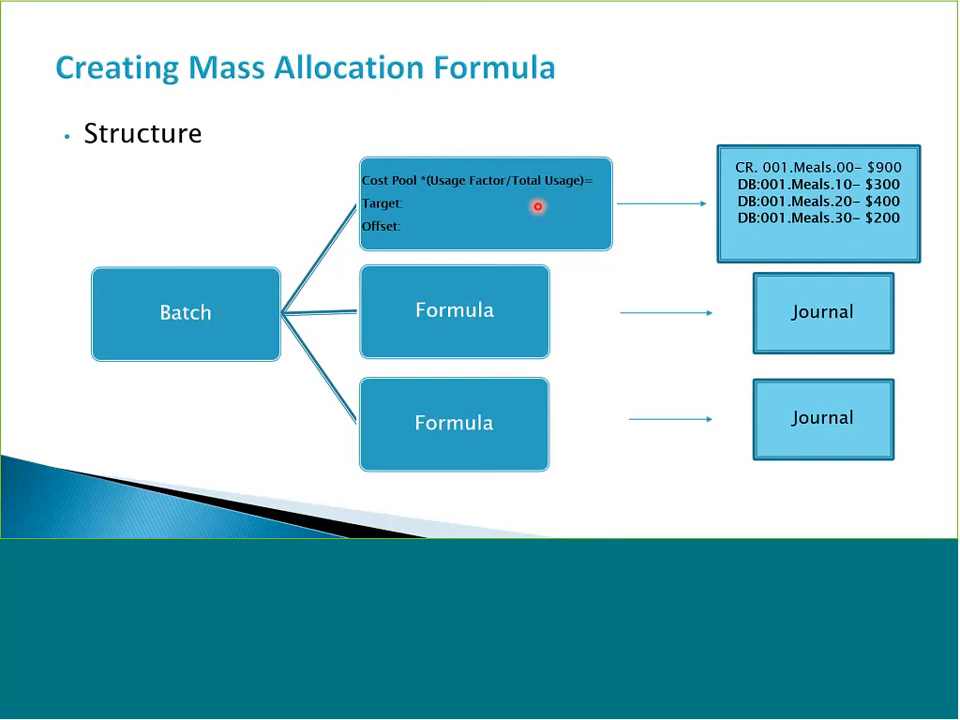
{"action": "left_click", "coordinate": [843, 243]}
{"action": "left_click", "coordinate": [843, 243]}
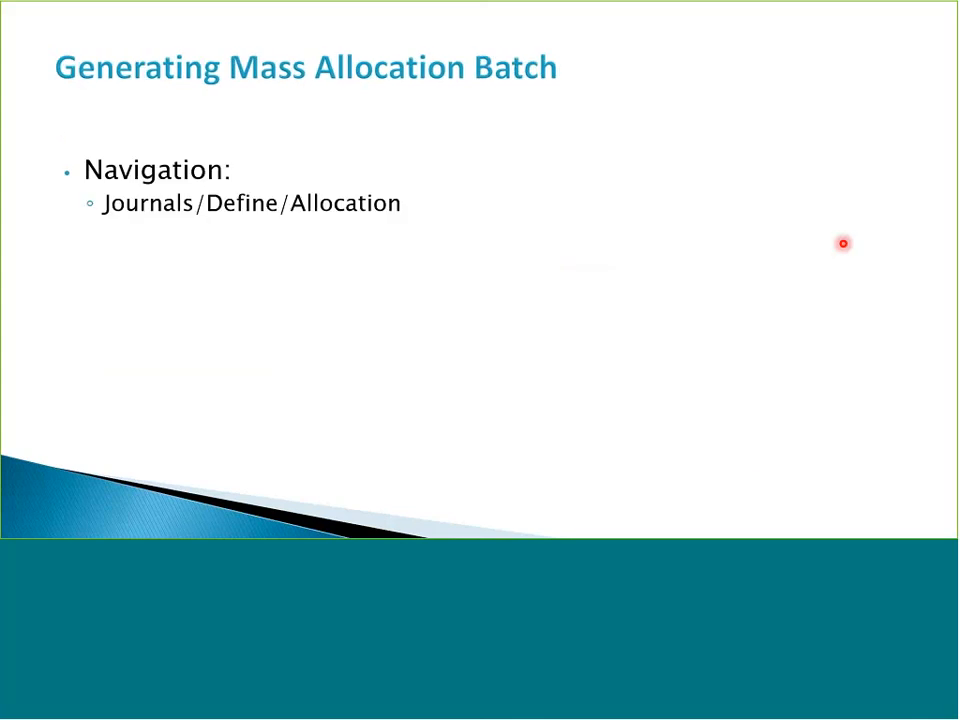
{"action": "left_click", "coordinate": [843, 243]}
{"action": "left_click", "coordinate": [843, 243]}
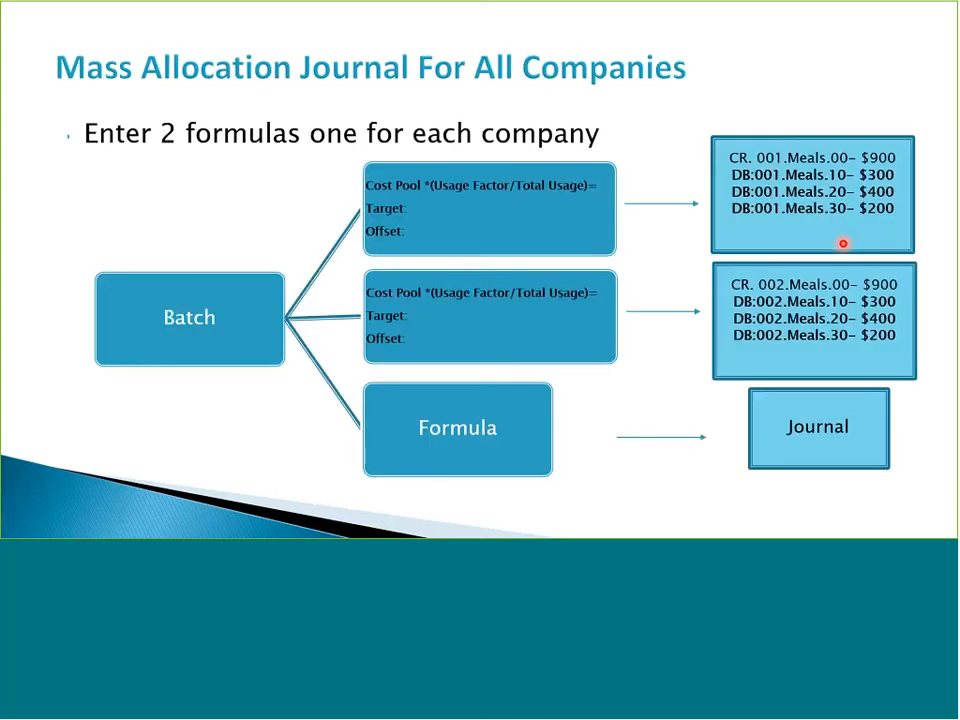